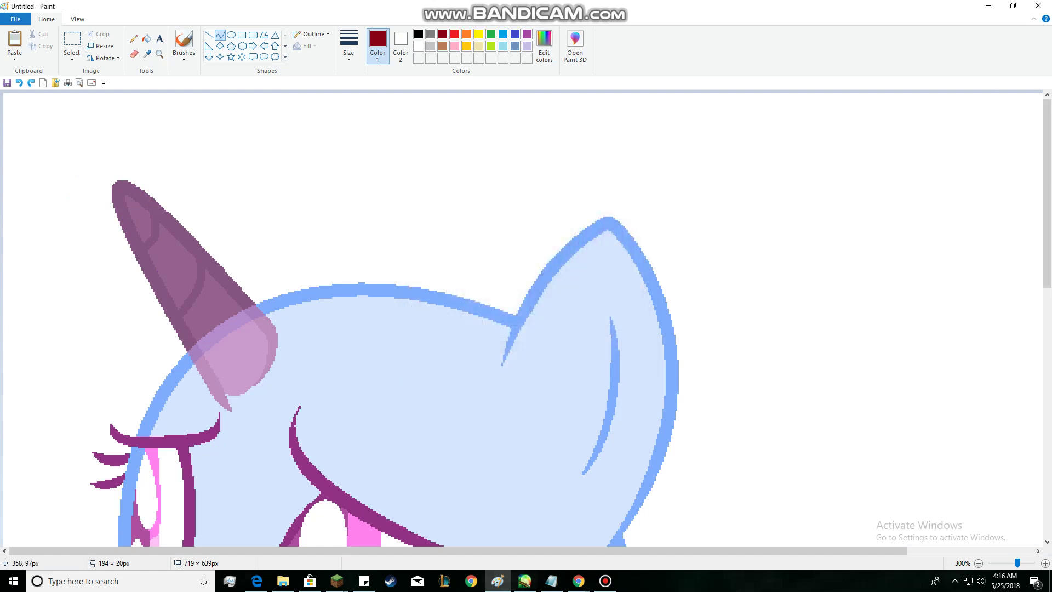
Switch to Chrome and open the "Dacora Daughter1 Celestia x Discord" artwork from the account's own DeviantArt profile.
{"action": "mouse_move", "coordinate": [578, 582]}
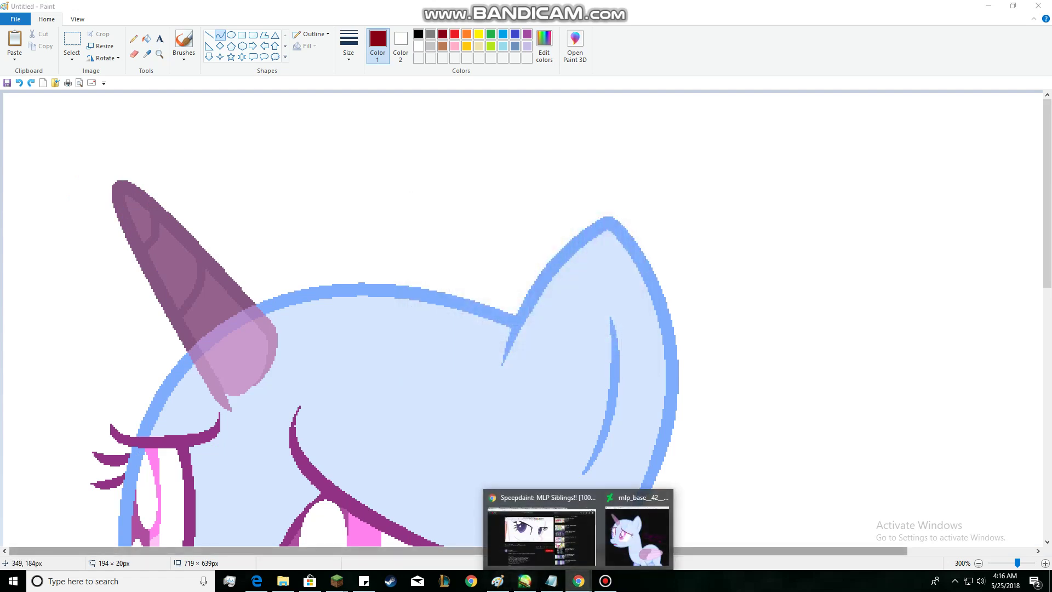
{"action": "left_click", "coordinate": [540, 534]}
{"action": "left_click", "coordinate": [164, 18]}
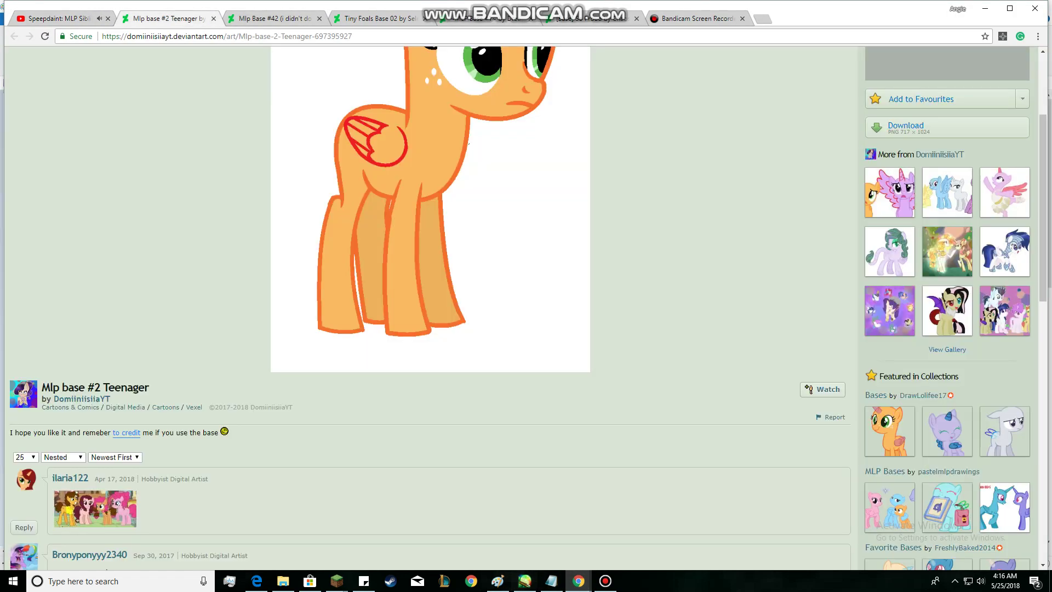
{"action": "scroll", "coordinate": [430, 307], "scroll_direction": "up", "scroll_amount": 3}
{"action": "left_click", "coordinate": [930, 59]}
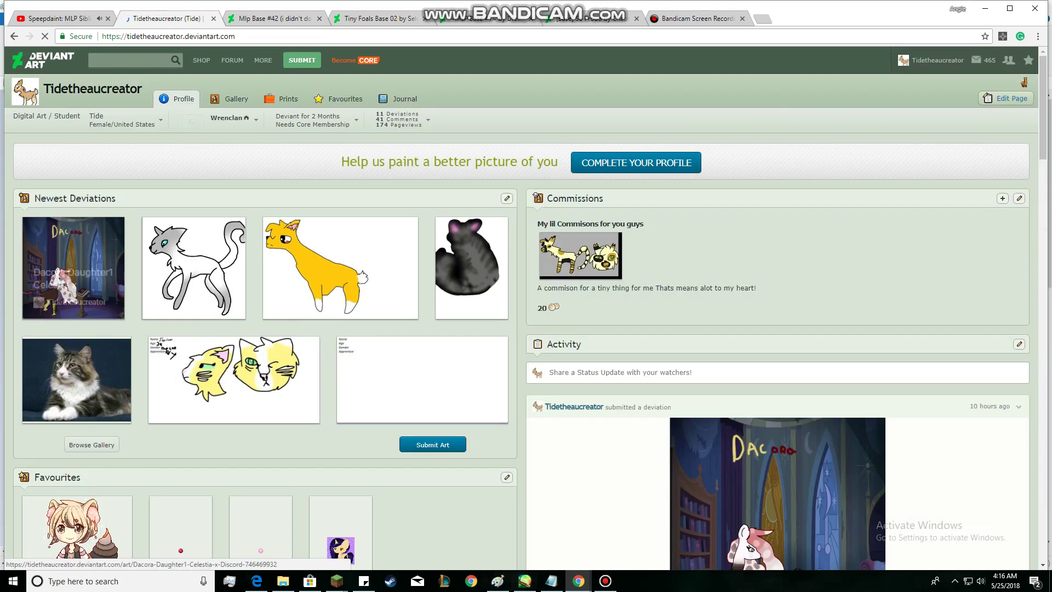
{"action": "left_click", "coordinate": [73, 267]}
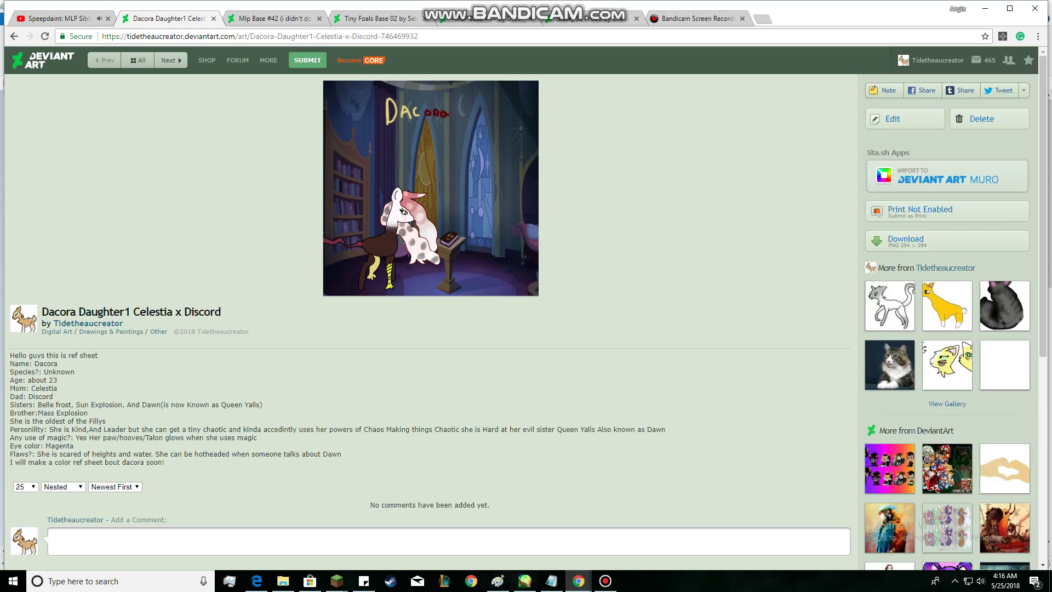
Copy the Dacora artwork image and switch back to Paint.
{"action": "right_click", "coordinate": [403, 216]}
{"action": "left_click", "coordinate": [439, 252]}
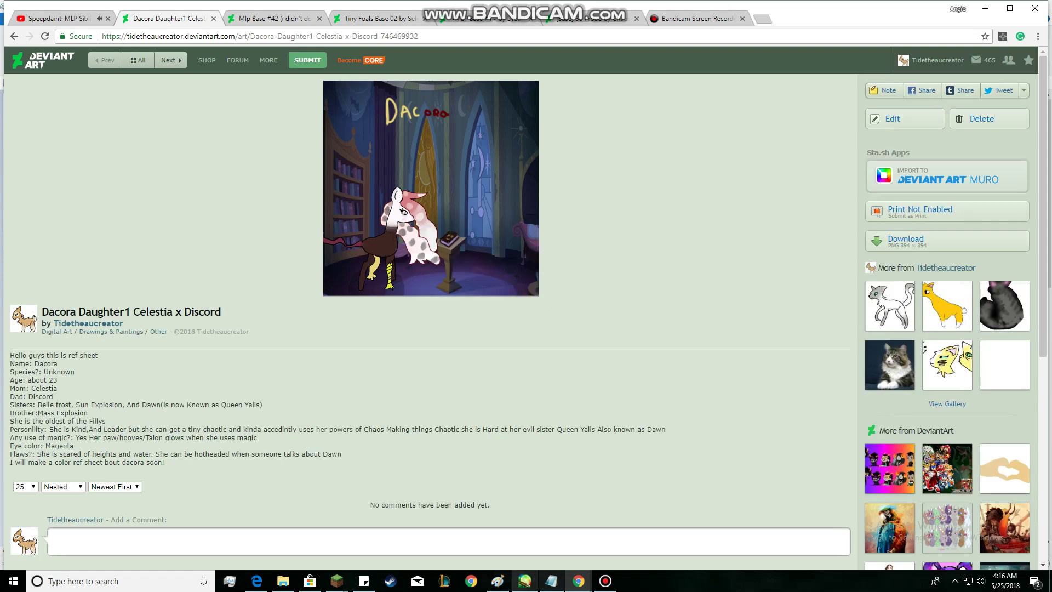
{"action": "left_click", "coordinate": [497, 581]}
{"action": "scroll", "coordinate": [526, 323], "scroll_direction": "down", "scroll_amount": 2}
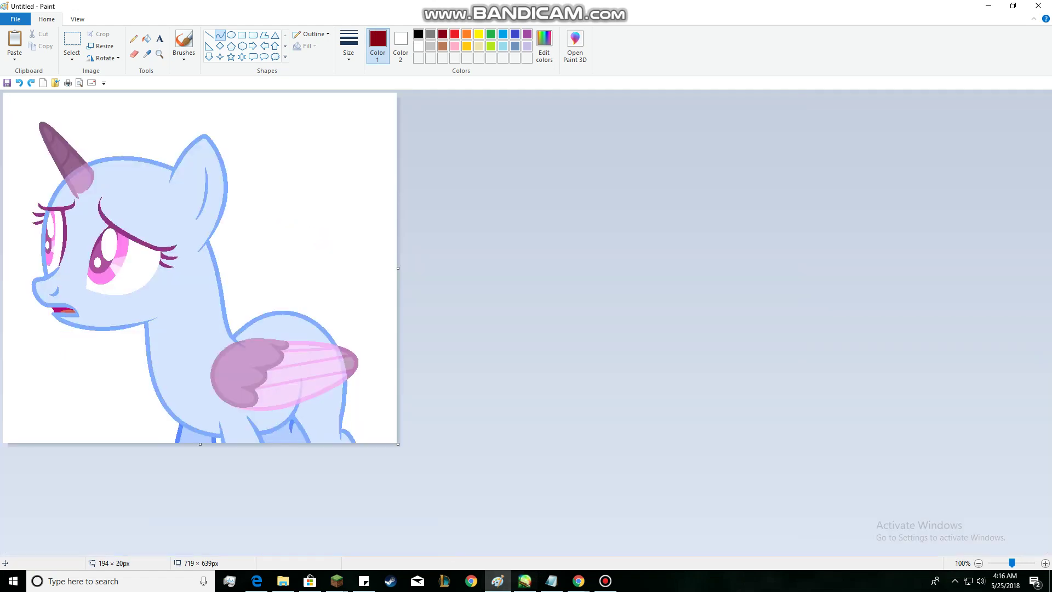
Enlarge the canvas around the pony base to about 3512 × 2136 px.
{"action": "key", "text": "ctrl+Page_Down"}
{"action": "key", "text": "ctrl+Page_Down"}
{"action": "key", "text": "ctrl+Page_Down"}
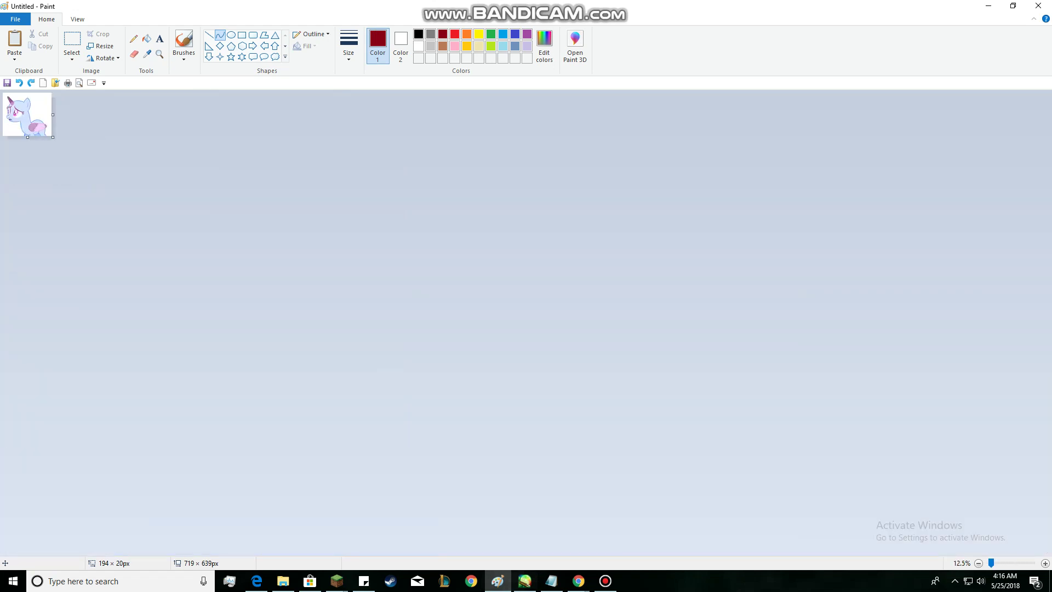
{"action": "key", "text": "ctrl+v"}
{"action": "key", "text": "ctrl+Page_Up"}
{"action": "key", "text": "ctrl+Page_Up"}
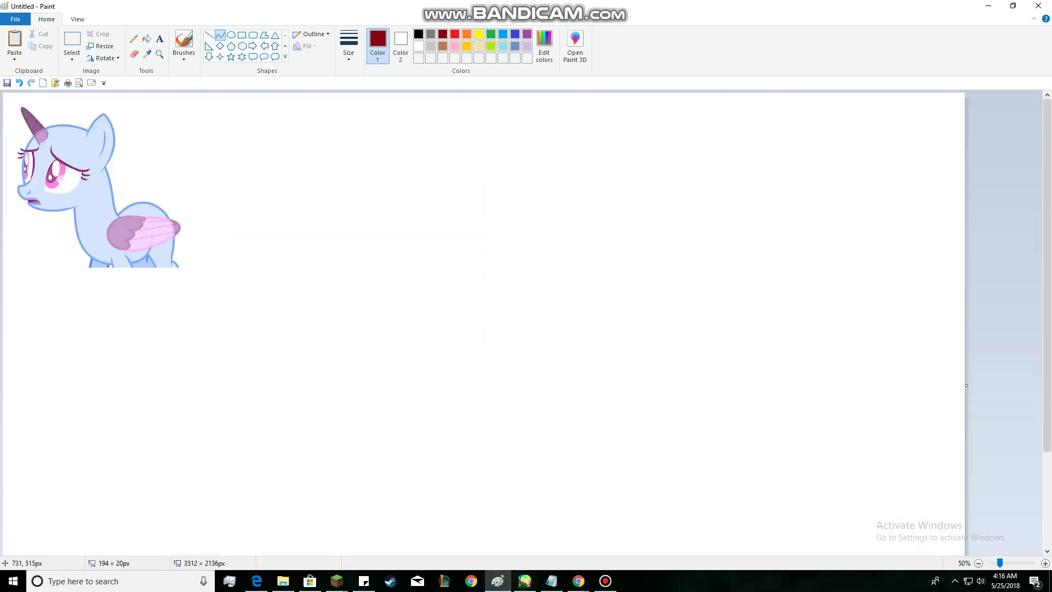
Paste the copied Dacora image and place it just to the right of the pony base.
{"action": "key", "text": "ctrl+v"}
{"action": "left_click_drag", "start_coordinate": [60, 164], "coordinate": [245, 229]}
{"action": "left_click", "coordinate": [355, 114]}
Reduce the canvas to about 2098 × 636 px, so its lower edge meets the bottom of the pony and the reference image.
{"action": "key", "text": "ctrl+Page_Down"}
{"action": "key", "text": "ctrl+Page_Down"}
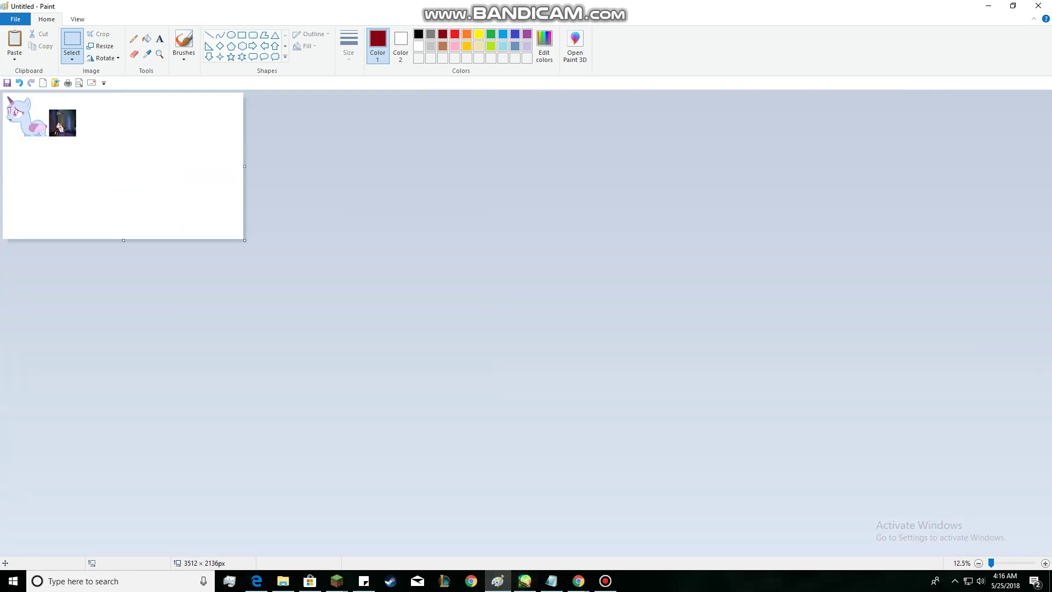
{"action": "left_click_drag", "start_coordinate": [2, 93], "coordinate": [157, 142]}
{"action": "key", "text": "ctrl+shift+x"}
{"action": "key", "text": "ctrl+Page_Up"}
{"action": "key", "text": "ctrl+Page_Up"}
{"action": "key", "text": "ctrl+Page_Up"}
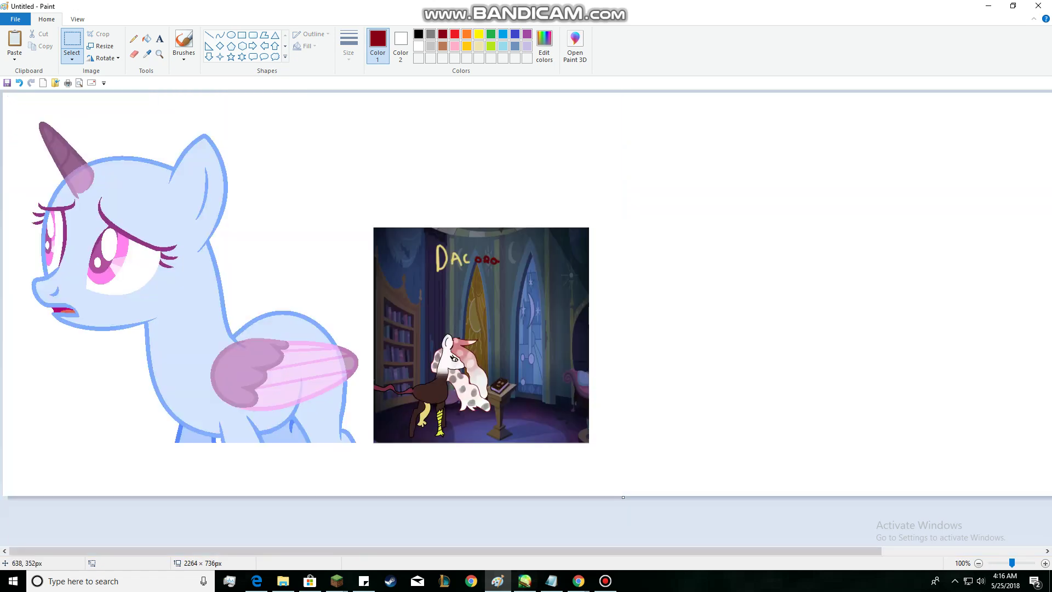
{"action": "key", "text": "ctrl+Page_Down"}
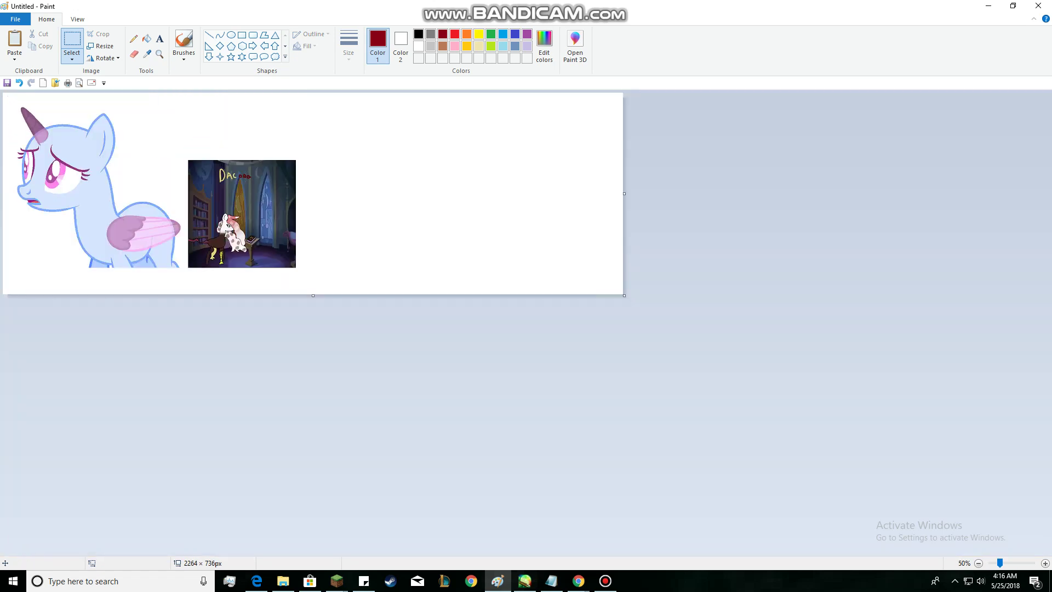
{"action": "left_click_drag", "start_coordinate": [624, 295], "coordinate": [577, 267]}
{"action": "key", "text": "ctrl+shift+x"}
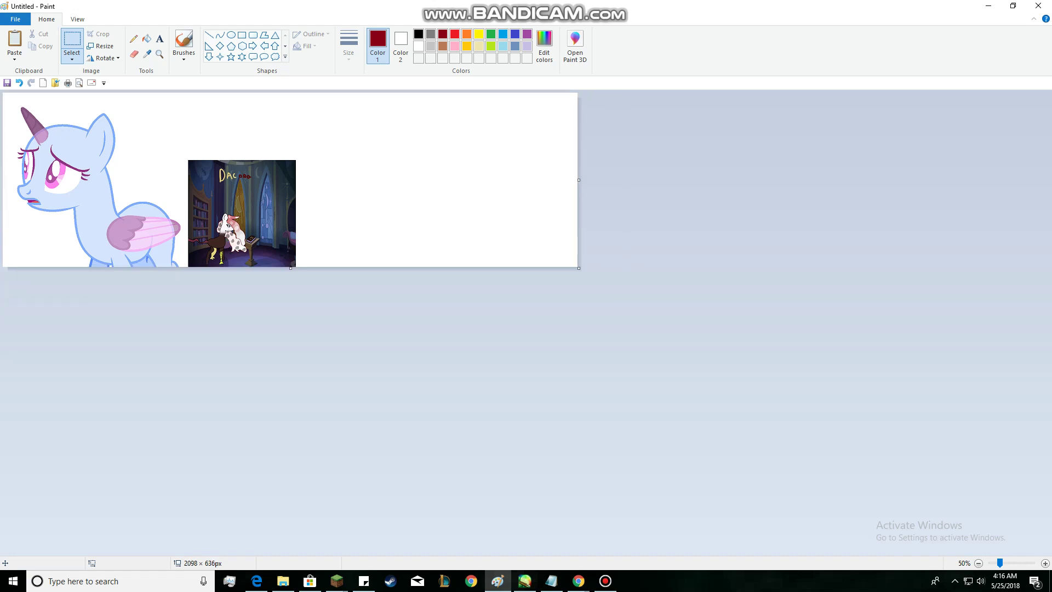
Pick the dark brown of Dacora's body from the reference and fill the pony's upper head, ear, neck and back outline with it.
{"action": "key", "text": "ctrl+Page_Up"}
{"action": "scroll", "coordinate": [474, 368], "scroll_direction": "up", "scroll_amount": 2}
{"action": "scroll", "coordinate": [432, 321], "scroll_direction": "down", "scroll_amount": 5}
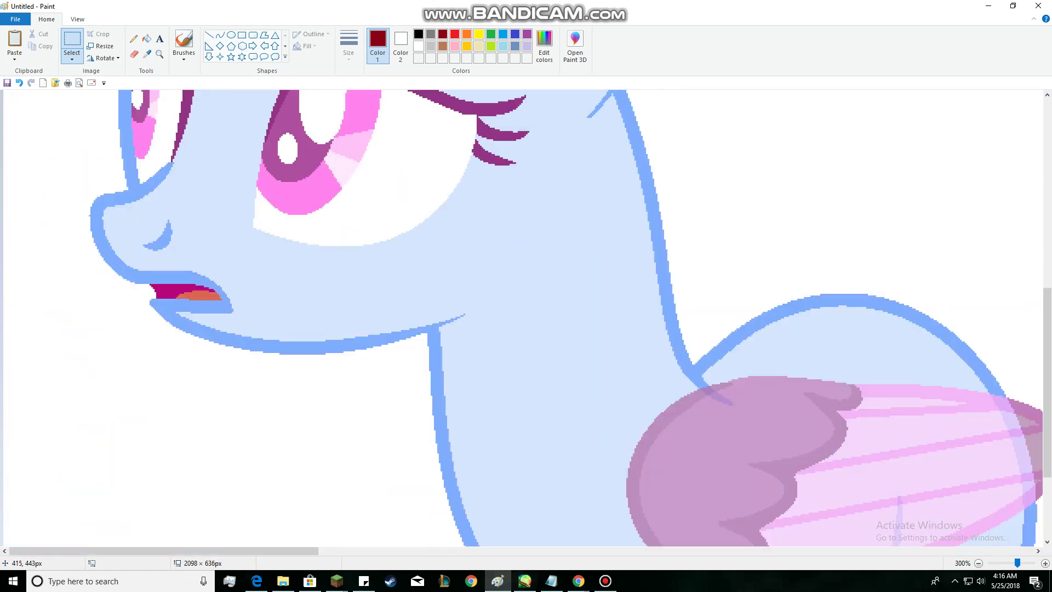
{"action": "scroll", "coordinate": [682, 362], "scroll_direction": "down", "scroll_amount": 2}
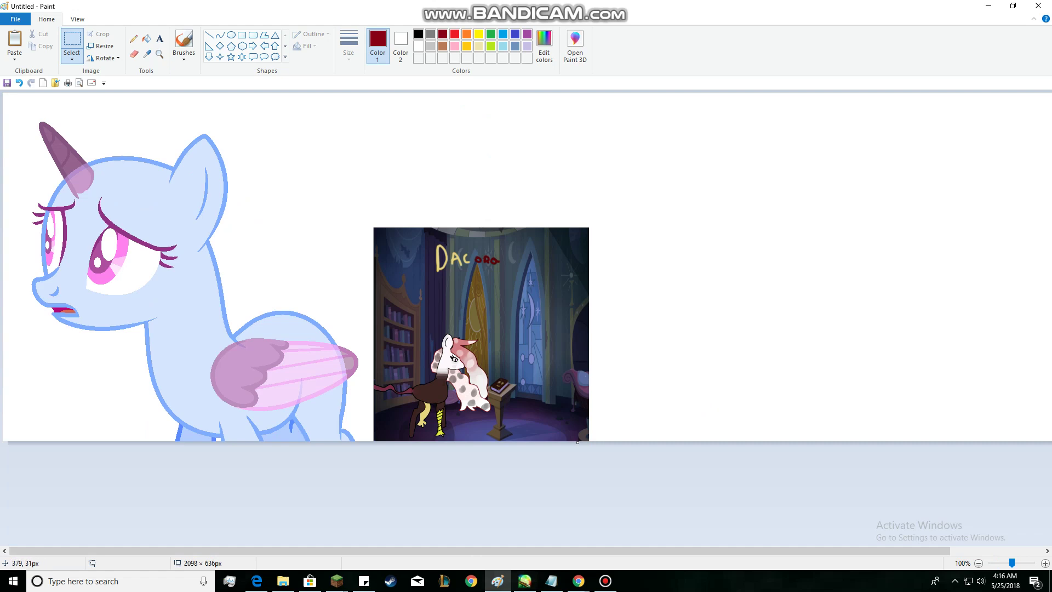
{"action": "left_click", "coordinate": [147, 54]}
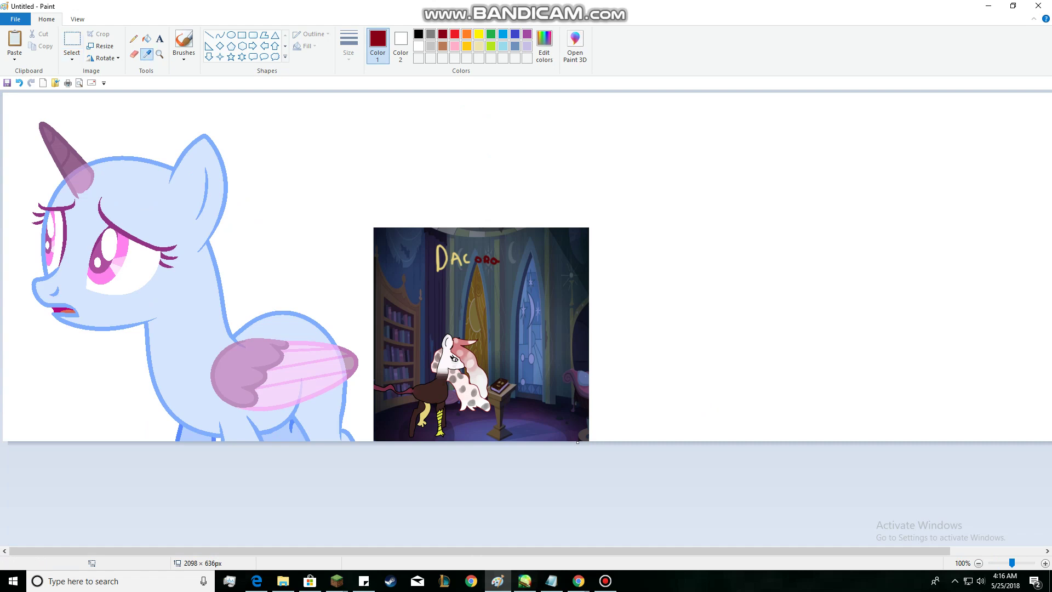
{"action": "left_click", "coordinate": [431, 392]}
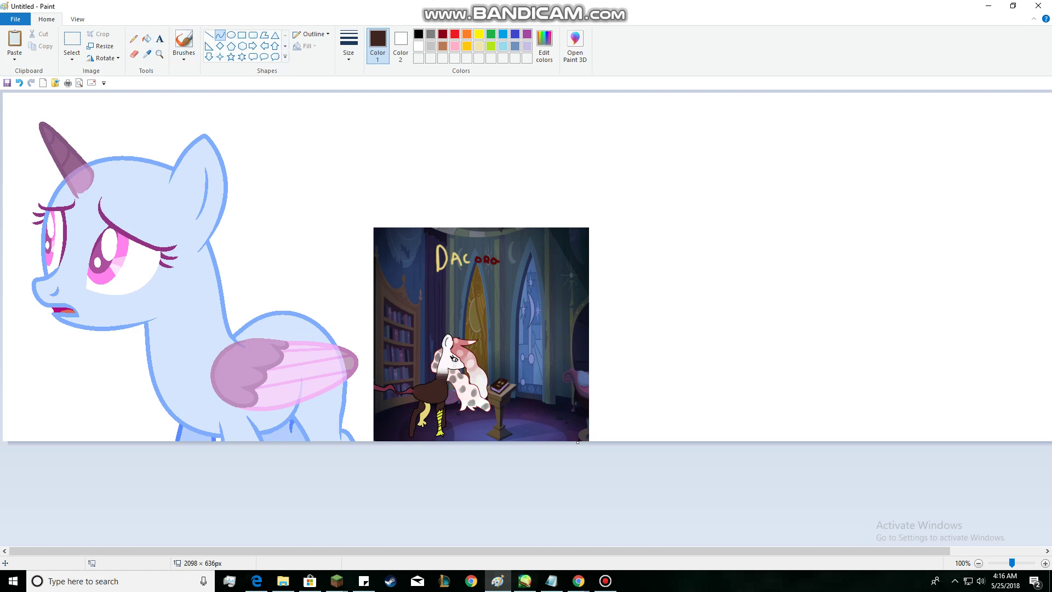
{"action": "left_click", "coordinate": [147, 38]}
{"action": "left_click", "coordinate": [165, 164]}
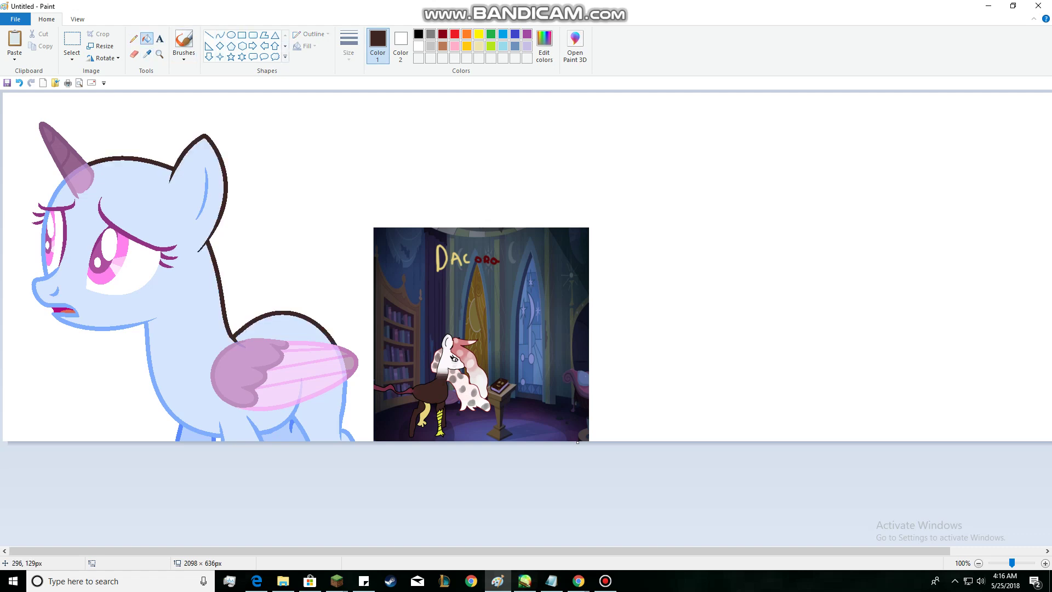
Fill the horn's outline and ridge lines with dark brown, undoing the fills that cross the horn's base.
{"action": "scroll", "coordinate": [250, 227], "scroll_direction": "up", "scroll_amount": 1, "text": "ctrl"}
{"action": "scroll", "coordinate": [253, 223], "scroll_direction": "down", "scroll_amount": 2}
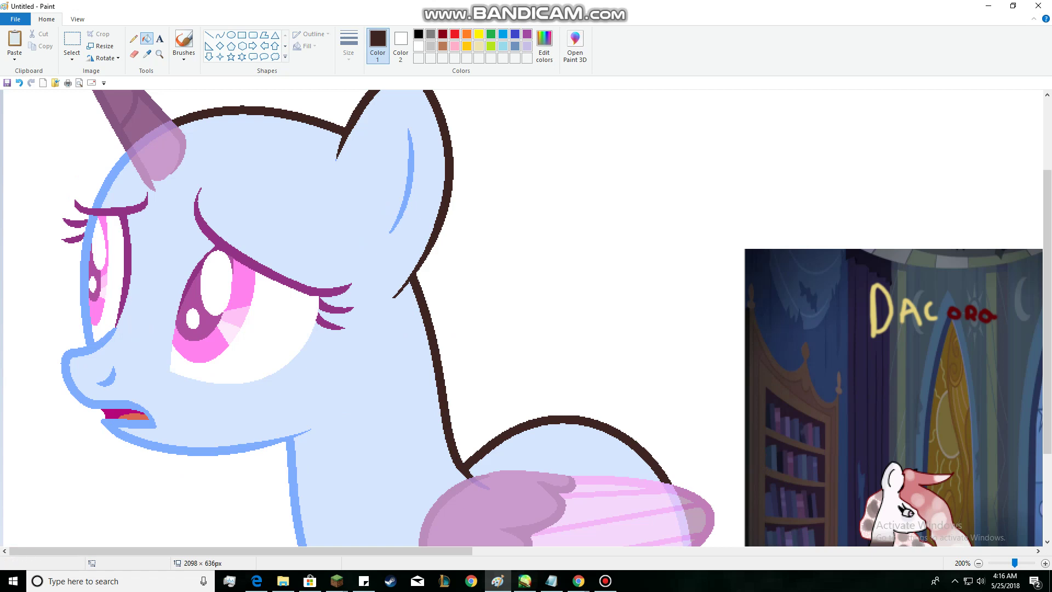
{"action": "left_click", "coordinate": [181, 133]}
{"action": "left_click", "coordinate": [171, 126]}
{"action": "left_click", "coordinate": [137, 147]}
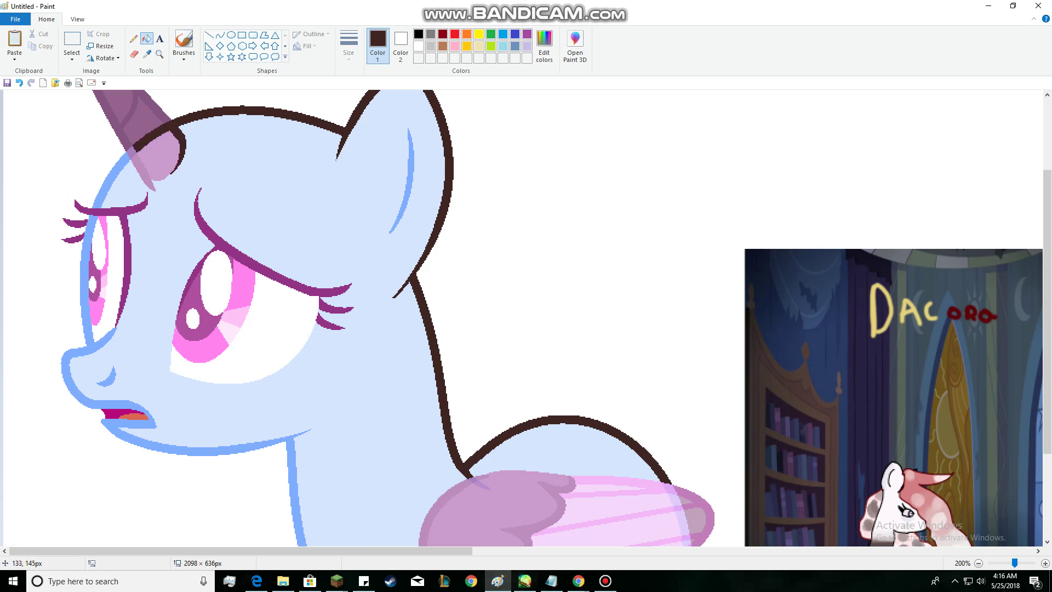
{"action": "key", "text": "ctrl+z"}
{"action": "left_click", "coordinate": [135, 163]}
{"action": "left_click", "coordinate": [131, 151]}
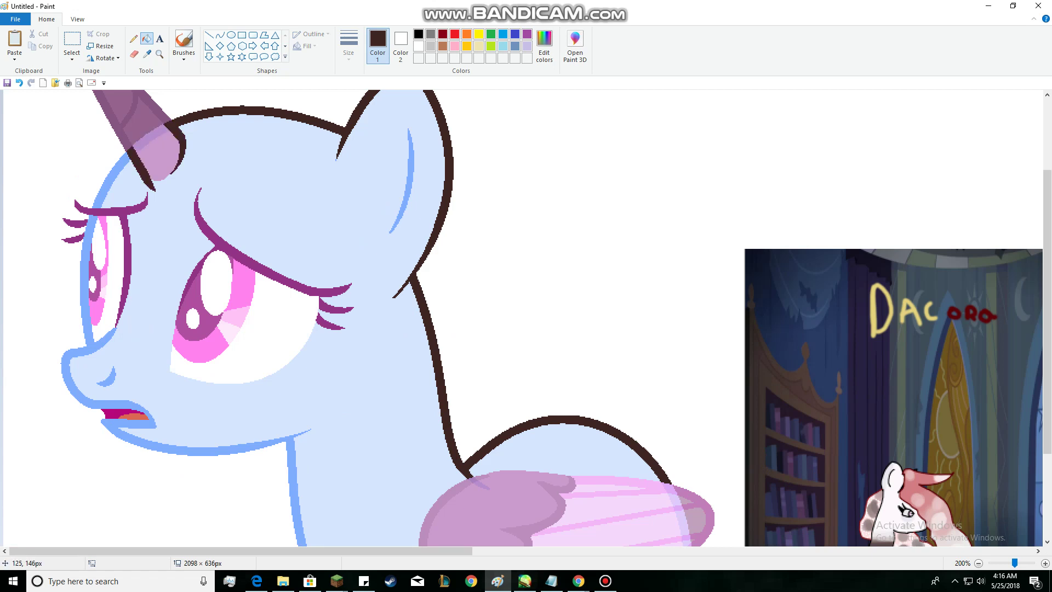
{"action": "left_click", "coordinate": [148, 142]}
{"action": "key", "text": "ctrl+z"}
{"action": "left_click", "coordinate": [124, 140]}
Fill all sections inside the horn with white.
{"action": "scroll", "coordinate": [127, 139], "scroll_direction": "up", "scroll_amount": 3}
{"action": "right_click", "coordinate": [151, 251]}
{"action": "right_click", "coordinate": [164, 274]}
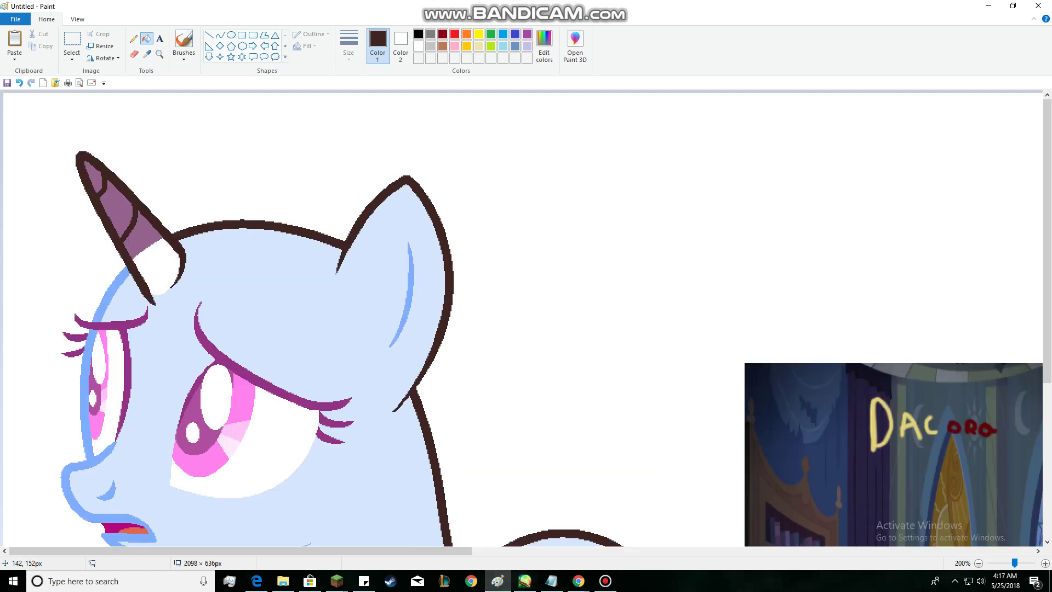
{"action": "right_click", "coordinate": [138, 233]}
{"action": "right_click", "coordinate": [113, 195]}
{"action": "right_click", "coordinate": [95, 176]}
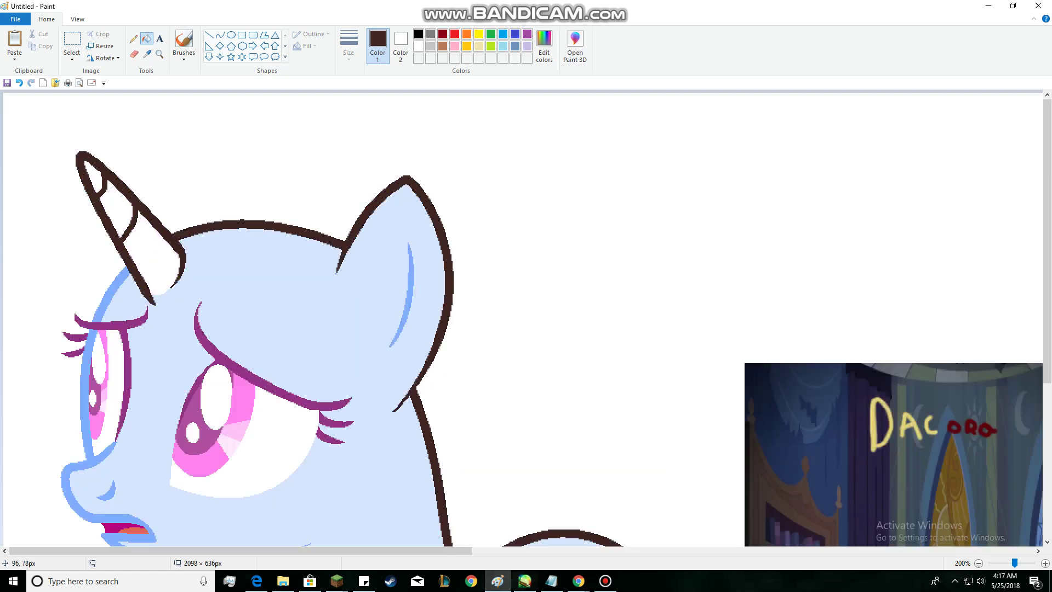
Fill the light blue area of the pony's head, neck and front body with white.
{"action": "scroll", "coordinate": [105, 177], "scroll_direction": "down", "scroll_amount": 3}
{"action": "right_click", "coordinate": [128, 185]}
{"action": "scroll", "coordinate": [359, 282], "scroll_direction": "down", "scroll_amount": 3}
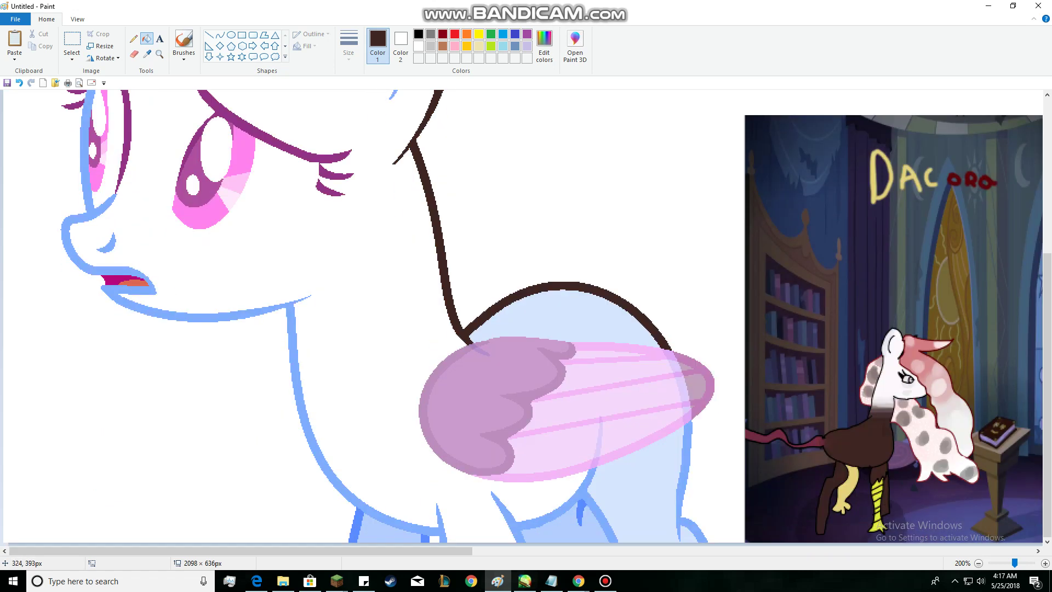
{"action": "left_click", "coordinate": [436, 373]}
{"action": "left_click", "coordinate": [472, 345]}
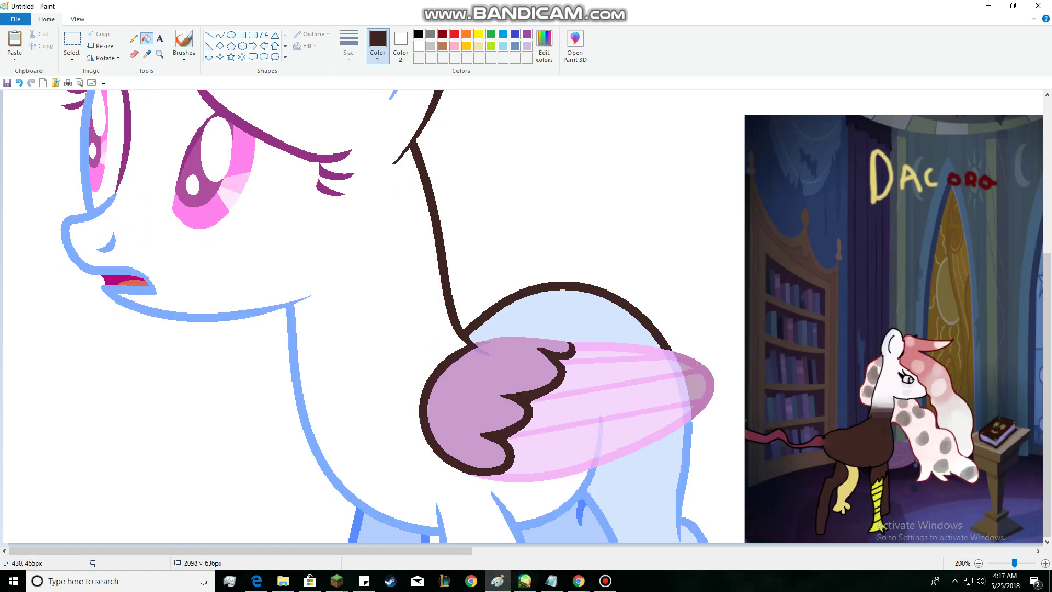
{"action": "key", "text": "ctrl+z"}
{"action": "key", "text": "ctrl+z"}
Fill the wing's shoulder and upper feathers with white, and recolor the crease at the base of the neck dark brown.
{"action": "right_click", "coordinate": [485, 377]}
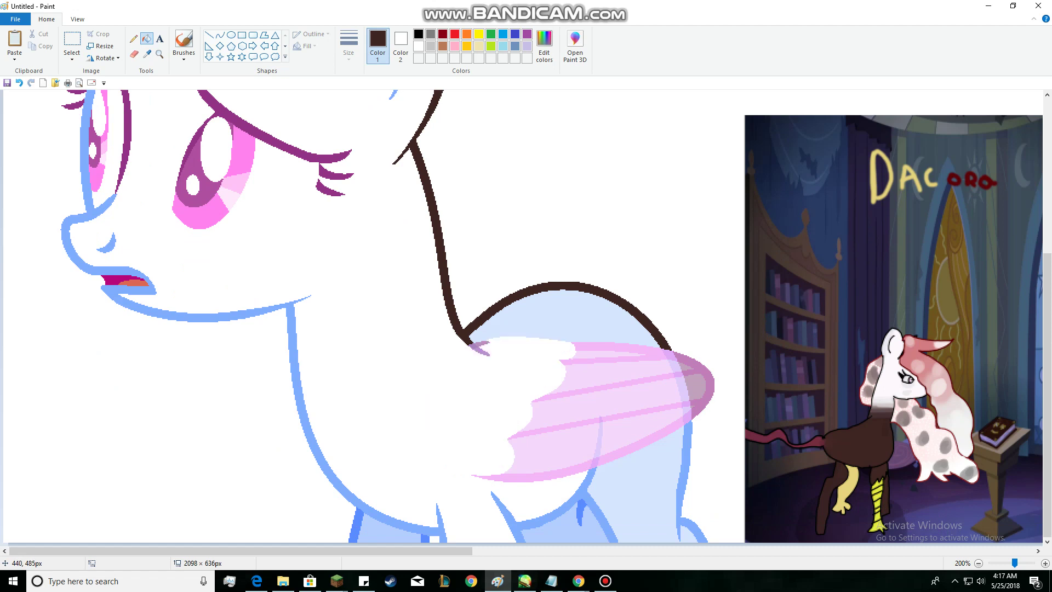
{"action": "left_click", "coordinate": [482, 351]}
{"action": "right_click", "coordinate": [580, 347]}
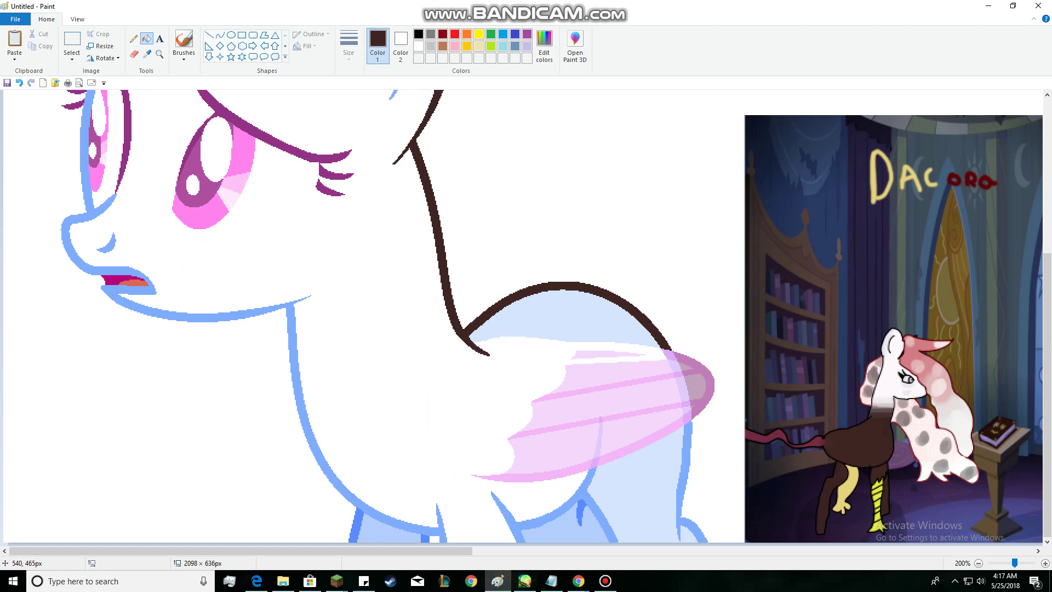
{"action": "right_click", "coordinate": [597, 356]}
{"action": "right_click", "coordinate": [603, 372]}
{"action": "right_click", "coordinate": [610, 401]}
{"action": "right_click", "coordinate": [619, 384]}
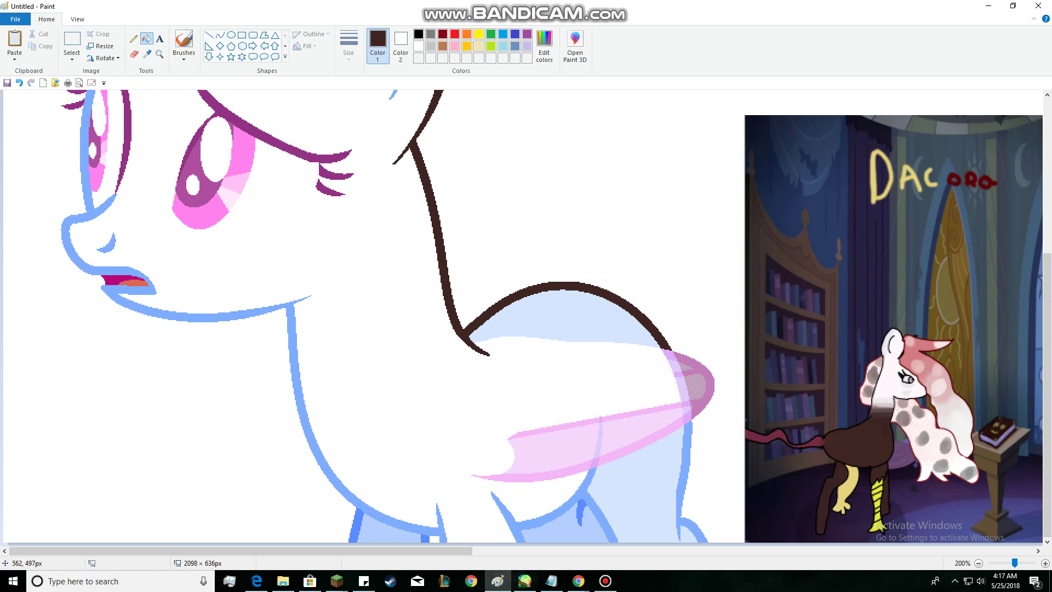
Fill the front part of the lowest wing feather with white and recolor the thigh line crossing it dark brown.
{"action": "right_click", "coordinate": [633, 412]}
{"action": "right_click", "coordinate": [587, 421]}
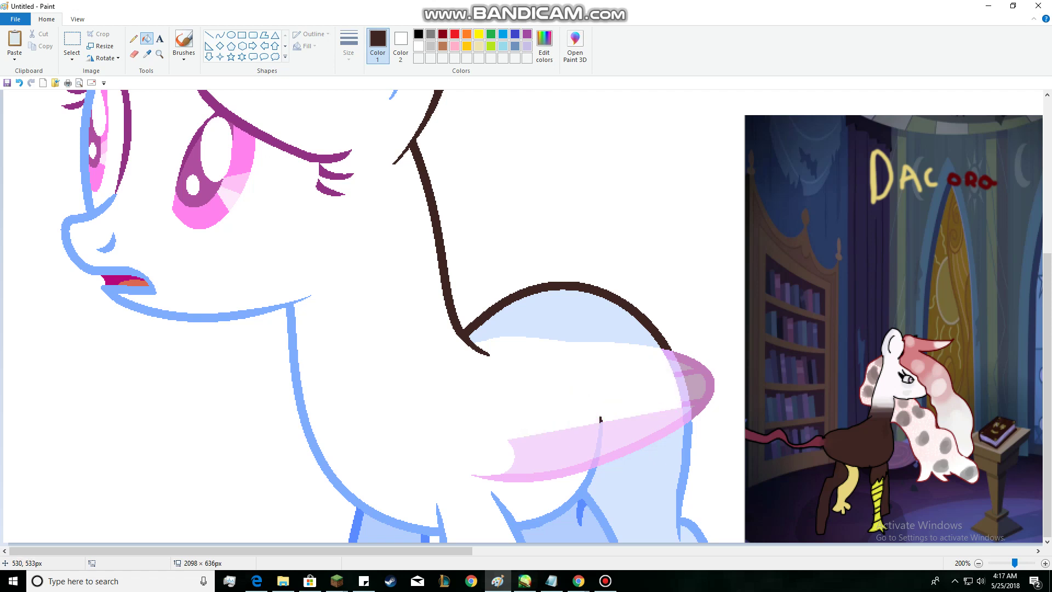
{"action": "right_click", "coordinate": [584, 449]}
{"action": "right_click", "coordinate": [576, 465]}
{"action": "left_click", "coordinate": [600, 441]}
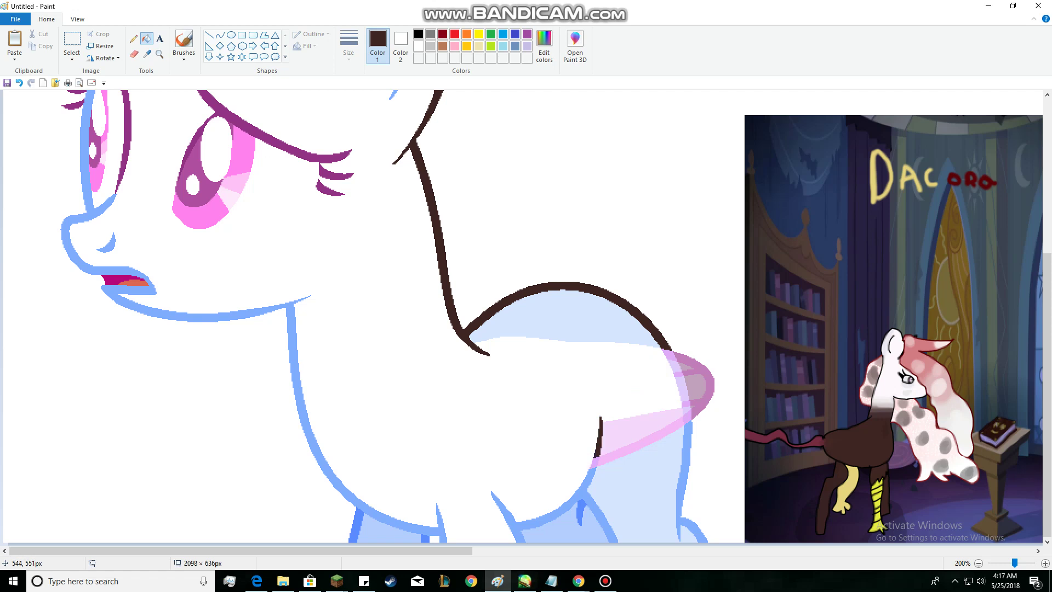
{"action": "left_click", "coordinate": [593, 465]}
Fill the lower feather's remaining part and the light blue areas of the rump and hind leg with white.
{"action": "right_click", "coordinate": [603, 458]}
{"action": "right_click", "coordinate": [618, 429]}
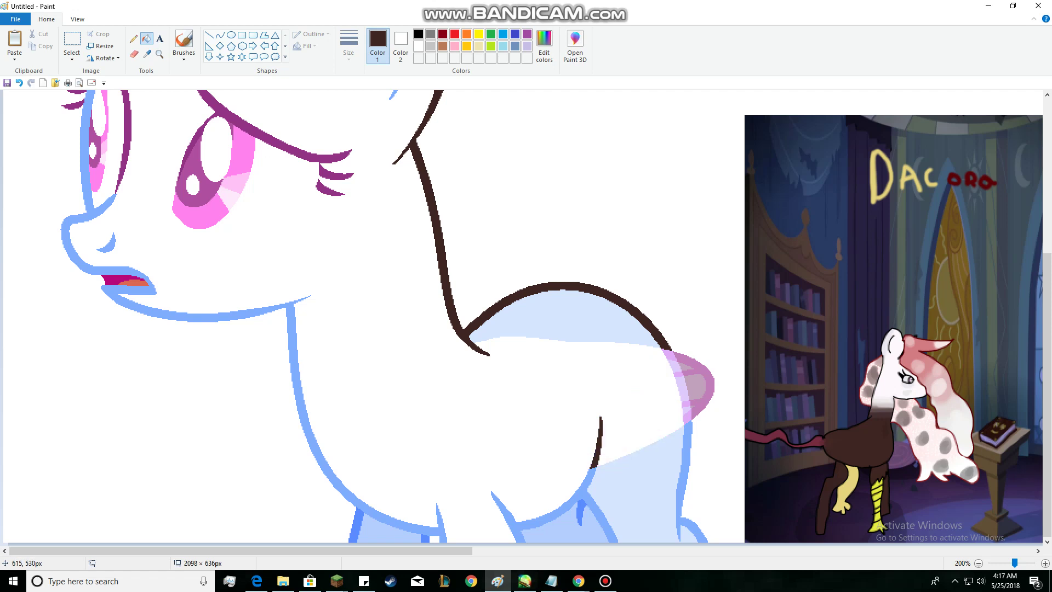
{"action": "right_click", "coordinate": [606, 327]}
{"action": "right_click", "coordinate": [656, 436]}
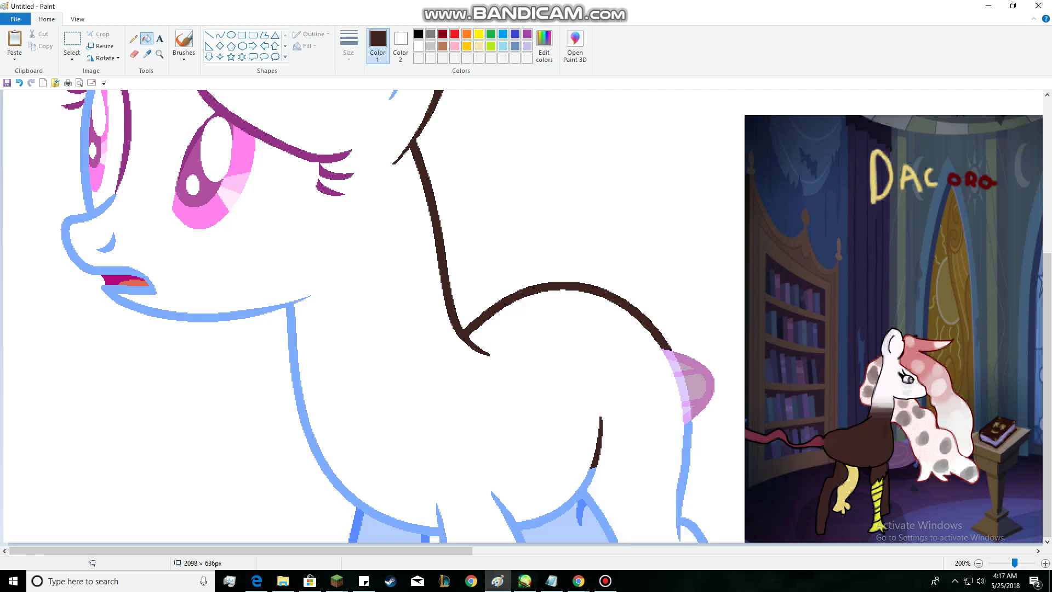
Fill the blue outlines of the belly, inner legs, chest, jaw and muzzle with dark brown.
{"action": "scroll", "coordinate": [577, 422], "scroll_direction": "down", "scroll_amount": 1}
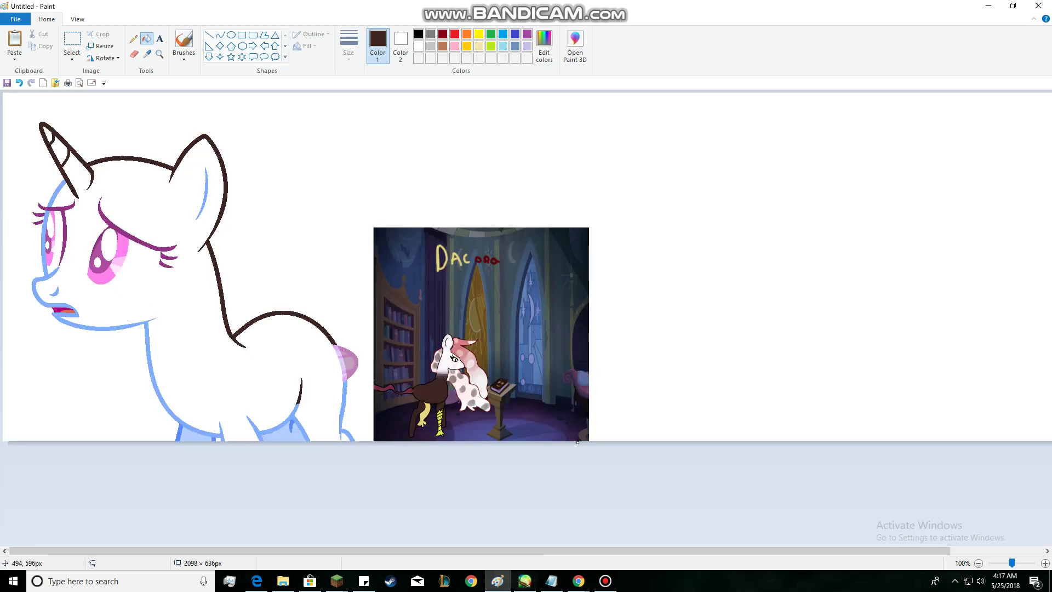
{"action": "left_click", "coordinate": [290, 425]}
{"action": "left_click", "coordinate": [293, 417]}
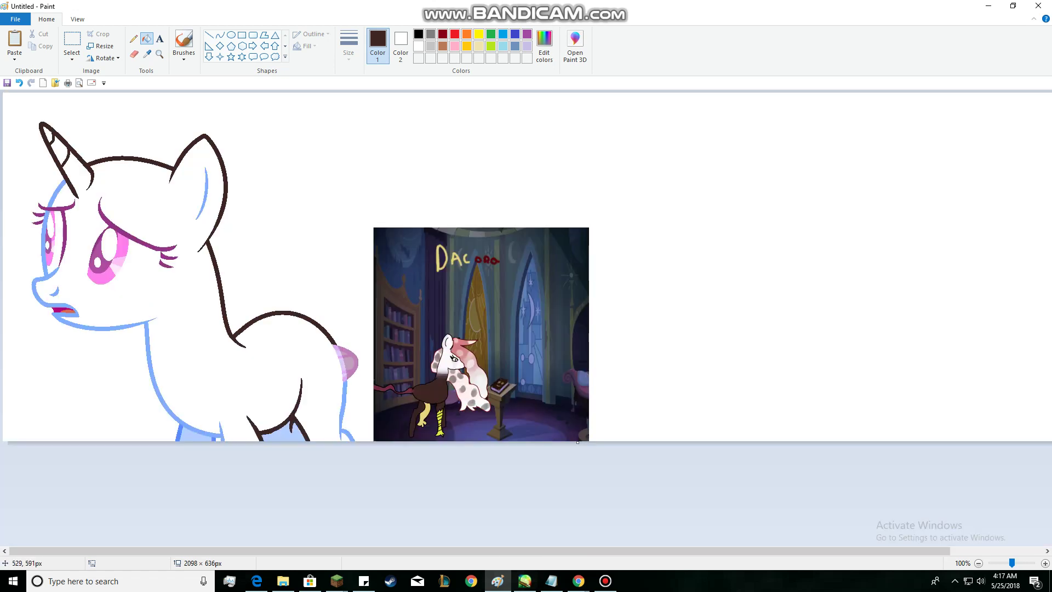
{"action": "left_click", "coordinate": [215, 435]}
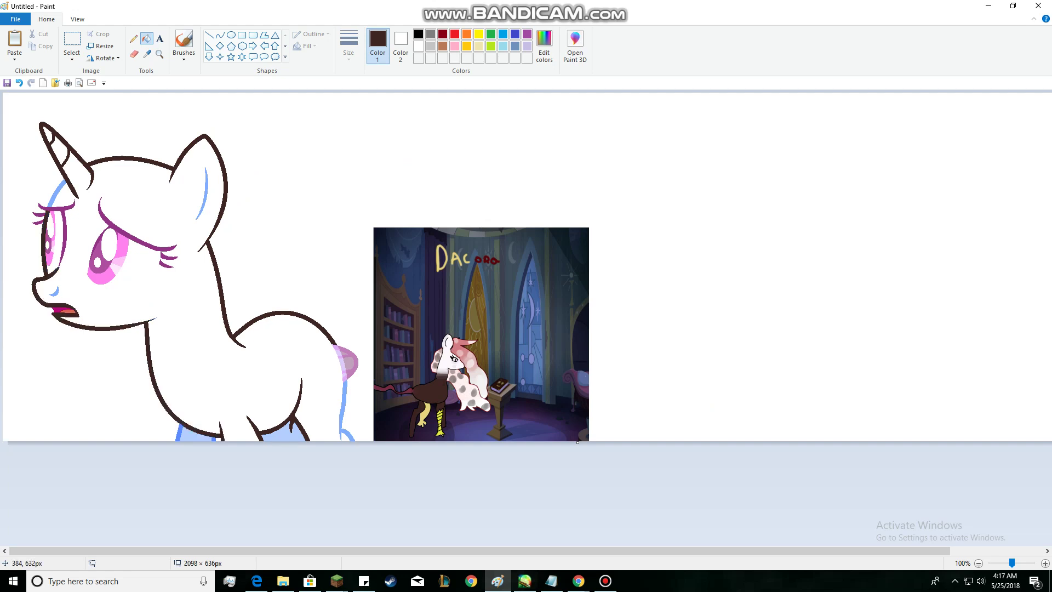
Fill the remaining blue outlines of the far front leg and the rear edge of the hind leg with dark brown.
{"action": "left_click", "coordinate": [214, 439]}
{"action": "left_click", "coordinate": [178, 434]}
{"action": "left_click", "coordinate": [345, 403]}
{"action": "scroll", "coordinate": [344, 403], "scroll_direction": "up", "scroll_amount": 1}
{"action": "scroll", "coordinate": [719, 422], "scroll_direction": "down", "scroll_amount": 3}
{"action": "left_click", "coordinate": [687, 437]}
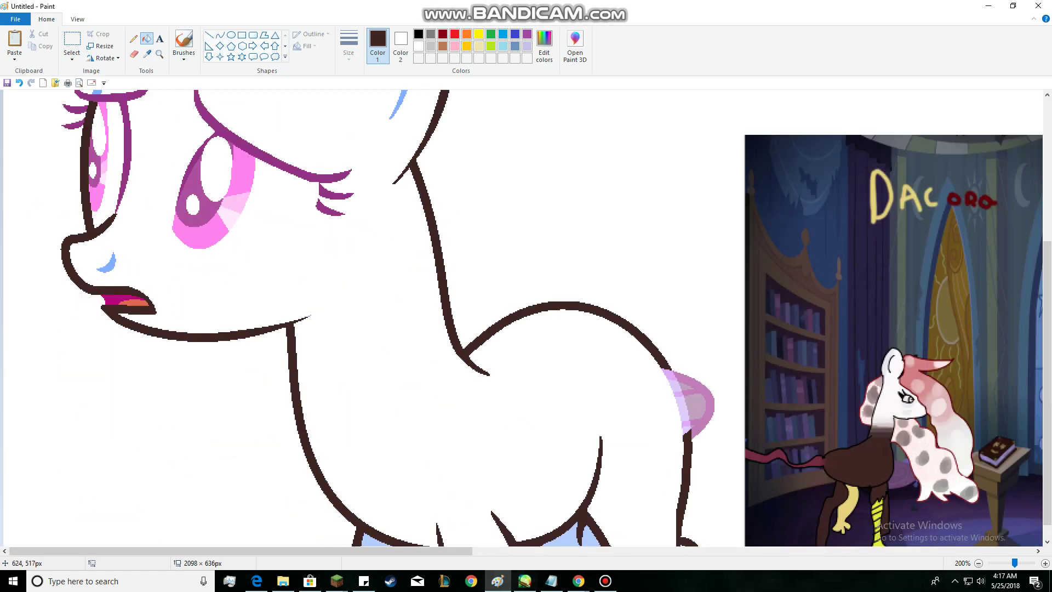
Fill the outline segments where the purple shape overlaps the rump with dark brown.
{"action": "left_click", "coordinate": [686, 429]}
{"action": "left_click", "coordinate": [686, 423]}
{"action": "left_click", "coordinate": [683, 408]}
{"action": "left_click", "coordinate": [677, 395]}
{"action": "left_click", "coordinate": [673, 386]}
{"action": "left_click", "coordinate": [669, 375]}
Fill the rest of the purple shape behind the rump and the light blue areas of the far legs with white.
{"action": "right_click", "coordinate": [685, 379]}
{"action": "right_click", "coordinate": [685, 386]}
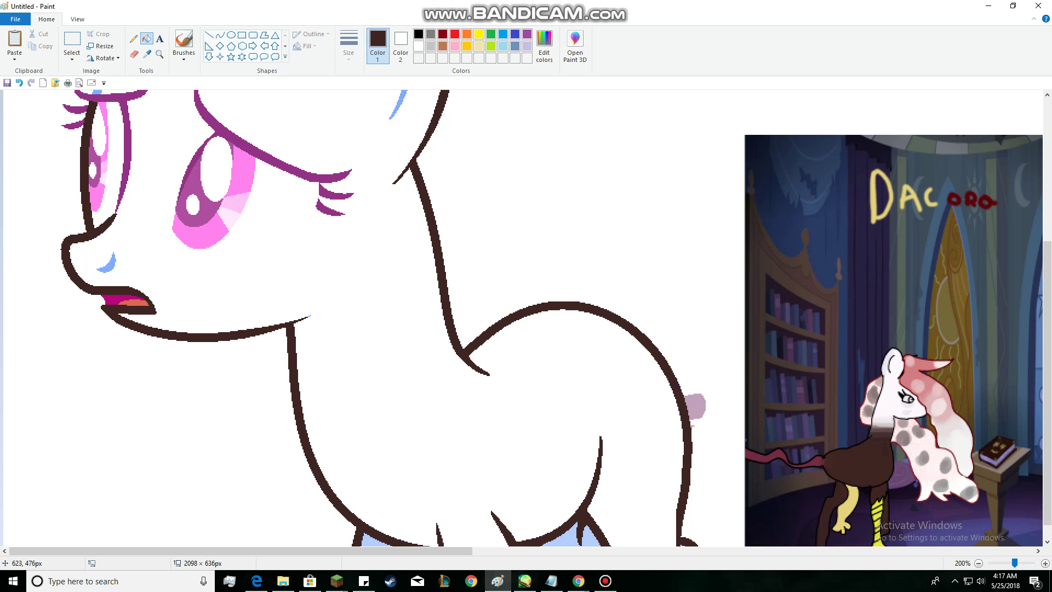
{"action": "right_click", "coordinate": [699, 406]}
{"action": "scroll", "coordinate": [461, 336], "scroll_direction": "down", "scroll_amount": 1}
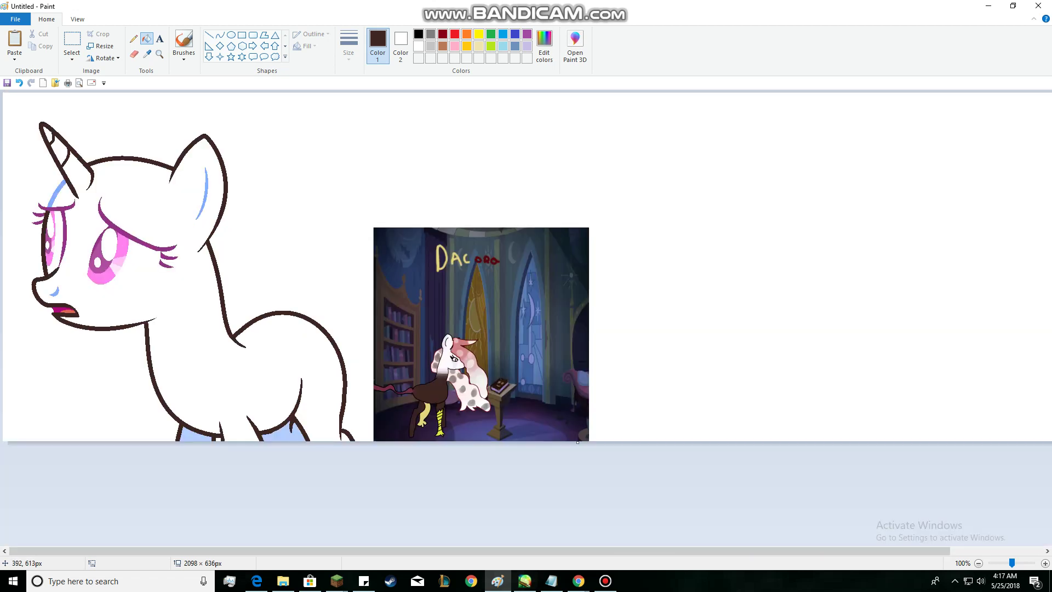
{"action": "right_click", "coordinate": [211, 433]}
{"action": "right_click", "coordinate": [280, 435]}
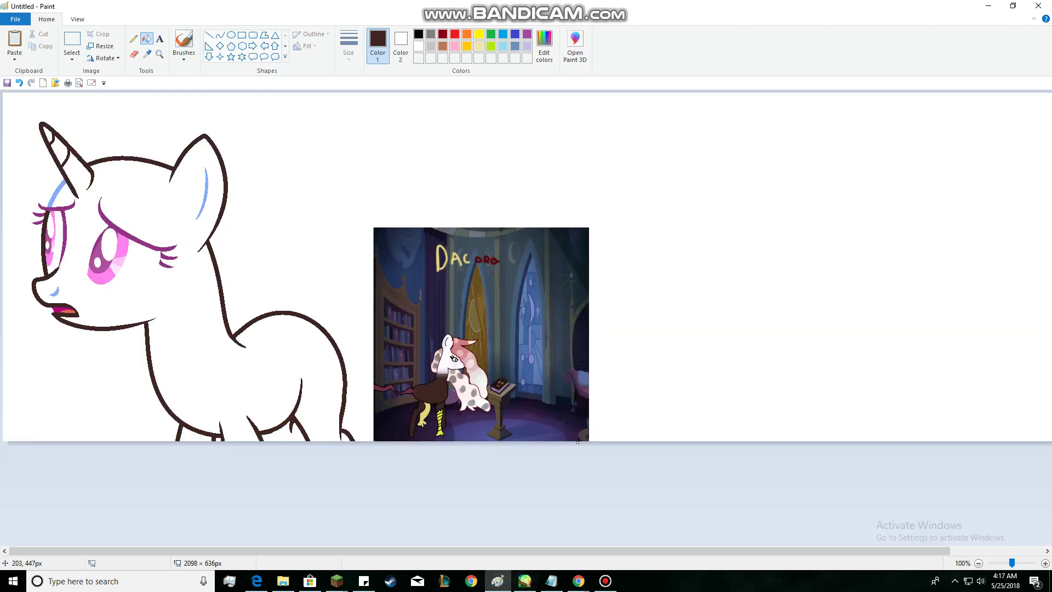
Fill the blue forehead outline, inner ear line and nostril with dark brown, undoing the misplaced fill.
{"action": "scroll", "coordinate": [114, 338], "scroll_direction": "up", "scroll_amount": 1}
{"action": "left_click", "coordinate": [108, 294]}
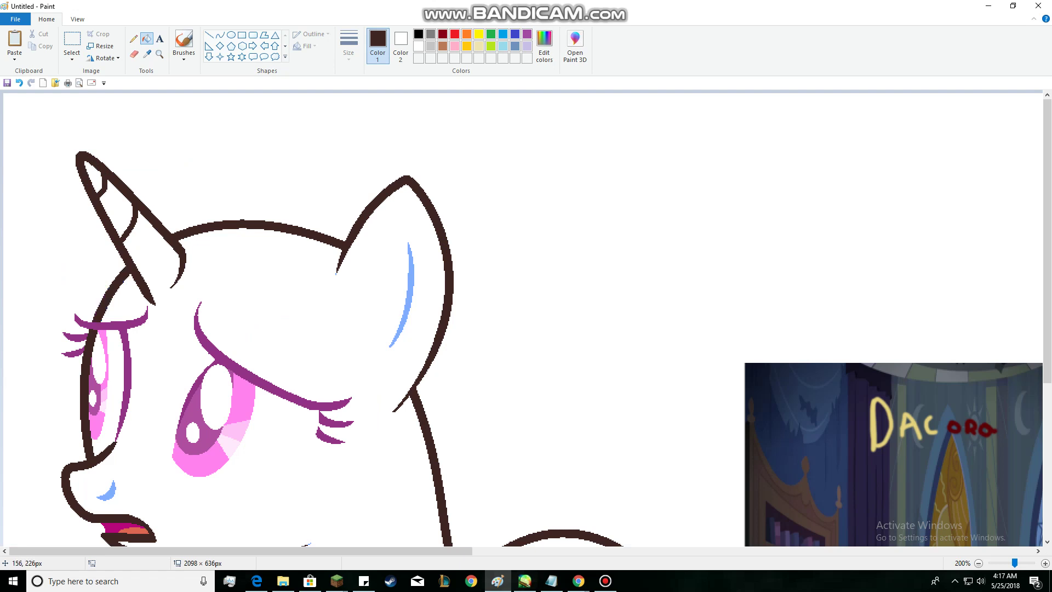
{"action": "left_click", "coordinate": [409, 288]}
{"action": "scroll", "coordinate": [160, 410], "scroll_direction": "down", "scroll_amount": 2}
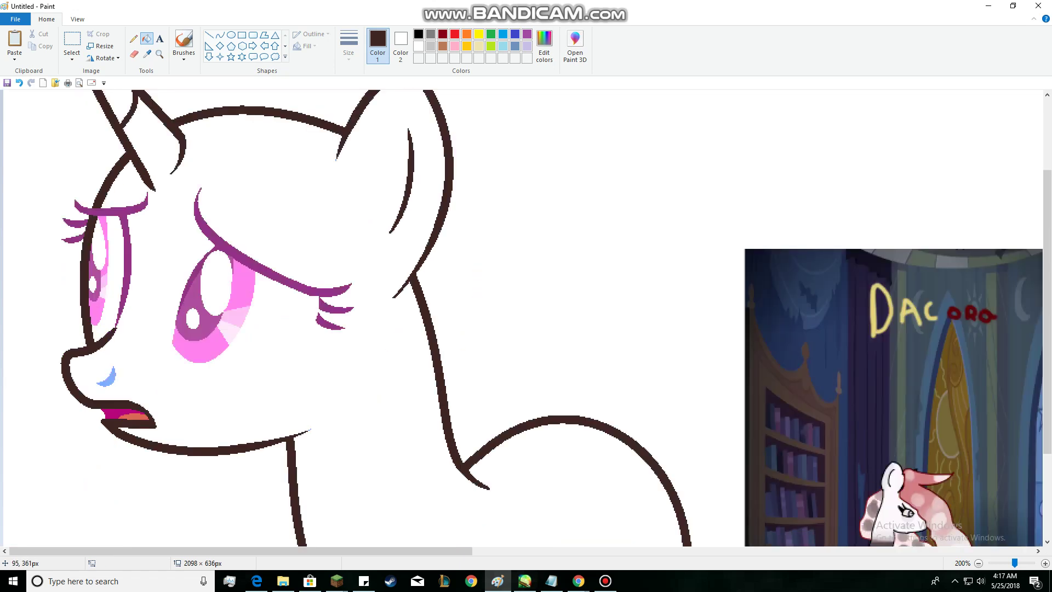
{"action": "left_click", "coordinate": [107, 375]}
{"action": "key", "text": "ctrl+z"}
{"action": "left_click", "coordinate": [112, 377]}
Fill the blue pixels at the rear tip of the jaw line with dark brown, undoing any fill that floods the body.
{"action": "left_click", "coordinate": [310, 430]}
{"action": "key", "text": "ctrl+z"}
{"action": "left_click", "coordinate": [308, 429]}
{"action": "key", "text": "ctrl+z"}
{"action": "left_click", "coordinate": [310, 430]}
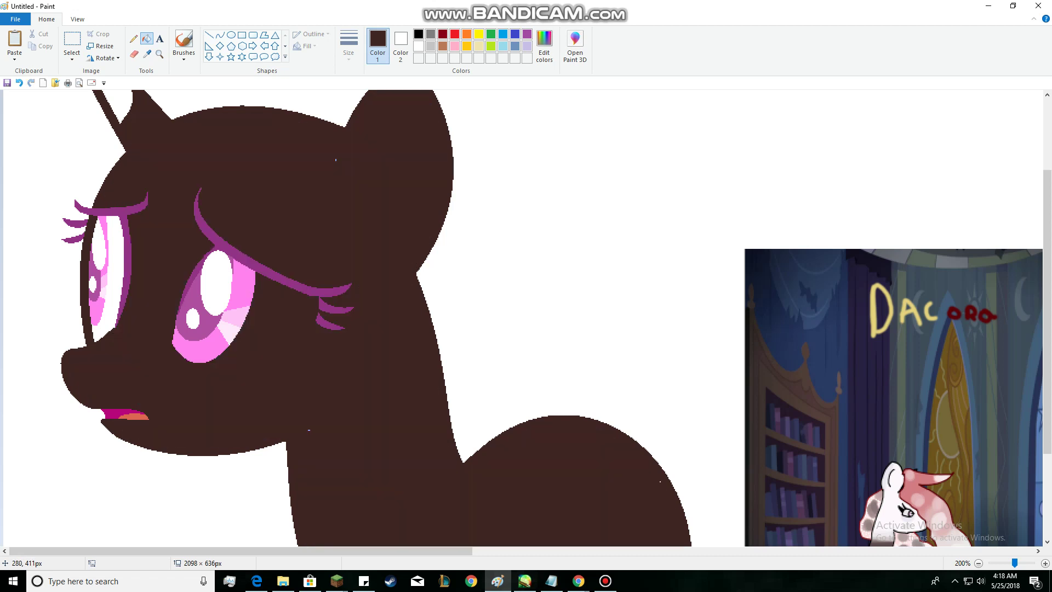
{"action": "key", "text": "ctrl+z"}
{"action": "left_click", "coordinate": [310, 429]}
{"action": "key", "text": "ctrl+z"}
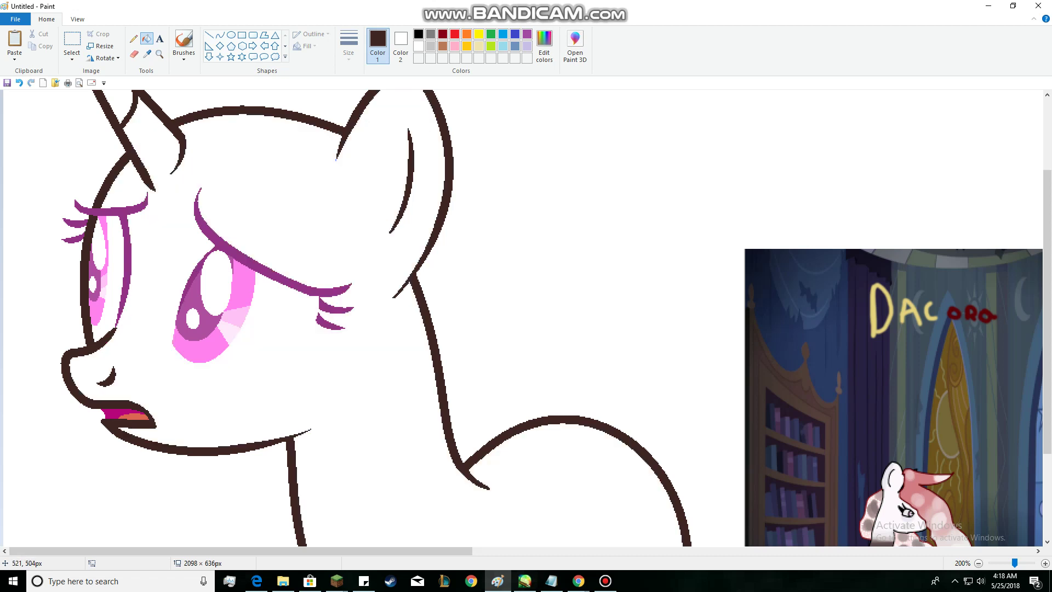
{"action": "left_click", "coordinate": [605, 581]}
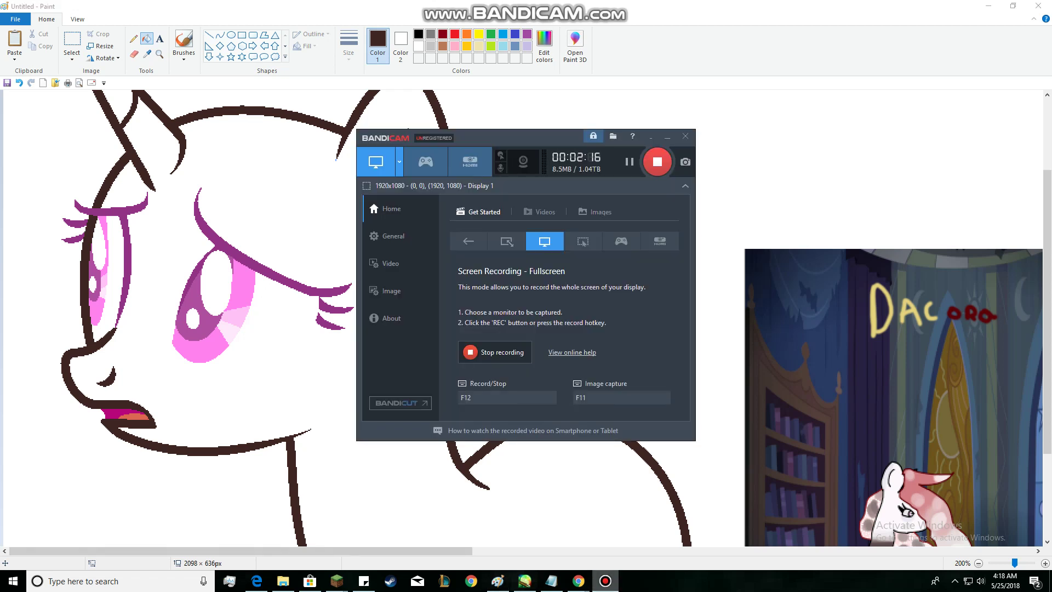
{"action": "left_click", "coordinate": [605, 581]}
{"action": "scroll", "coordinate": [47, 284], "scroll_direction": "up", "scroll_amount": 2}
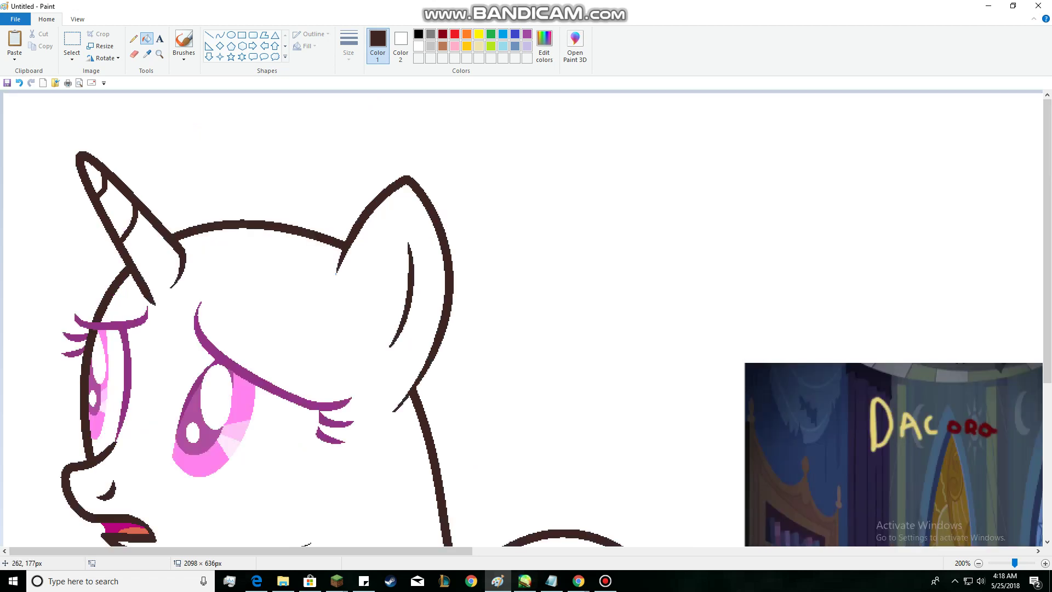
{"action": "scroll", "coordinate": [268, 272], "scroll_direction": "down", "scroll_amount": 2}
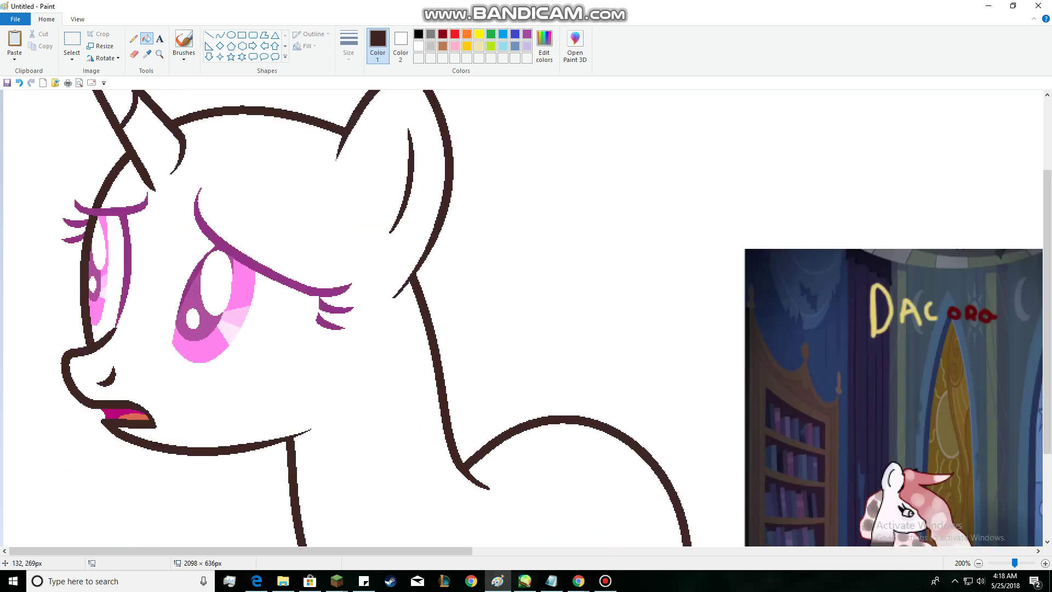
{"action": "scroll", "coordinate": [521, 318], "scroll_direction": "down", "scroll_amount": 2}
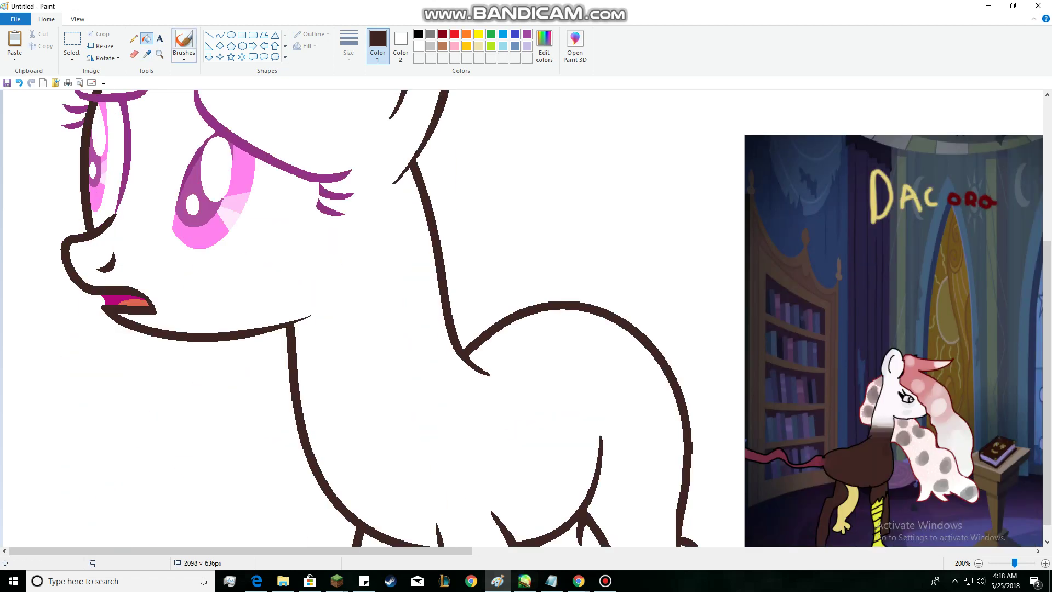
{"action": "left_click", "coordinate": [219, 35]}
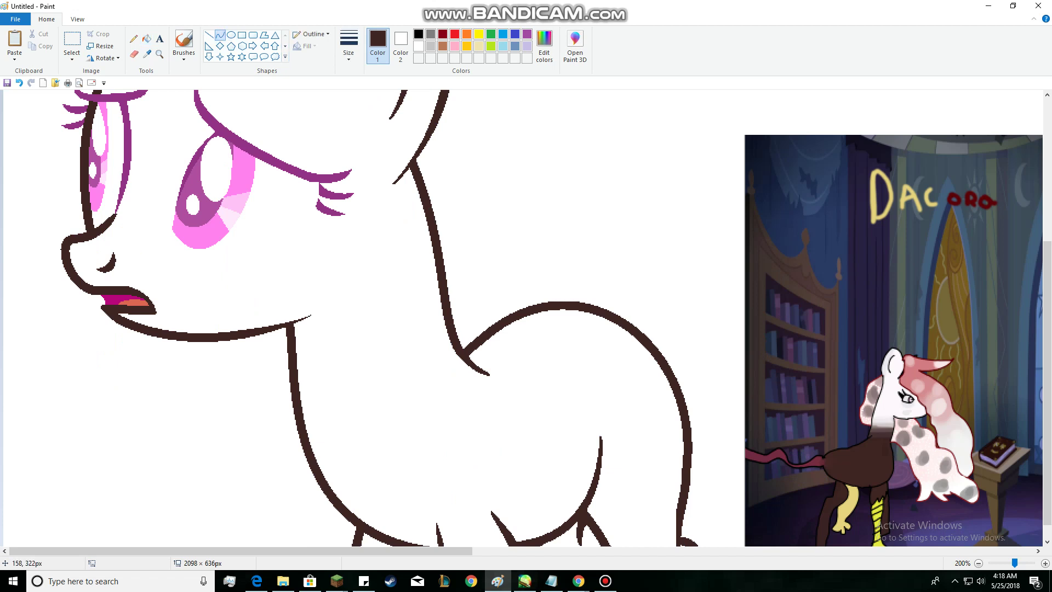
{"action": "left_click_drag", "start_coordinate": [169, 222], "coordinate": [321, 208]}
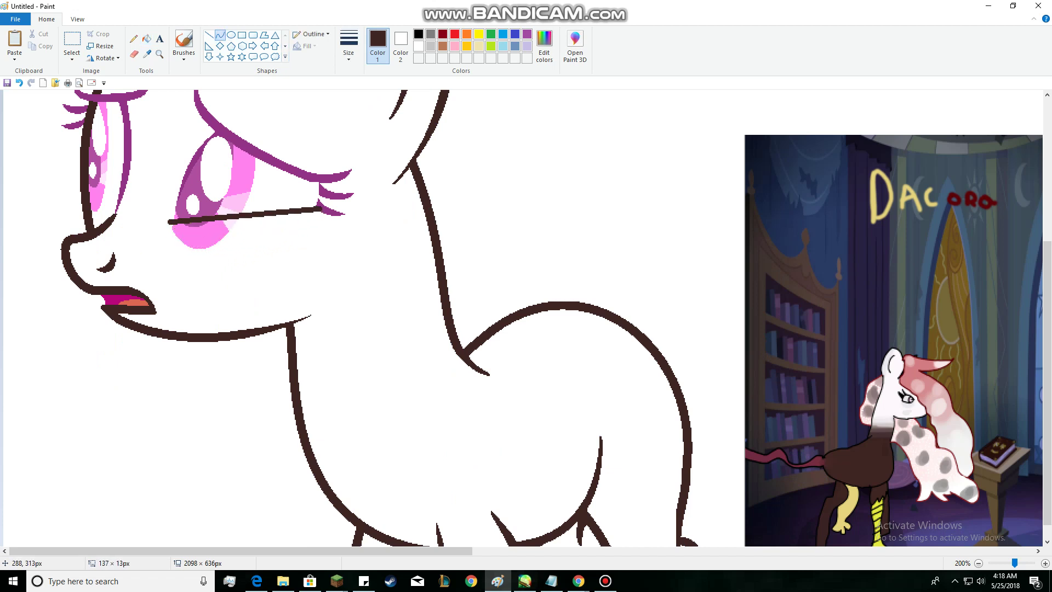
{"action": "left_click_drag", "start_coordinate": [241, 216], "coordinate": [206, 282]}
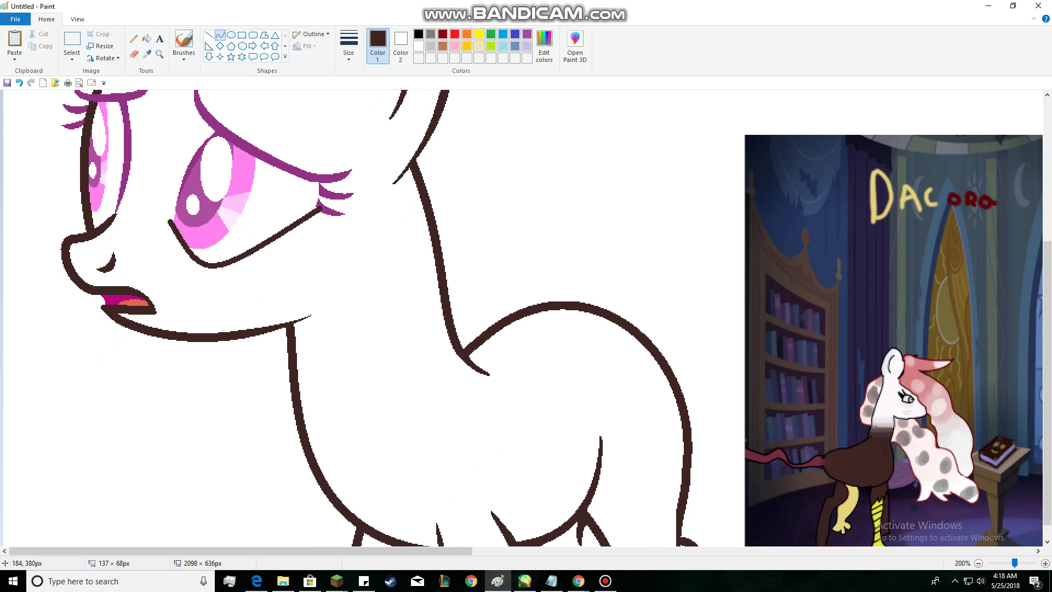
{"action": "left_click", "coordinate": [206, 279]}
{"action": "left_click", "coordinate": [323, 276]}
{"action": "key", "text": "ctrl+z"}
Draw a dark brown lower eyelid about 129 × 32 px across the near eye and close its outer side with a line about 73 px high.
{"action": "left_click_drag", "start_coordinate": [174, 231], "coordinate": [316, 266]}
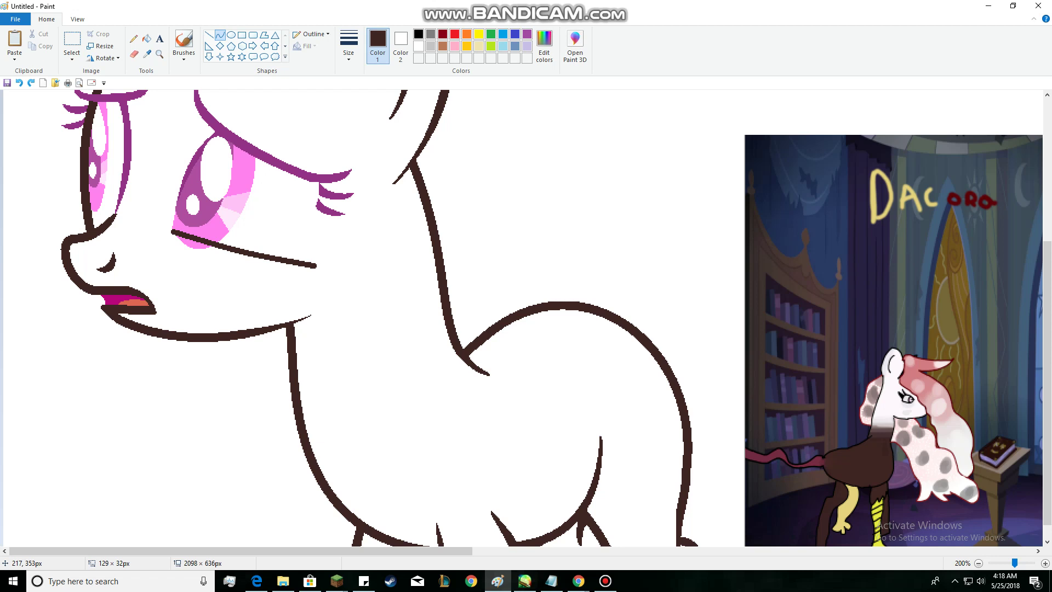
{"action": "left_click", "coordinate": [242, 252]}
{"action": "left_click", "coordinate": [307, 214]}
{"action": "left_click_drag", "start_coordinate": [320, 184], "coordinate": [316, 266]}
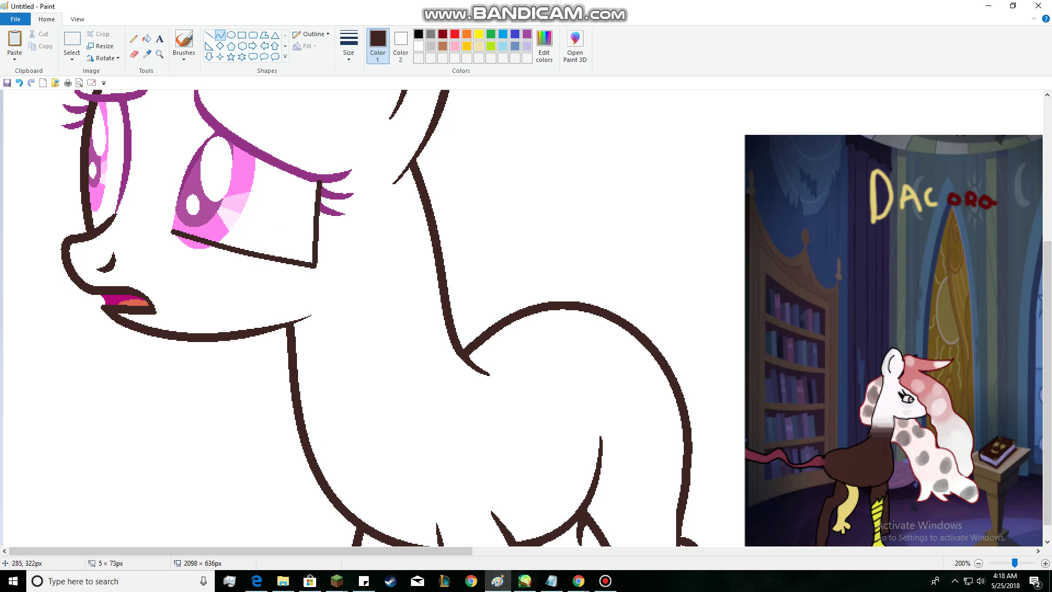
{"action": "left_click", "coordinate": [317, 225]}
{"action": "left_click", "coordinate": [349, 292]}
Fill the pink iris part below the near eye's lower eyelid with white and its purple upper eyelid with dark brown.
{"action": "left_click", "coordinate": [146, 39]}
{"action": "right_click", "coordinate": [185, 242]}
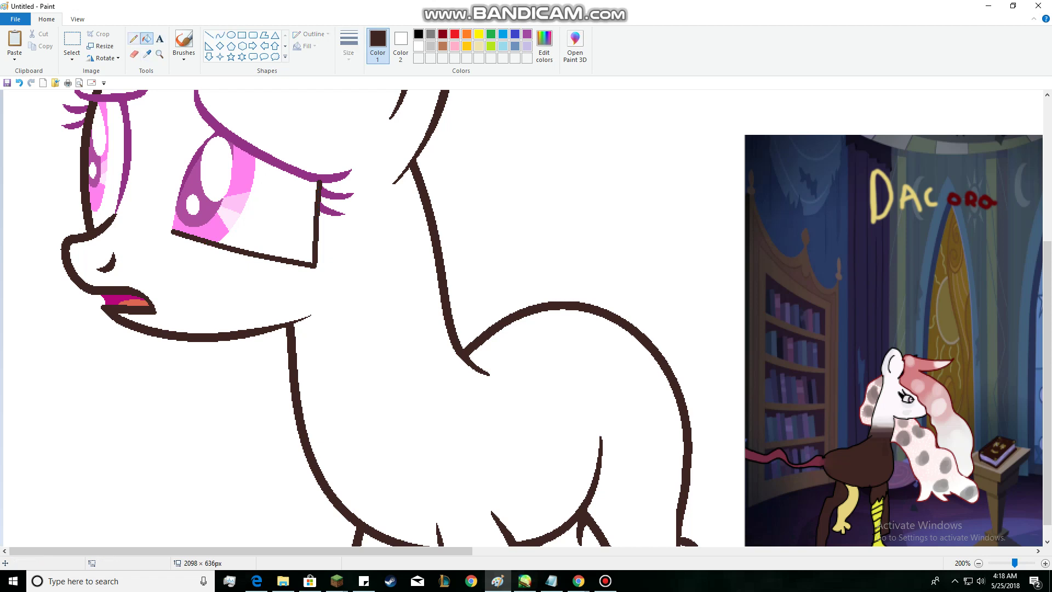
{"action": "left_click", "coordinate": [239, 147]}
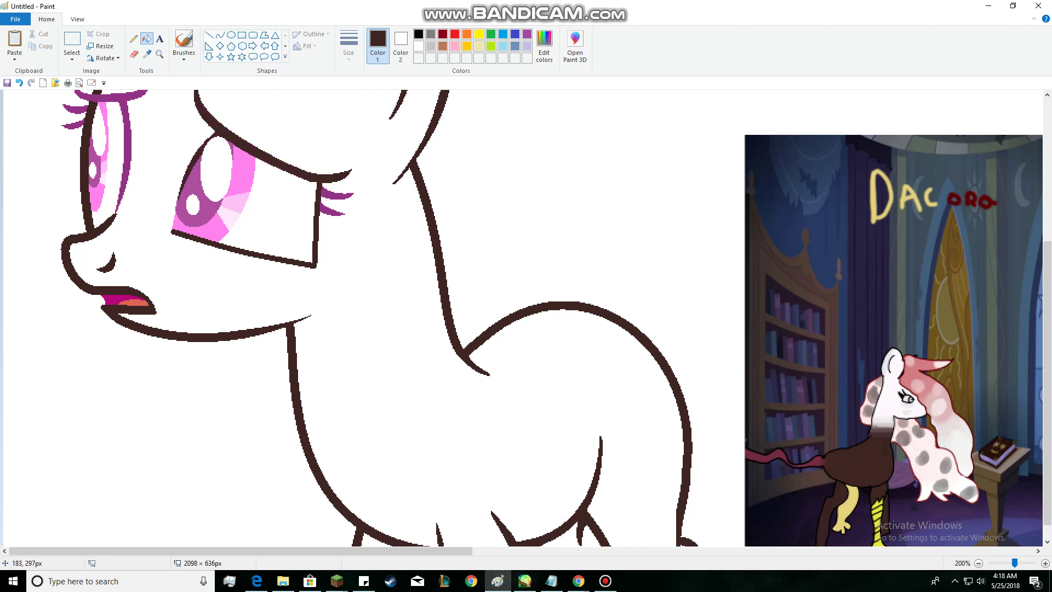
Extend the inner corner of the near eye's lower eyelid with the thinnest Pencil in dark brown sampled from the outline.
{"action": "scroll", "coordinate": [113, 252], "scroll_direction": "up", "scroll_amount": 1}
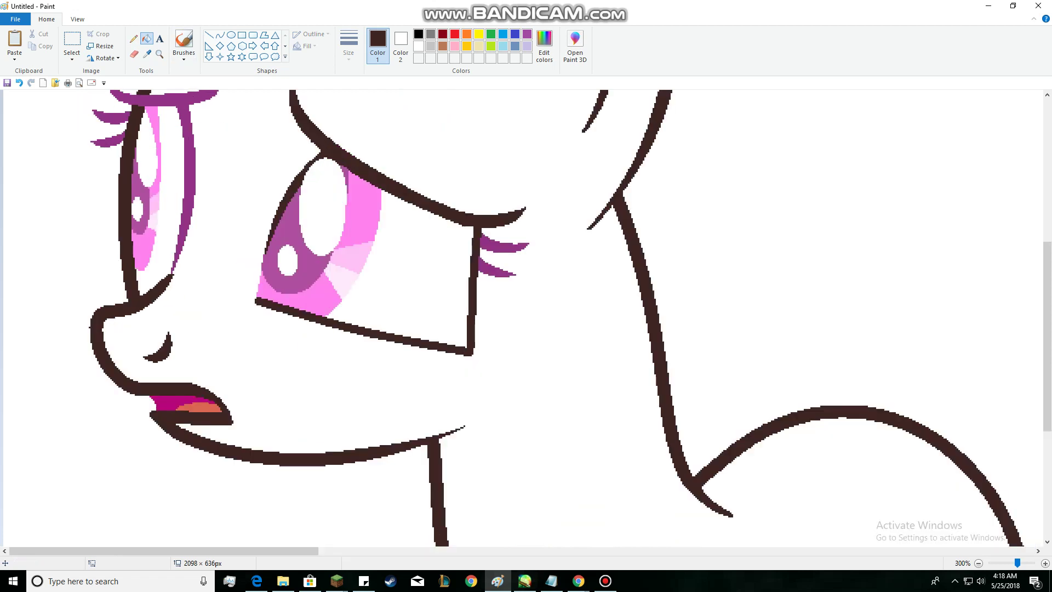
{"action": "left_click", "coordinate": [133, 38]}
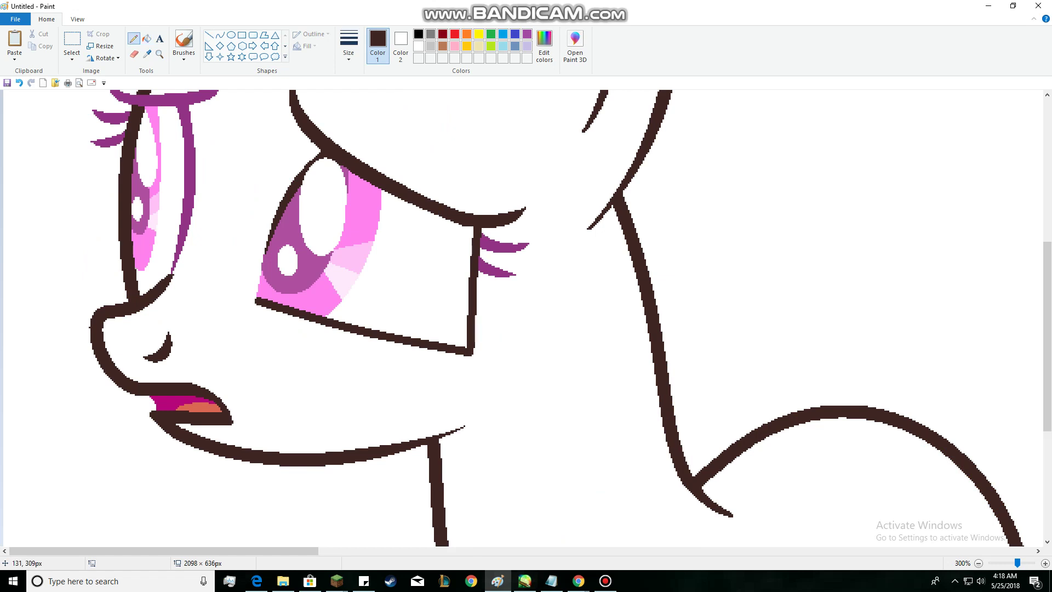
{"action": "left_click", "coordinate": [348, 46]}
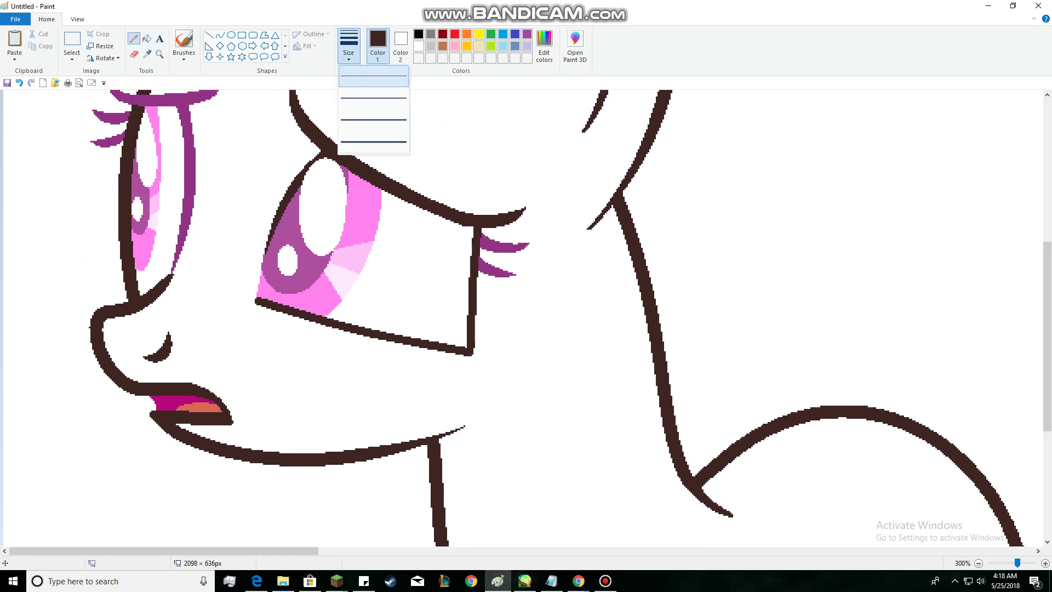
{"action": "left_click", "coordinate": [373, 76]}
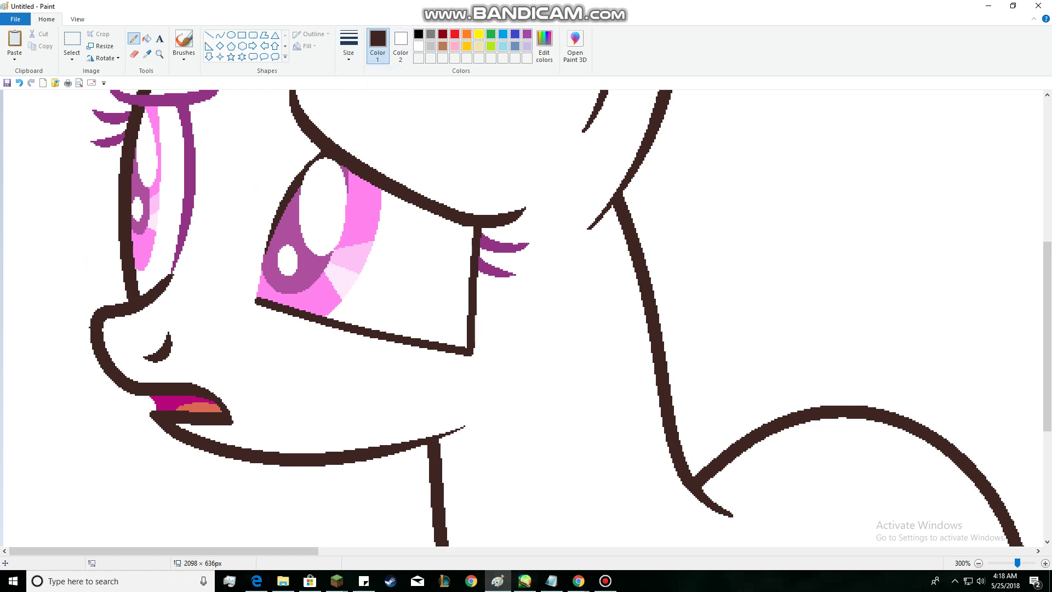
{"action": "left_click", "coordinate": [418, 46]}
{"action": "scroll", "coordinate": [343, 256], "scroll_direction": "up", "scroll_amount": 1}
{"action": "scroll", "coordinate": [343, 256], "scroll_direction": "down", "scroll_amount": 2}
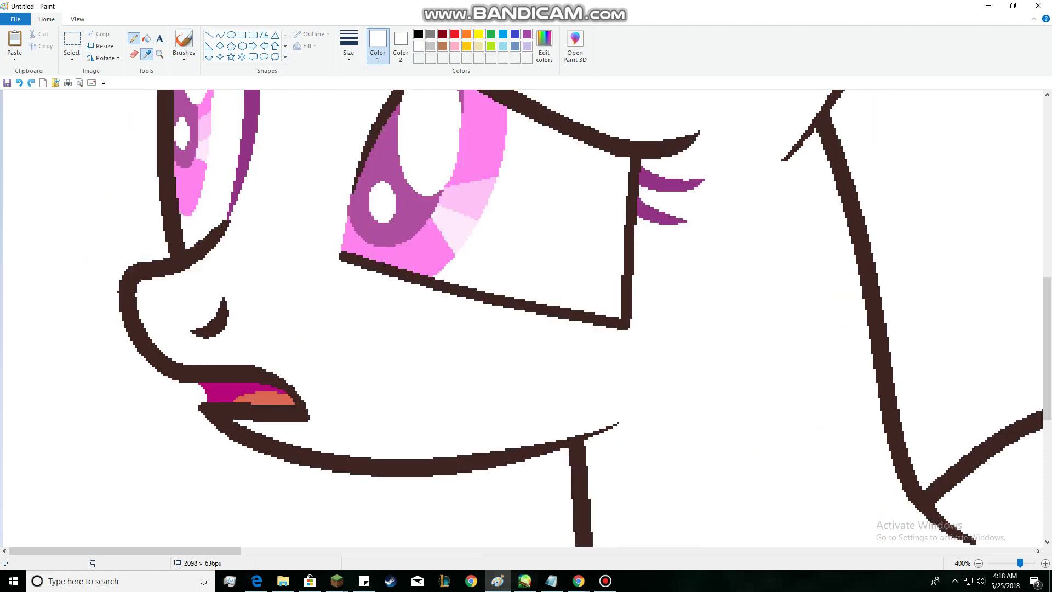
{"action": "left_click", "coordinate": [147, 54]}
{"action": "left_click", "coordinate": [414, 275]}
{"action": "scroll", "coordinate": [408, 282], "scroll_direction": "up", "scroll_amount": 1, "text": "ctrl"}
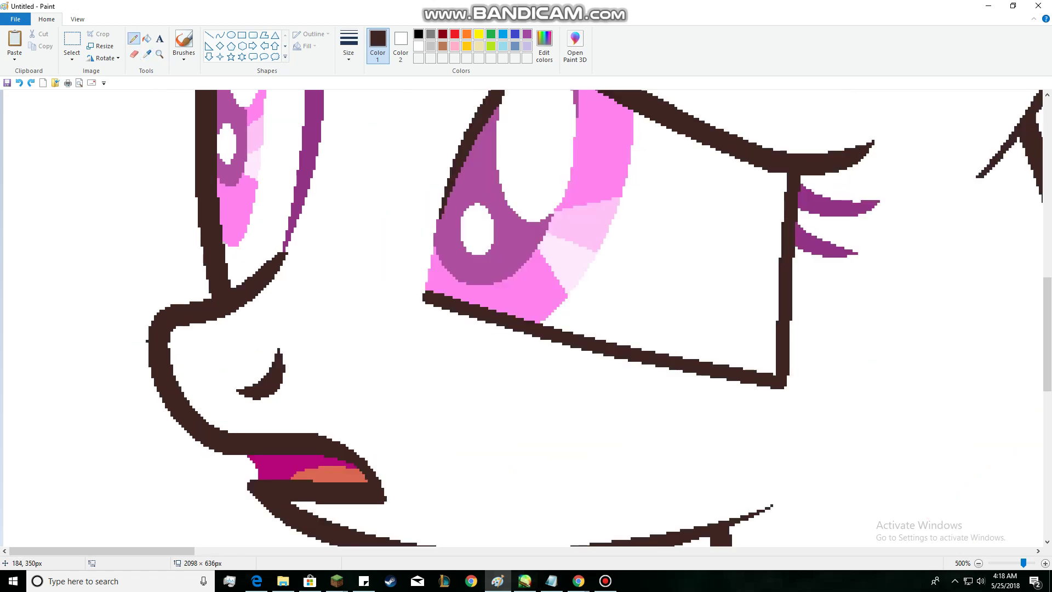
{"action": "mouse_move", "coordinate": [422, 290]}
{"action": "left_mouse_down"}
{"action": "mouse_move", "coordinate": [400, 290]}
{"action": "mouse_move", "coordinate": [422, 301]}
{"action": "mouse_move", "coordinate": [409, 295]}
{"action": "mouse_move", "coordinate": [432, 293]}
{"action": "left_mouse_up"}
{"action": "key", "text": "ctrl+z"}
{"action": "scroll", "coordinate": [472, 268], "scroll_direction": "down", "scroll_amount": 1}
{"action": "scroll", "coordinate": [526, 318], "scroll_direction": "up", "scroll_amount": 3}
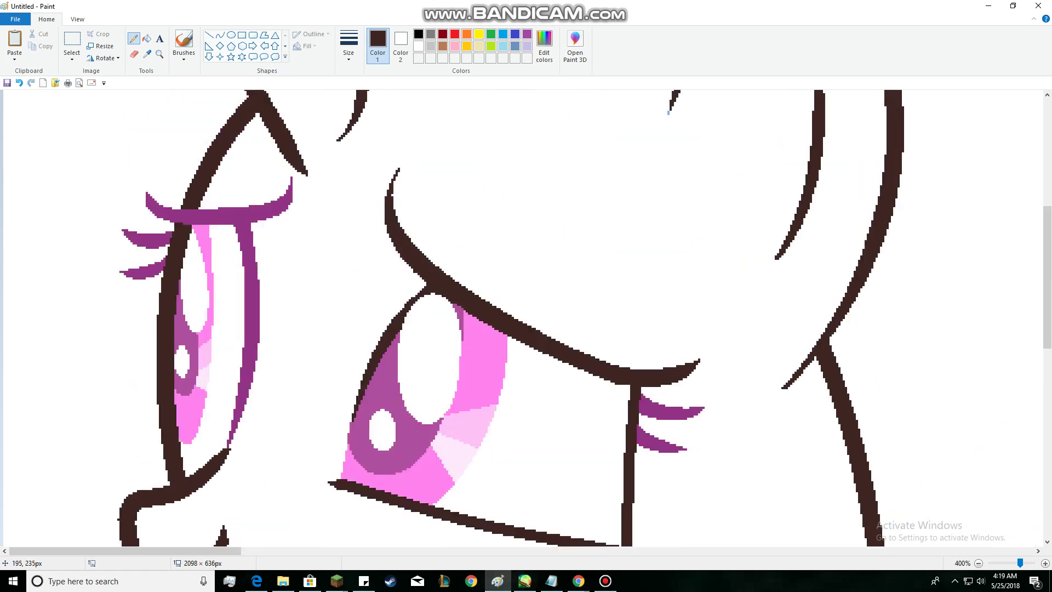
Fill the near eye's two purple lashes with dark brown.
{"action": "scroll", "coordinate": [420, 256], "scroll_direction": "down", "scroll_amount": 2}
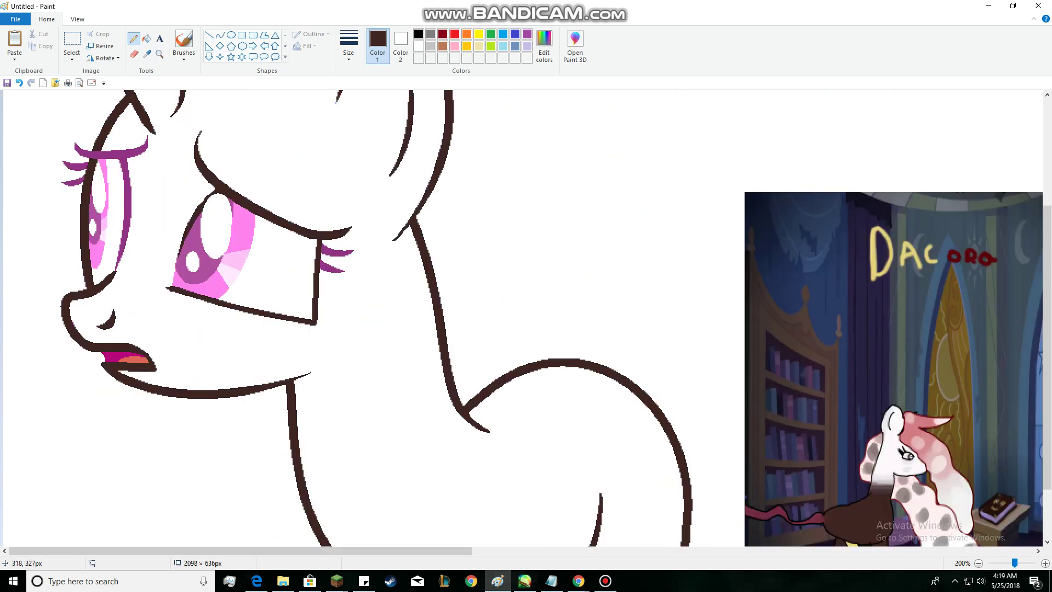
{"action": "scroll", "coordinate": [199, 276], "scroll_direction": "up", "scroll_amount": 1}
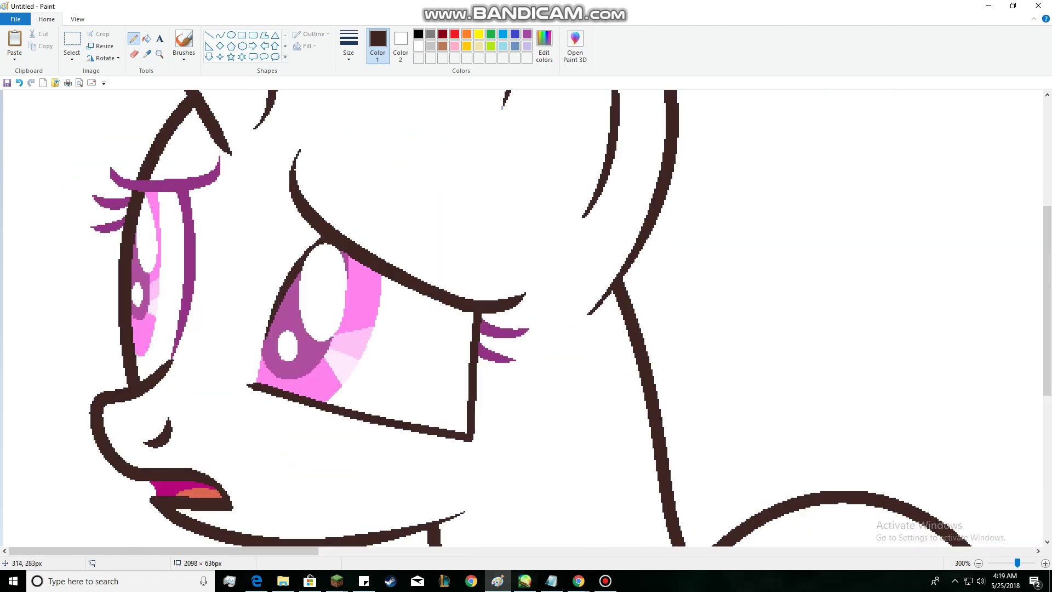
{"action": "left_click", "coordinate": [146, 38]}
{"action": "left_click", "coordinate": [493, 327]}
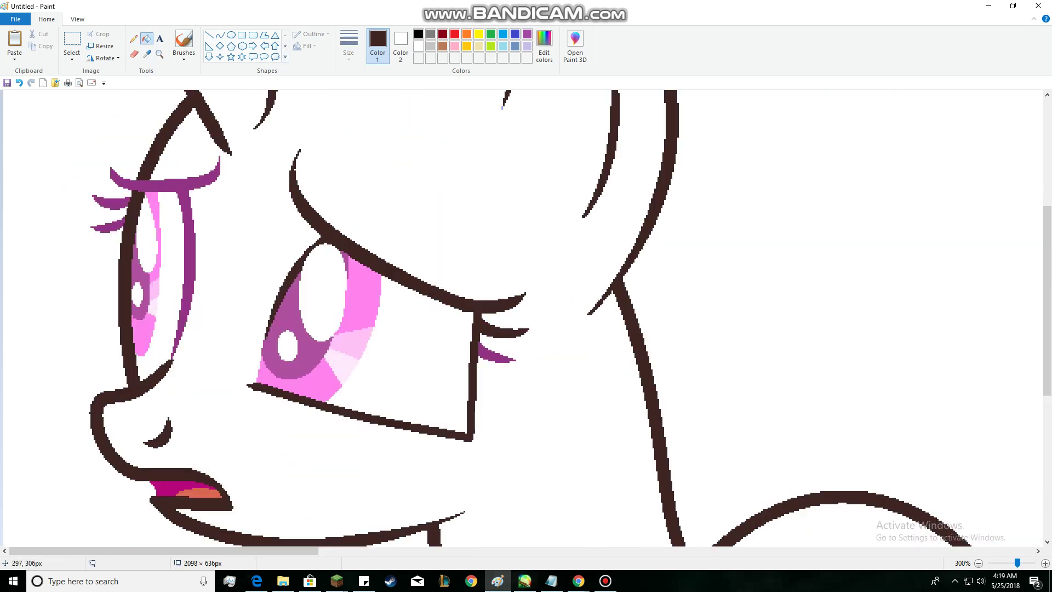
{"action": "left_click", "coordinate": [492, 349]}
Draw a dark brown lower eyelid curve about 27 × 13 px across the far eye and extend its outer end by about 8 px.
{"action": "scroll", "coordinate": [391, 275], "scroll_direction": "down", "scroll_amount": 1}
{"action": "scroll", "coordinate": [195, 216], "scroll_direction": "up", "scroll_amount": 1}
{"action": "scroll", "coordinate": [196, 228], "scroll_direction": "down", "scroll_amount": 1}
{"action": "scroll", "coordinate": [195, 228], "scroll_direction": "up", "scroll_amount": 2}
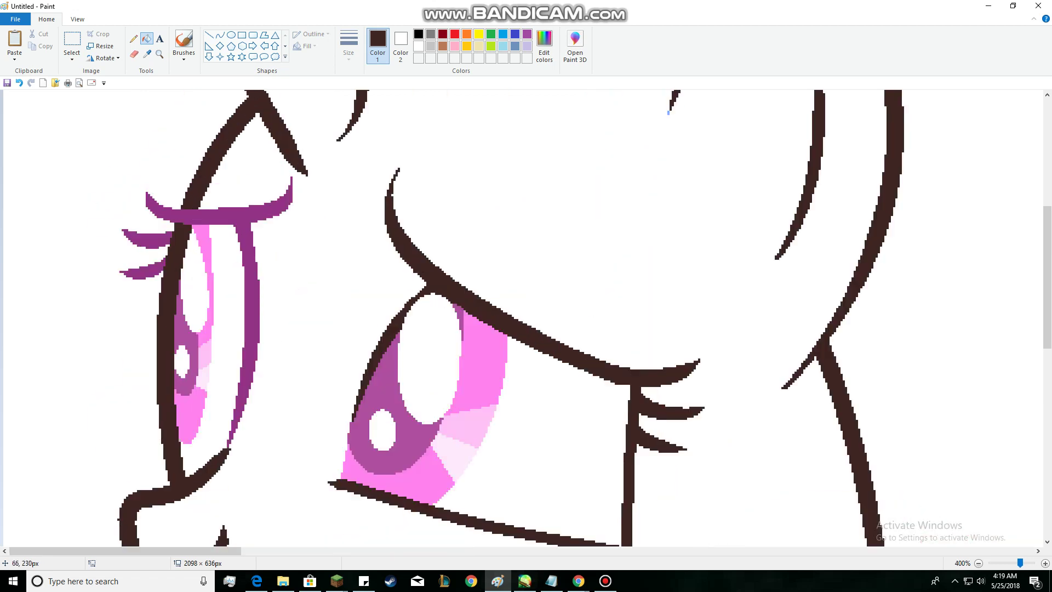
{"action": "left_click", "coordinate": [220, 36]}
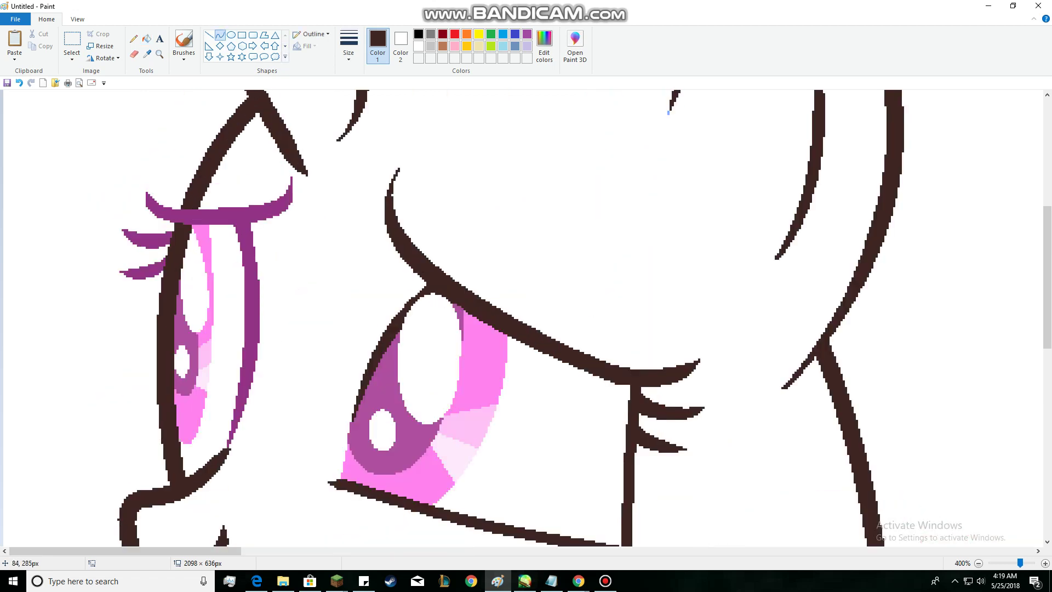
{"action": "left_click_drag", "start_coordinate": [176, 442], "coordinate": [235, 414]}
{"action": "mouse_move", "coordinate": [210, 417]}
{"action": "left_mouse_down"}
{"action": "mouse_move", "coordinate": [213, 430]}
{"action": "mouse_move", "coordinate": [202, 421]}
{"action": "left_mouse_up"}
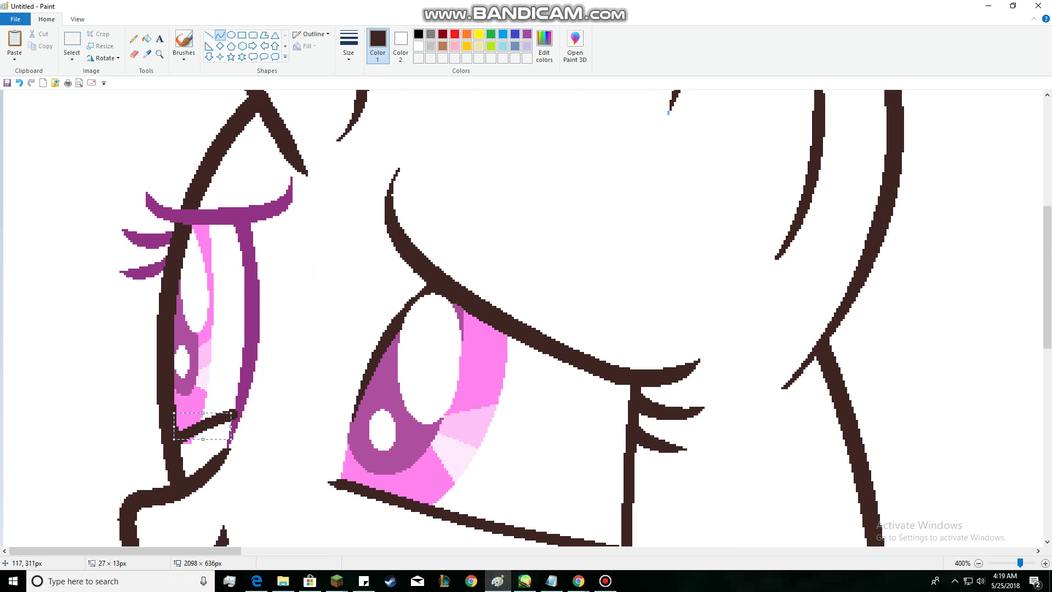
{"action": "left_click", "coordinate": [256, 151]}
{"action": "left_click_drag", "start_coordinate": [234, 413], "coordinate": [248, 405]}
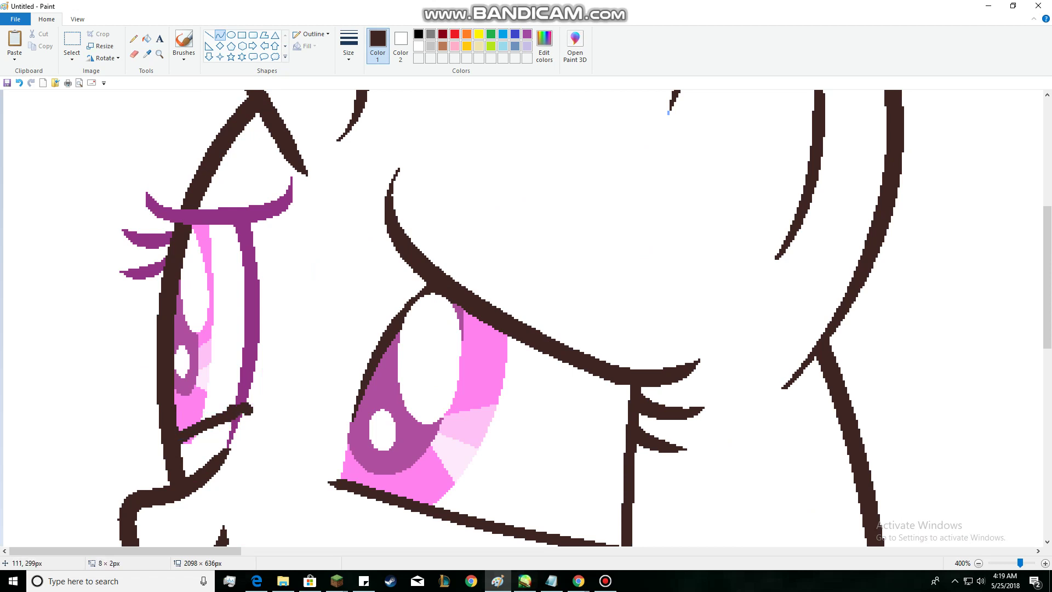
{"action": "left_click", "coordinate": [246, 407]}
Fill the purple outline and pink iris remnants below the far eye's lower eyelid with white.
{"action": "left_click", "coordinate": [147, 39]}
{"action": "right_click", "coordinate": [235, 427]}
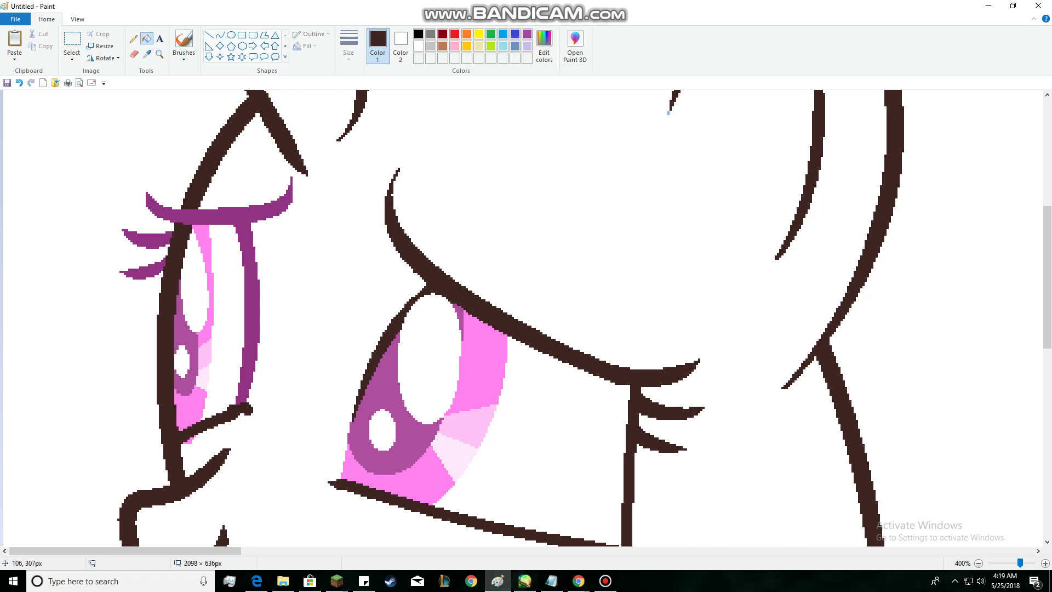
{"action": "right_click", "coordinate": [189, 440]}
Fill the far eye's purple outline, upper eyelid and both lashes with dark brown.
{"action": "left_click", "coordinate": [238, 394]}
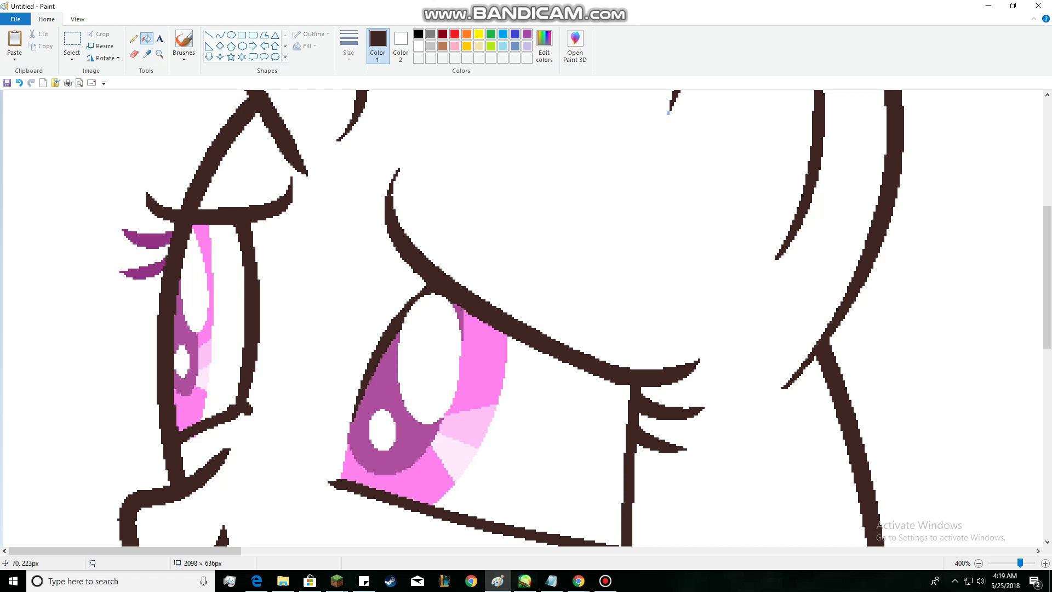
{"action": "left_click", "coordinate": [156, 237]}
{"action": "left_click", "coordinate": [147, 267]}
{"action": "scroll", "coordinate": [199, 184], "scroll_direction": "down", "scroll_amount": 3}
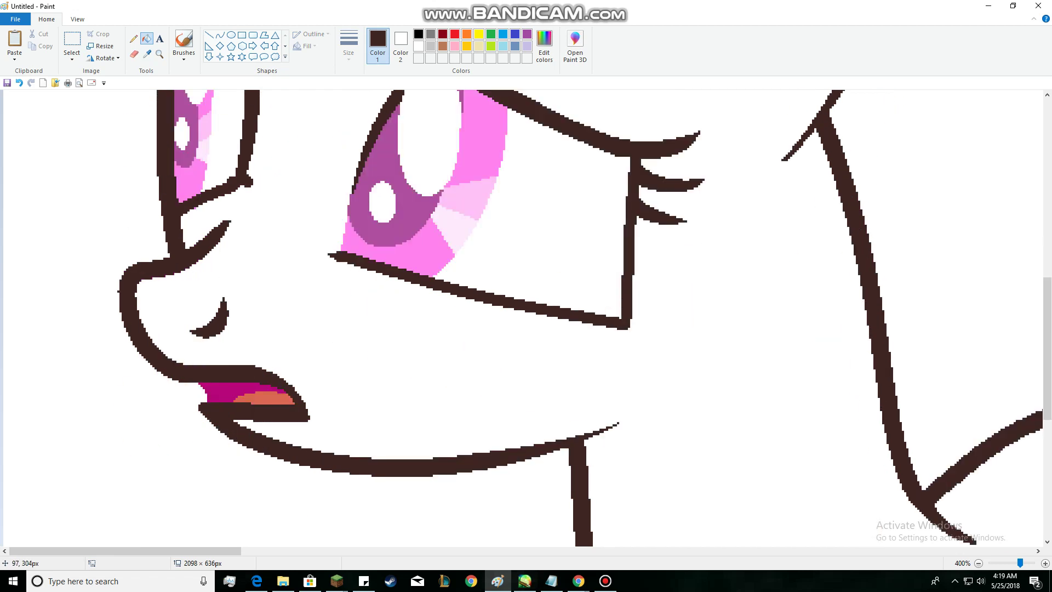
Trim the outer end of the far eye's lower eyelid with the Pencil.
{"action": "scroll", "coordinate": [198, 184], "scroll_direction": "up", "scroll_amount": 3}
{"action": "scroll", "coordinate": [198, 189], "scroll_direction": "down", "scroll_amount": 3, "text": "ctrl"}
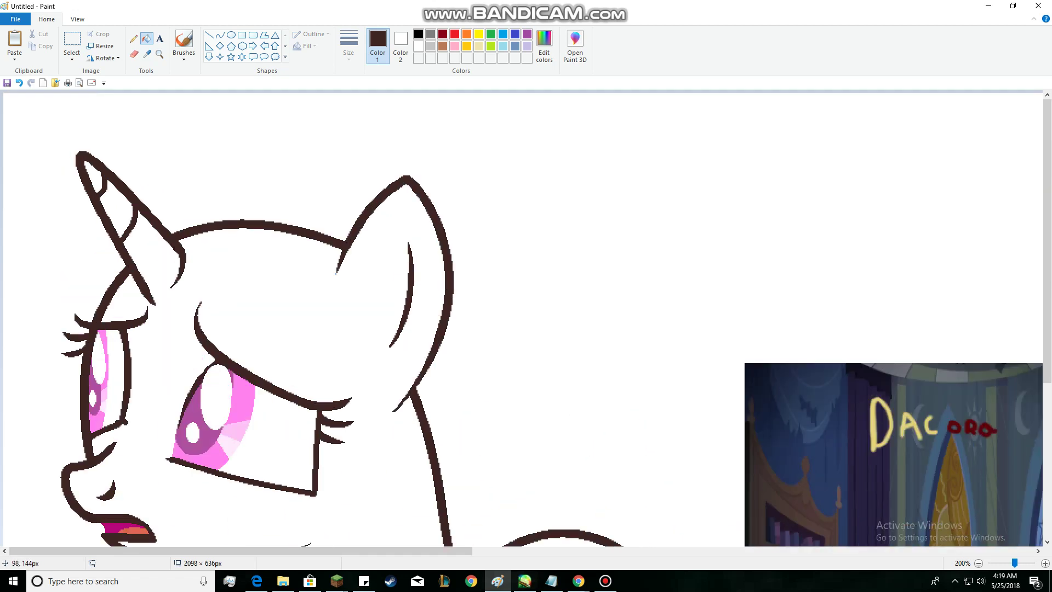
{"action": "scroll", "coordinate": [198, 190], "scroll_direction": "up", "scroll_amount": 3, "text": "ctrl"}
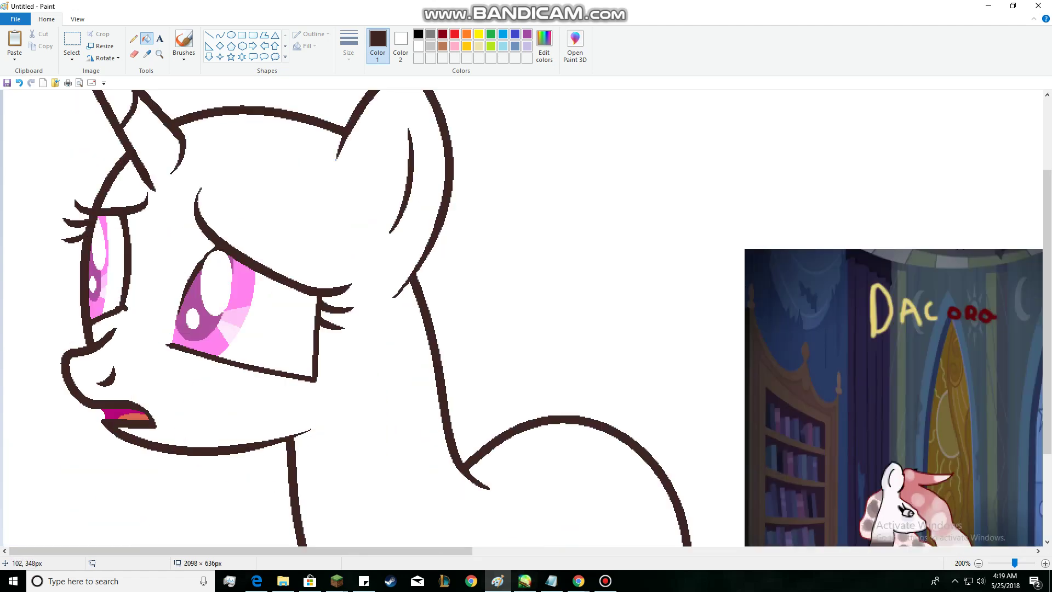
{"action": "scroll", "coordinate": [153, 321], "scroll_direction": "up", "scroll_amount": 1, "text": "ctrl"}
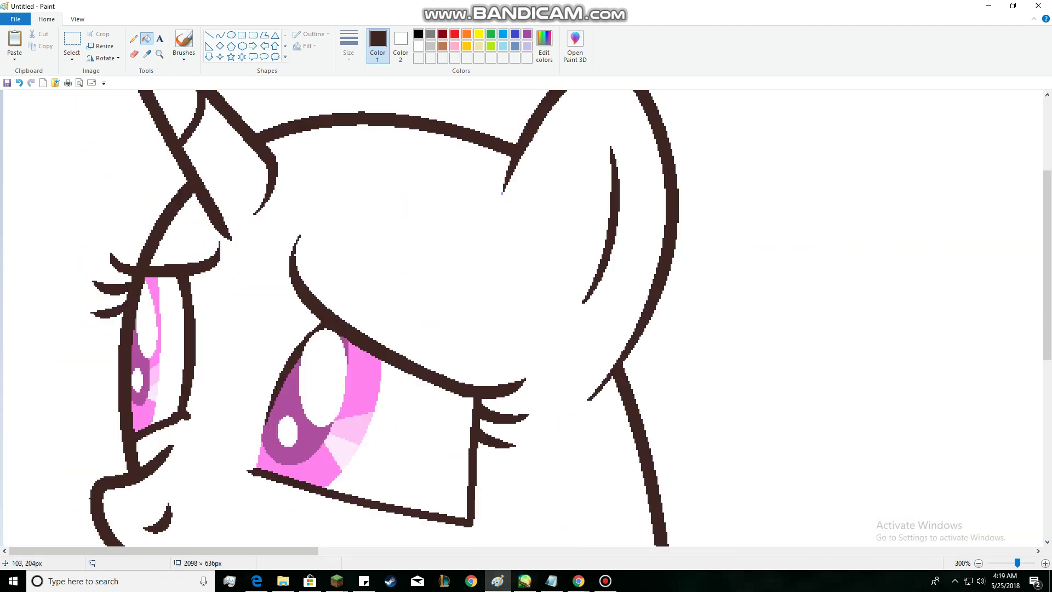
{"action": "scroll", "coordinate": [153, 321], "scroll_direction": "down", "scroll_amount": 3}
{"action": "left_click", "coordinate": [134, 38]}
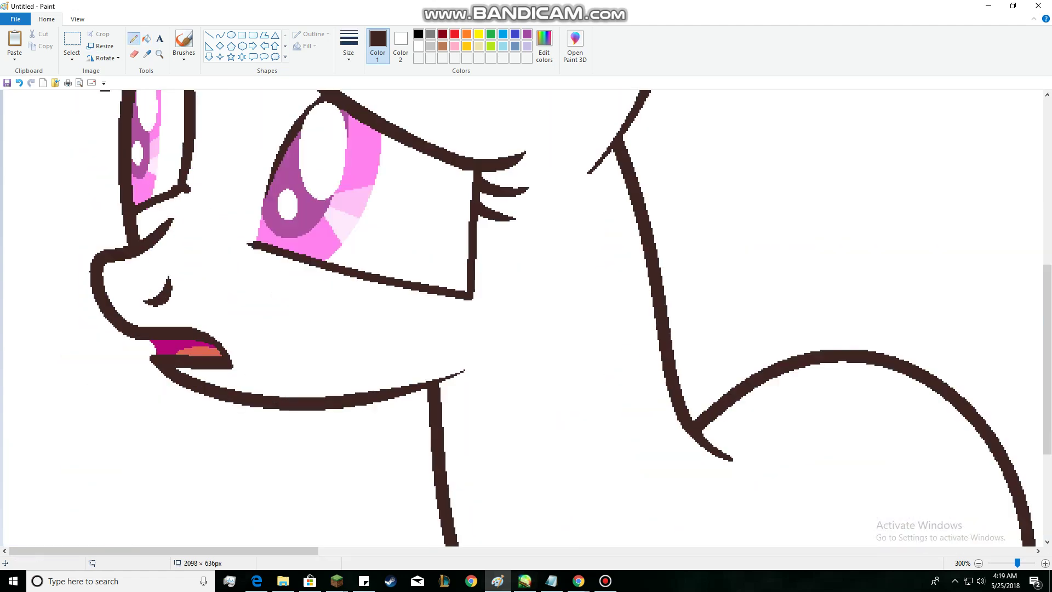
{"action": "scroll", "coordinate": [89, 233], "scroll_direction": "up", "scroll_amount": 2, "text": "ctrl"}
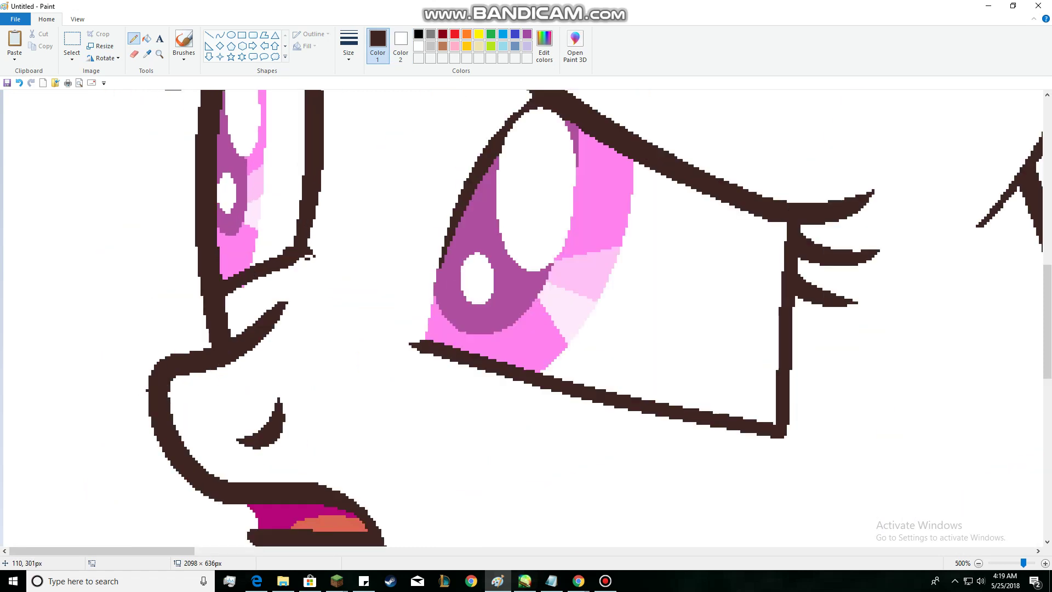
{"action": "scroll", "coordinate": [348, 382], "scroll_direction": "down", "scroll_amount": 3, "text": "ctrl"}
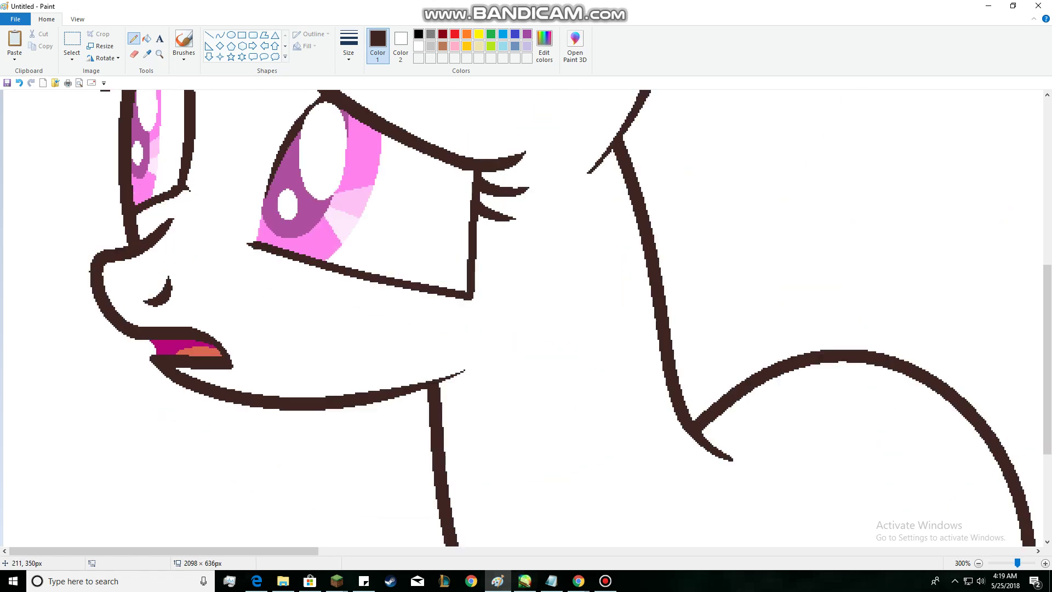
Sample the reference pony's body brown and define a lighter custom colour with RGB 85, 51, 47.
{"action": "scroll", "coordinate": [346, 261], "scroll_direction": "down", "scroll_amount": 1, "text": "ctrl"}
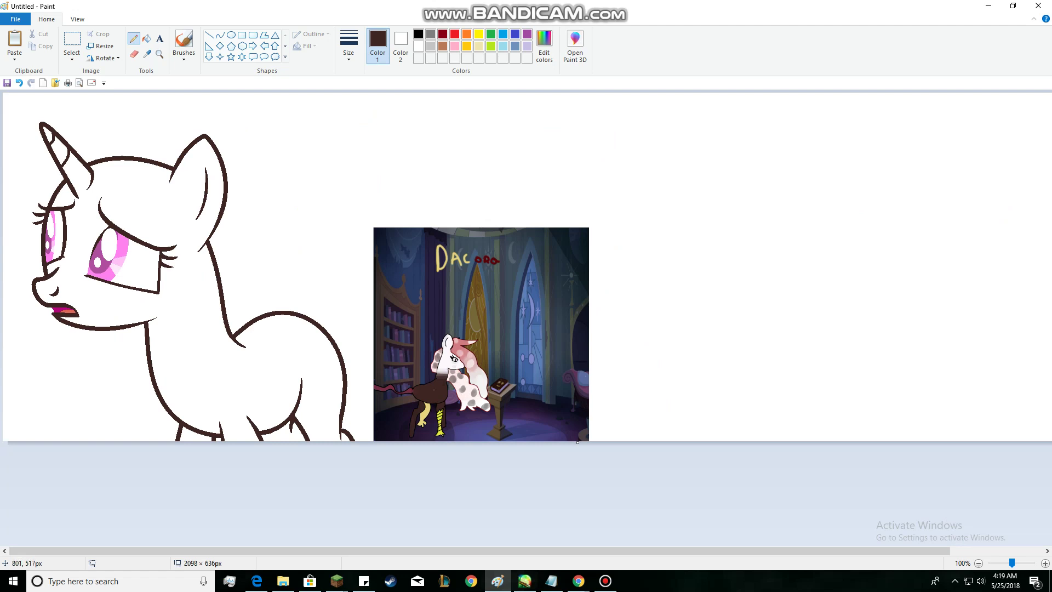
{"action": "key", "text": "ctrl+z"}
{"action": "left_click", "coordinate": [146, 54]}
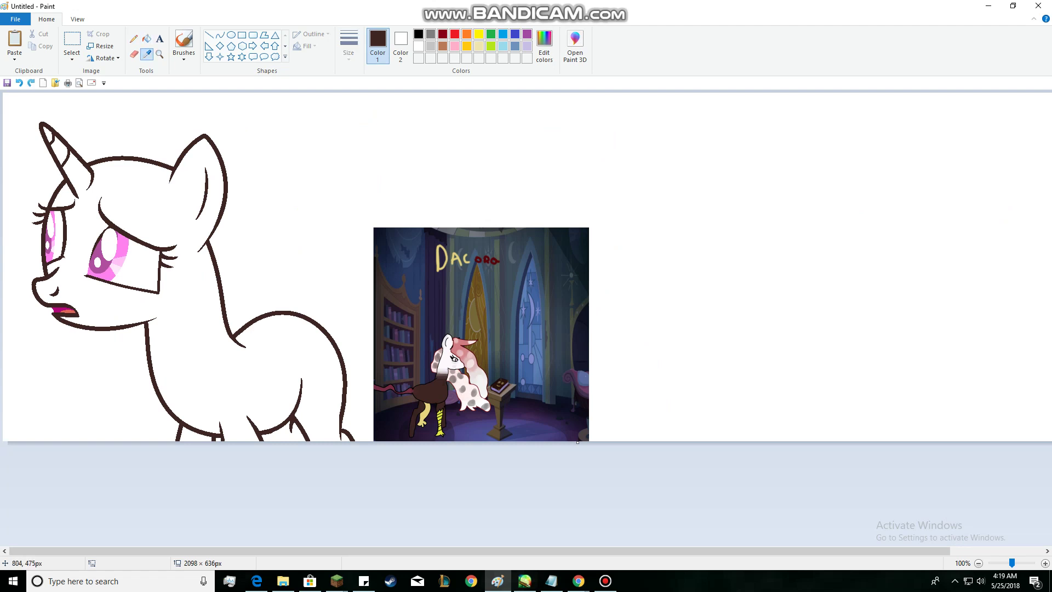
{"action": "left_click", "coordinate": [435, 390]}
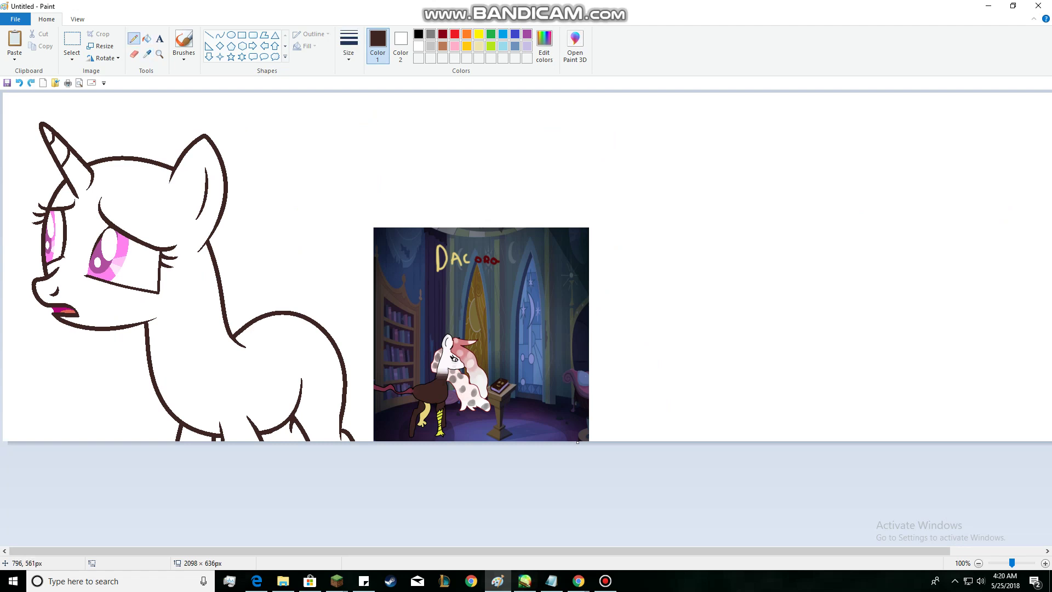
{"action": "left_click", "coordinate": [544, 46]}
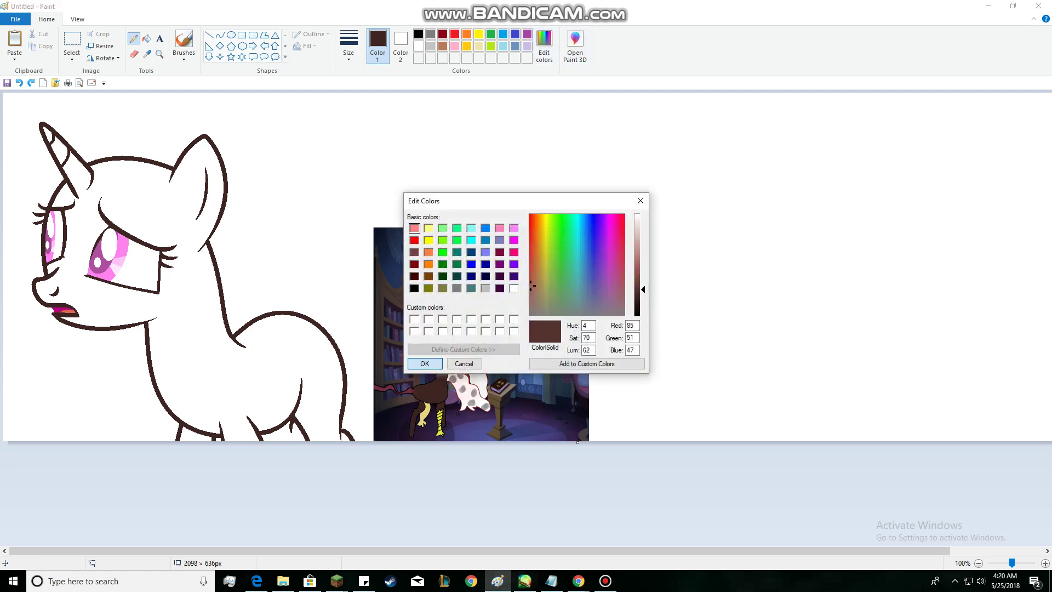
{"action": "left_click", "coordinate": [425, 363]}
Fill the pony's head, neck and body with the custom brown.
{"action": "left_click", "coordinate": [146, 38]}
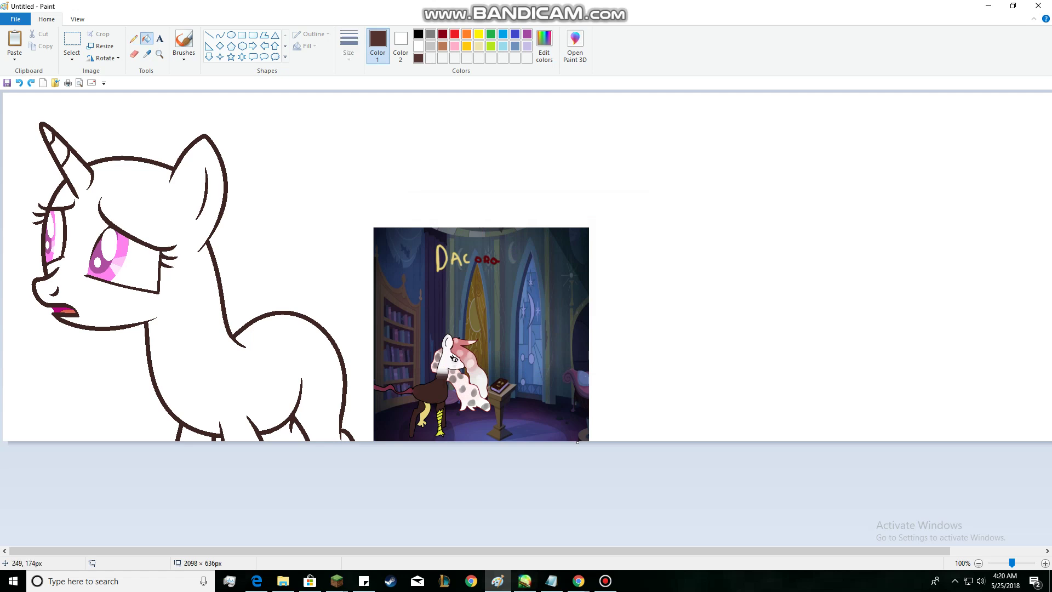
{"action": "left_click", "coordinate": [137, 187]}
{"action": "scroll", "coordinate": [301, 386], "scroll_direction": "right", "scroll_amount": 3}
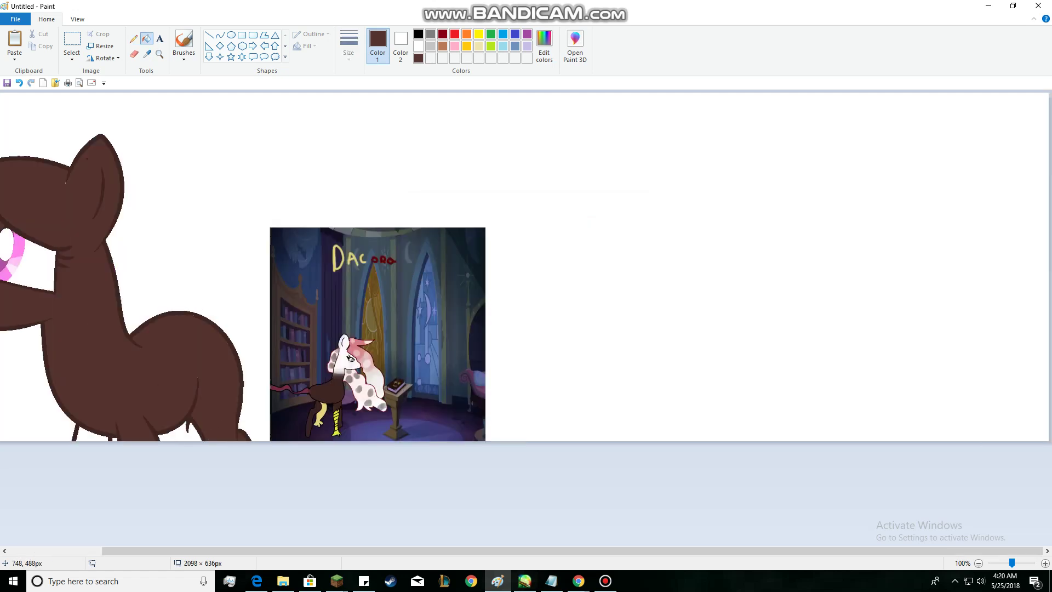
{"action": "scroll", "coordinate": [180, 380], "scroll_direction": "up", "scroll_amount": 2}
{"action": "scroll", "coordinate": [225, 364], "scroll_direction": "down", "scroll_amount": 5}
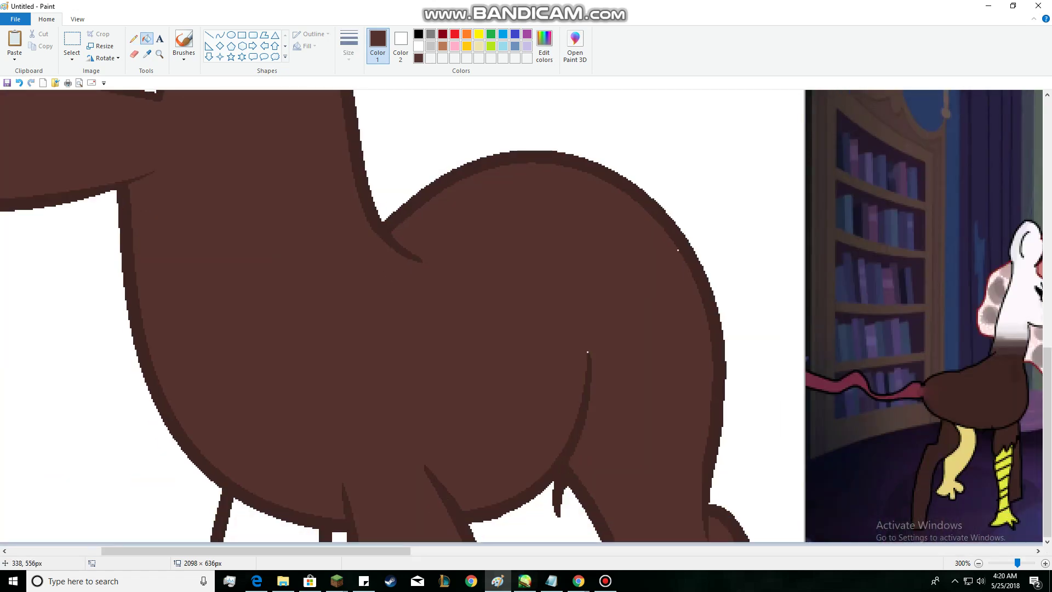
{"action": "scroll", "coordinate": [360, 388], "scroll_direction": "down", "scroll_amount": 2}
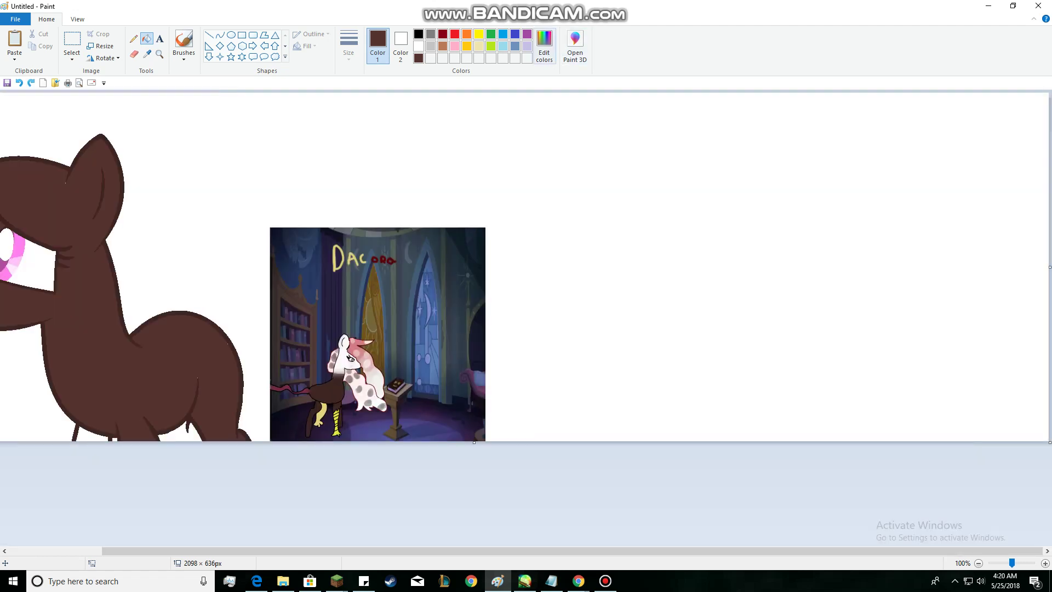
Darken the custom brown slightly to RGB 81, 48, 45.
{"action": "left_click", "coordinate": [544, 47]}
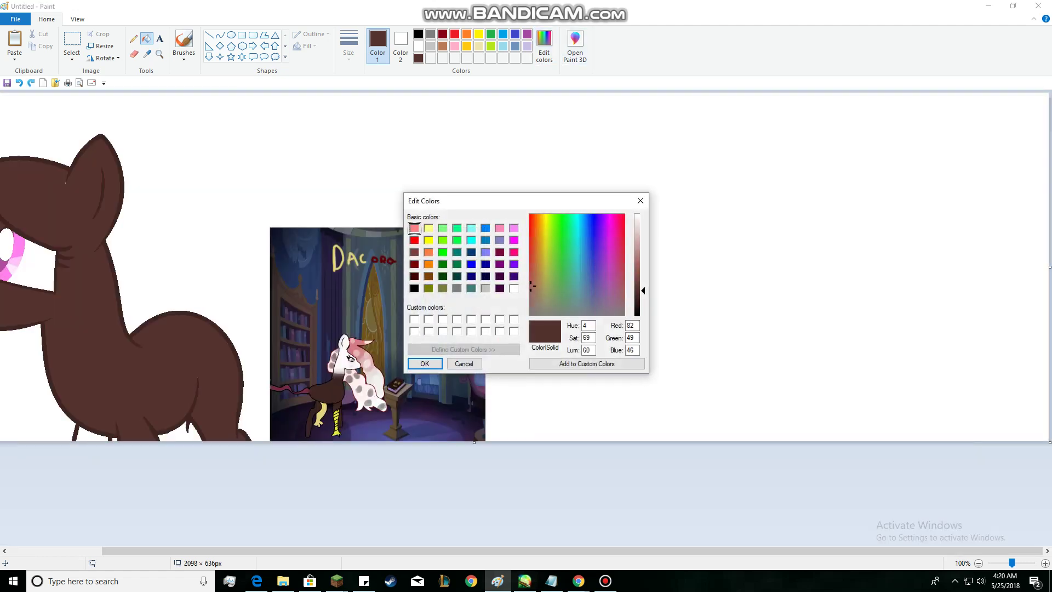
{"action": "left_click", "coordinate": [425, 363]}
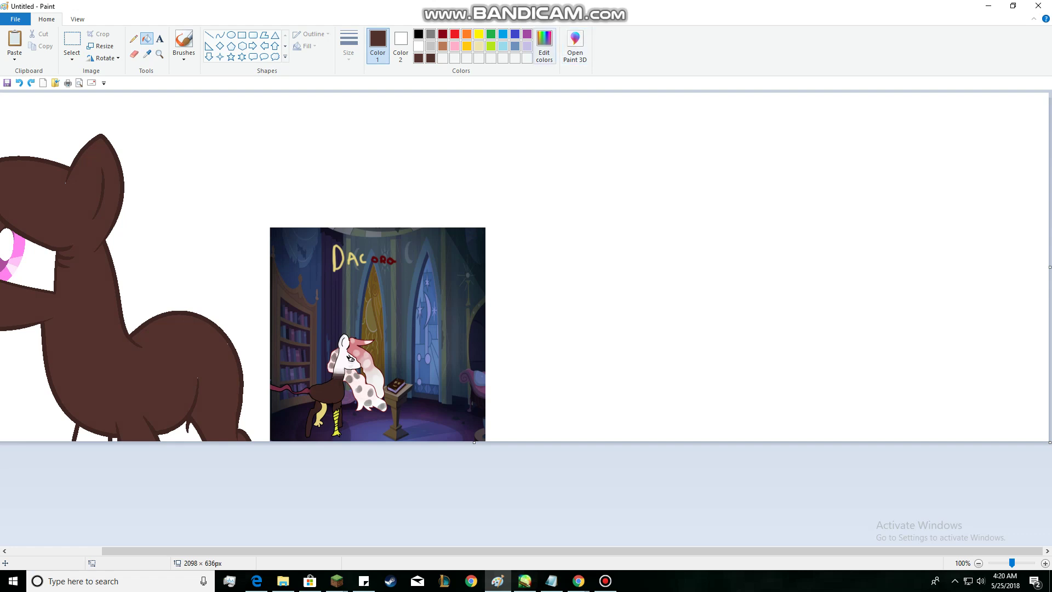
{"action": "left_click", "coordinate": [544, 45]}
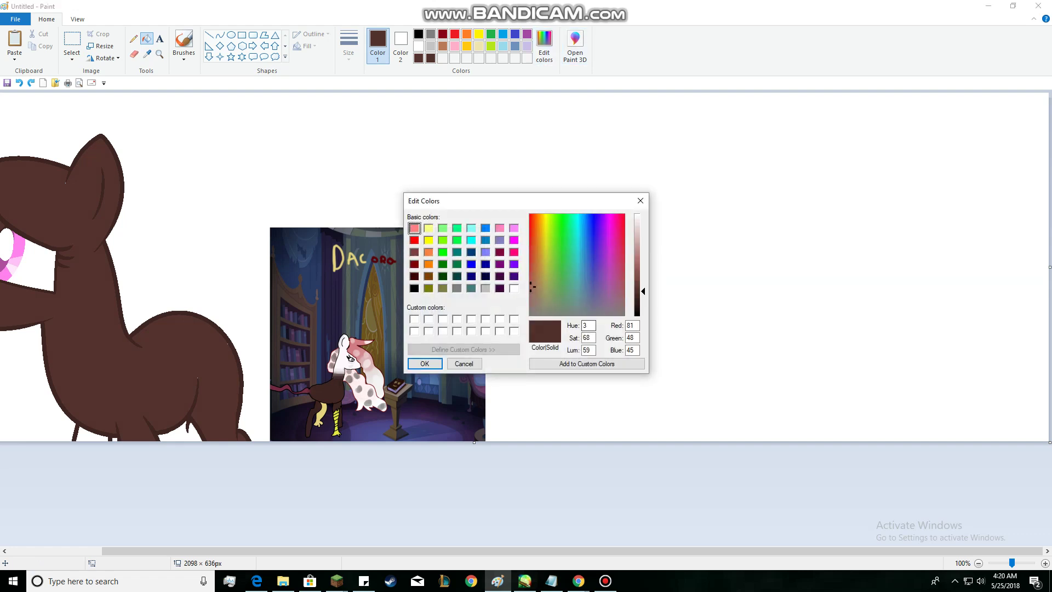
{"action": "left_click", "coordinate": [425, 363]}
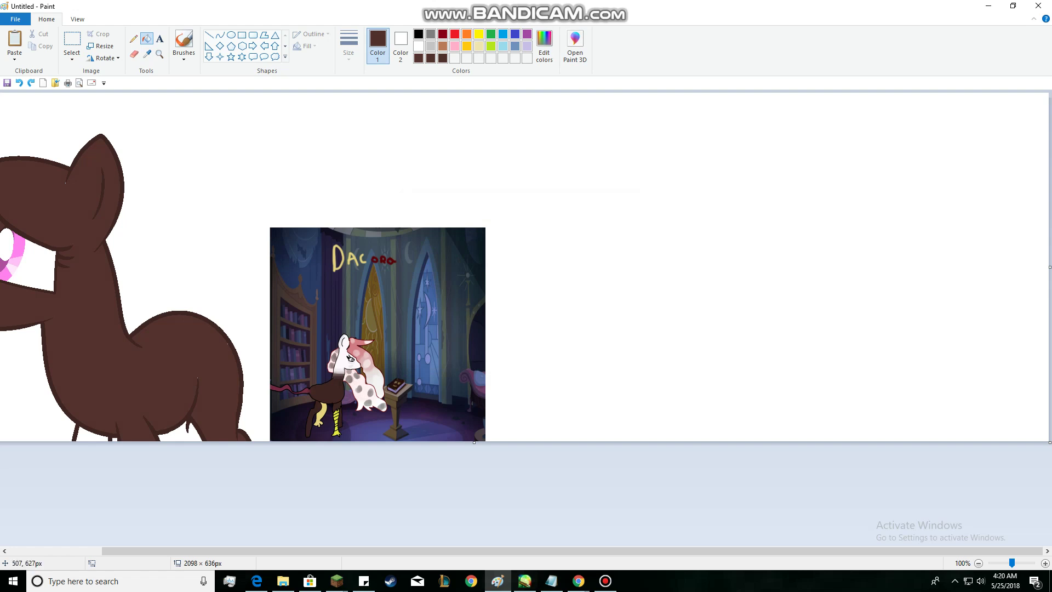
Fill the white leg areas under the belly with the adjusted brown.
{"action": "left_click", "coordinate": [178, 433]}
{"action": "scroll", "coordinate": [192, 427], "scroll_direction": "up", "scroll_amount": 2}
{"action": "scroll", "coordinate": [226, 383], "scroll_direction": "down", "scroll_amount": 5}
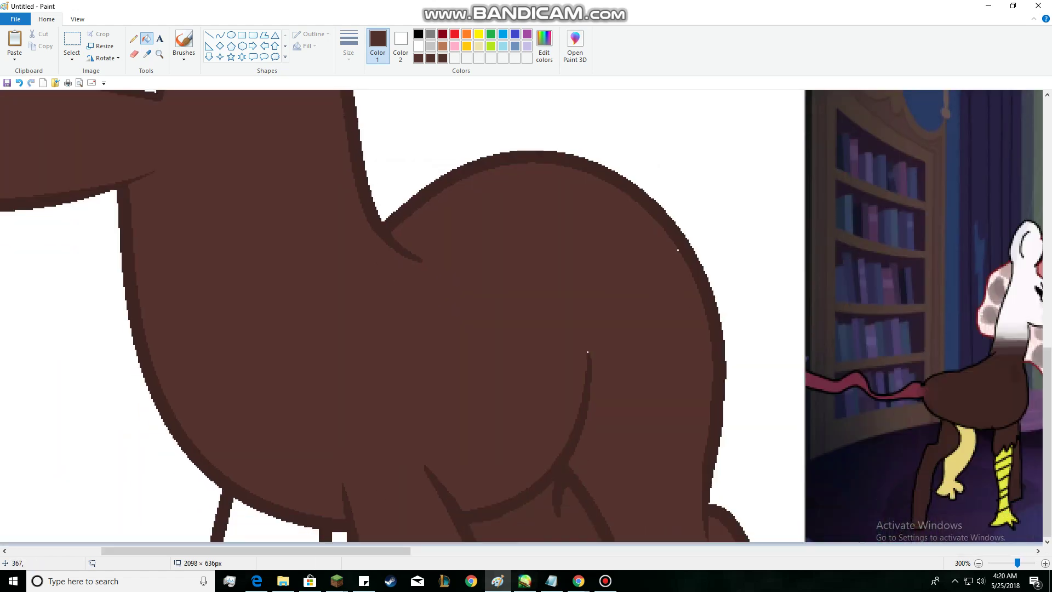
{"action": "scroll", "coordinate": [214, 378], "scroll_direction": "down", "scroll_amount": 1}
{"action": "scroll", "coordinate": [285, 408], "scroll_direction": "down", "scroll_amount": 1}
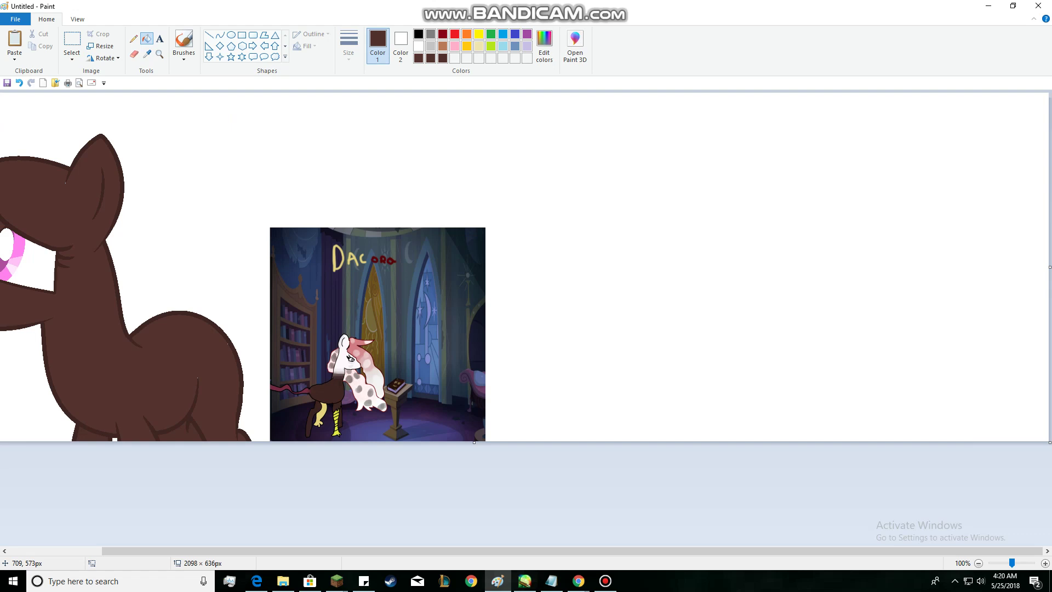
Select the whole reference picture and move it up to the canvas's upper edge, slightly farther from the pony.
{"action": "left_click", "coordinate": [71, 41]}
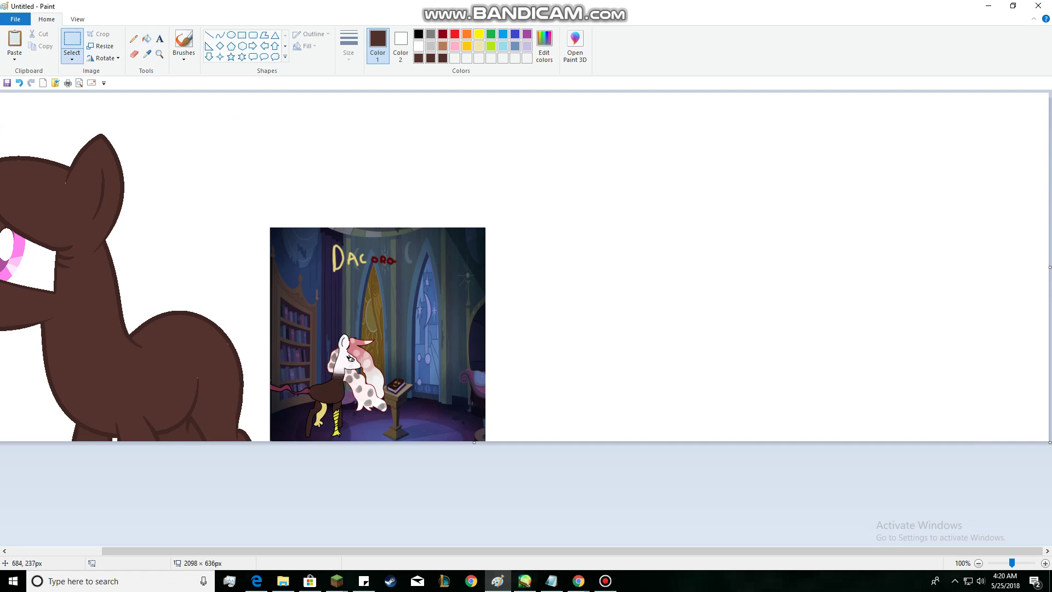
{"action": "left_click_drag", "start_coordinate": [267, 224], "coordinate": [496, 441]}
{"action": "left_click_drag", "start_coordinate": [451, 328], "coordinate": [494, 196]}
{"action": "scroll", "coordinate": [526, 265], "scroll_direction": "left", "scroll_amount": 2}
{"action": "left_click", "coordinate": [708, 332]}
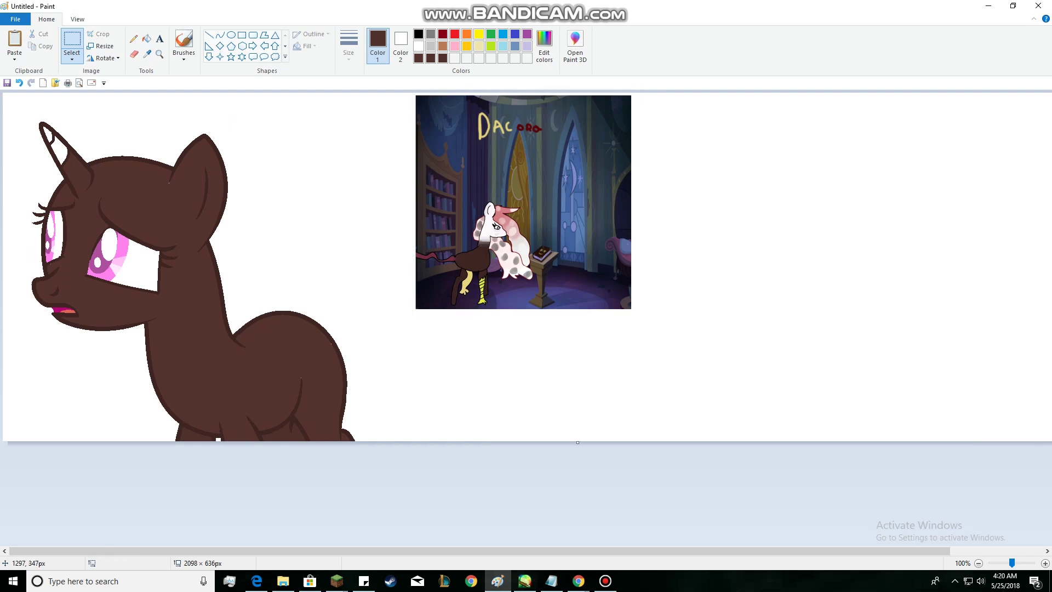
Fill the horn's remaining white segments with the brown body colour.
{"action": "scroll", "coordinate": [332, 333], "scroll_direction": "up", "scroll_amount": 1}
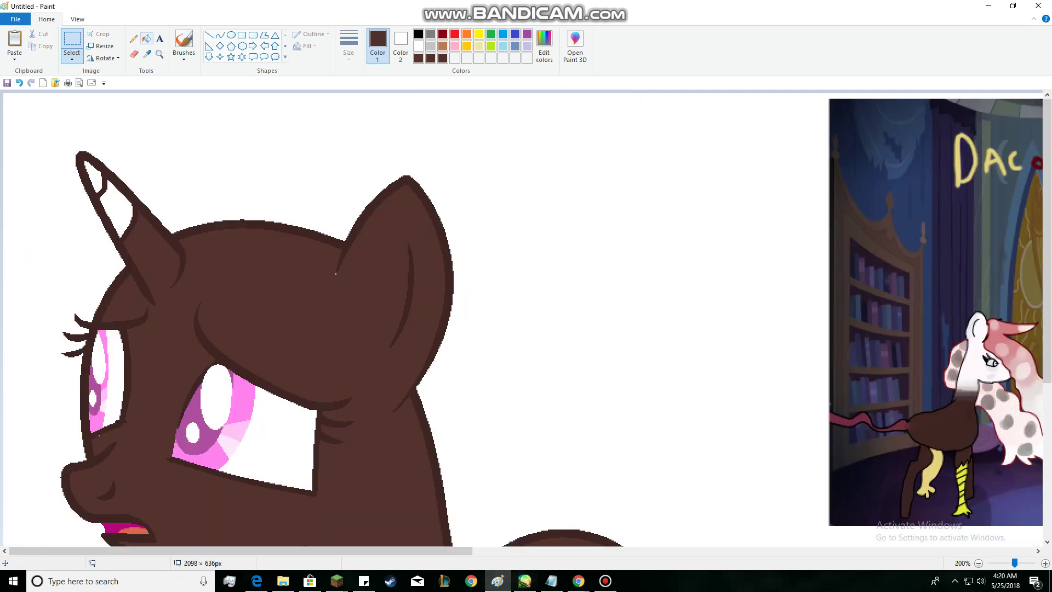
{"action": "left_click", "coordinate": [146, 39]}
{"action": "left_click", "coordinate": [112, 199]}
{"action": "key", "text": "ctrl+z"}
{"action": "key", "text": "ctrl+z"}
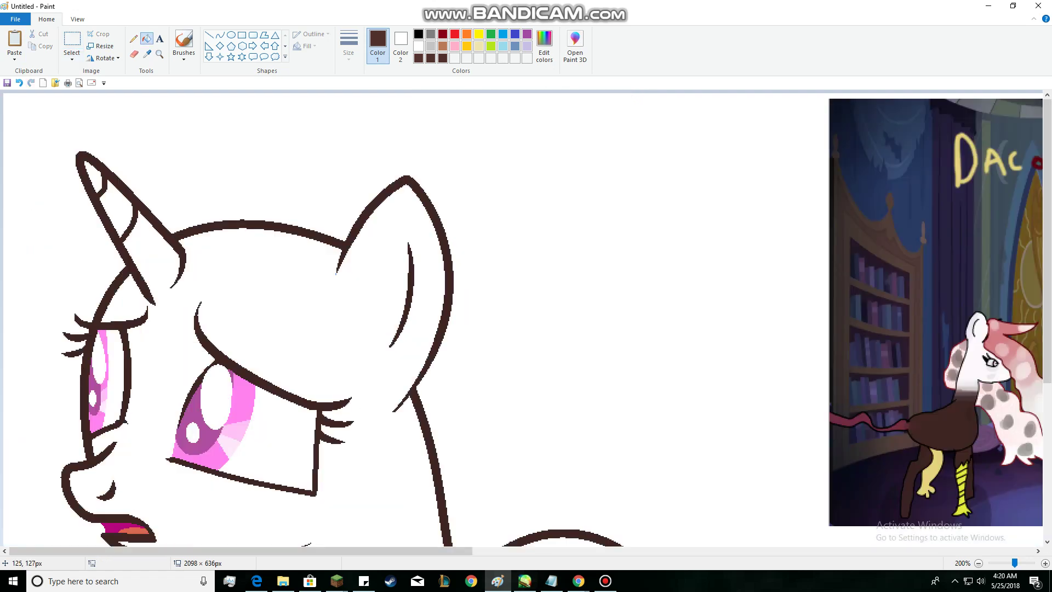
{"action": "key", "text": "ctrl+y"}
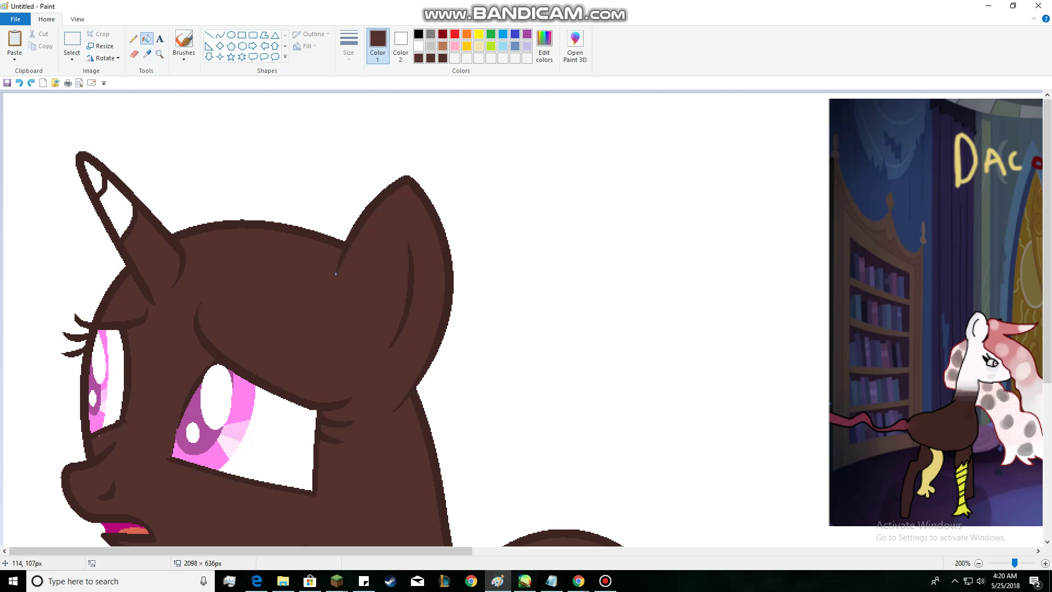
{"action": "left_click", "coordinate": [129, 212]}
{"action": "left_click", "coordinate": [93, 176]}
{"action": "scroll", "coordinate": [292, 140], "scroll_direction": "down", "scroll_amount": 2}
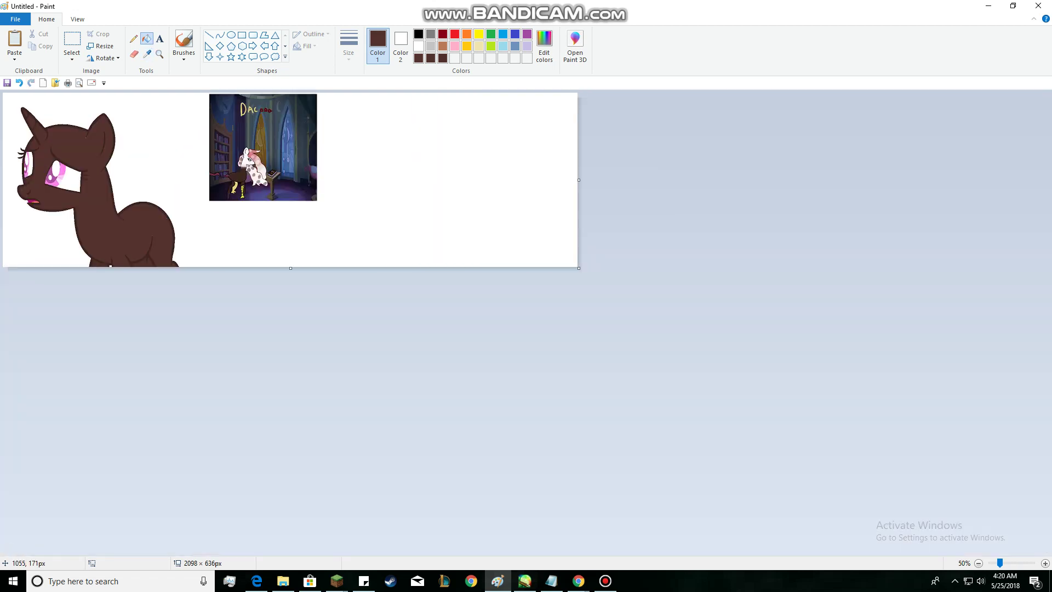
{"action": "scroll", "coordinate": [169, 215], "scroll_direction": "up", "scroll_amount": 1}
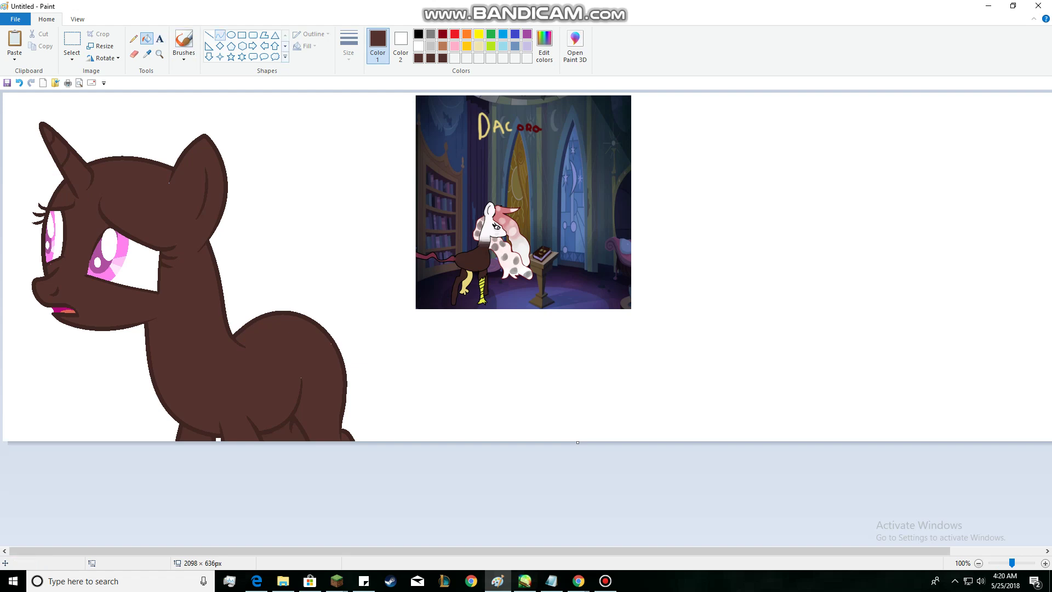
Choose the Curve shape and sample the dark red outline colour from the reference pony's mane.
{"action": "left_click", "coordinate": [220, 35]}
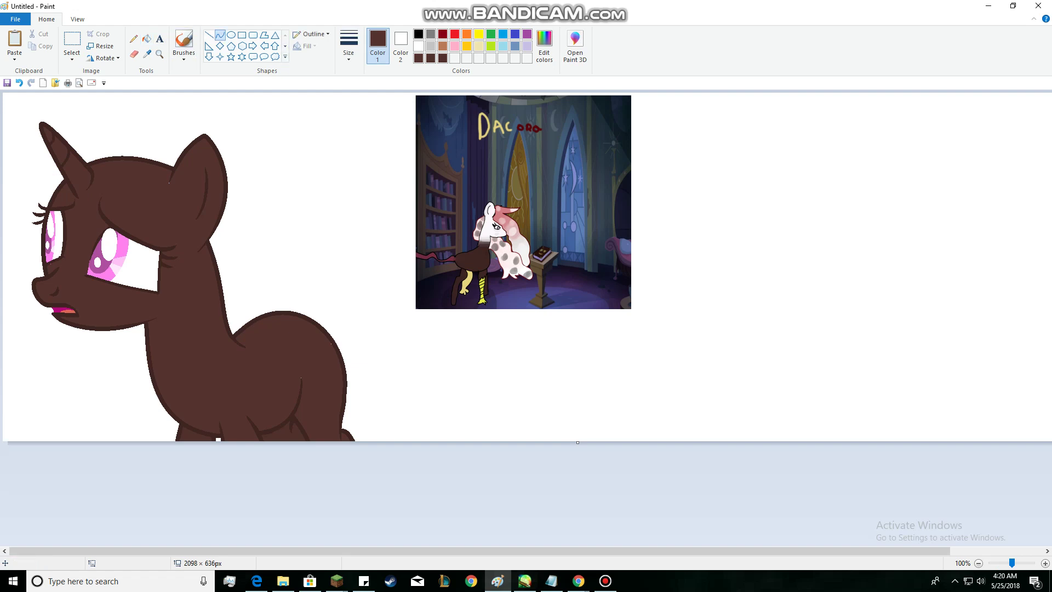
{"action": "left_click", "coordinate": [147, 53]}
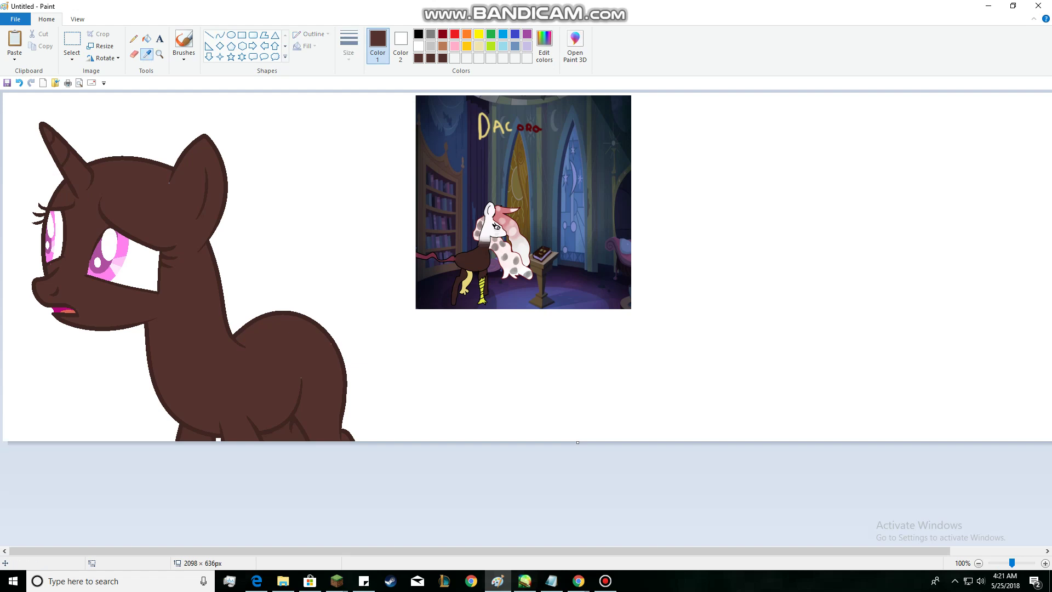
{"action": "scroll", "coordinate": [141, 108], "scroll_direction": "up", "scroll_amount": 3}
{"action": "scroll", "coordinate": [141, 108], "scroll_direction": "down", "scroll_amount": 3}
{"action": "left_click_drag", "start_coordinate": [125, 550], "coordinate": [448, 550]}
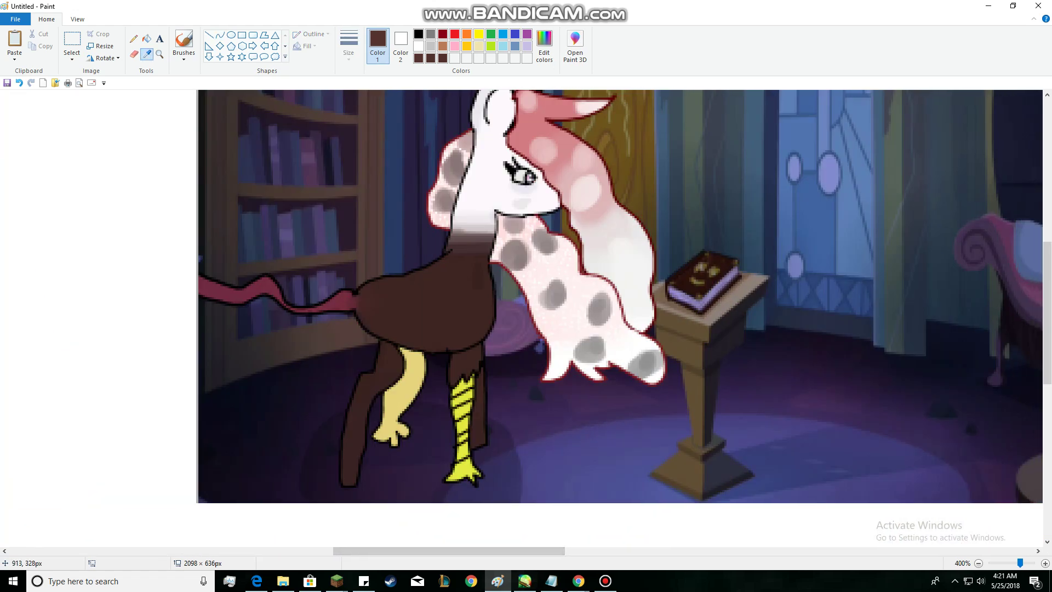
{"action": "left_click", "coordinate": [547, 349]}
{"action": "scroll", "coordinate": [504, 323], "scroll_direction": "left", "scroll_amount": 15}
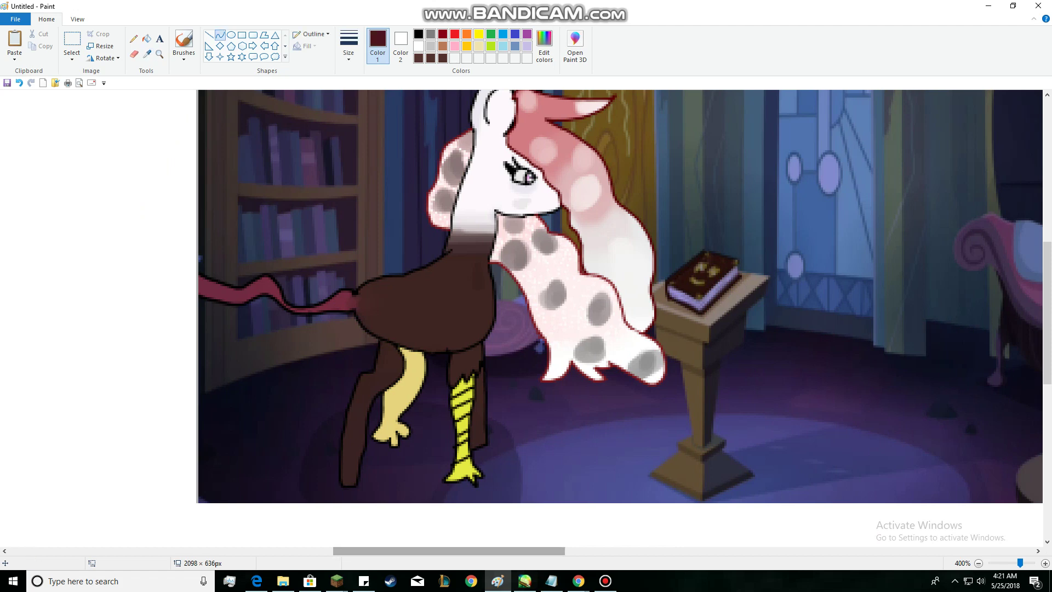
{"action": "scroll", "coordinate": [508, 233], "scroll_direction": "up", "scroll_amount": 2}
{"action": "scroll", "coordinate": [508, 233], "scroll_direction": "down", "scroll_amount": 1}
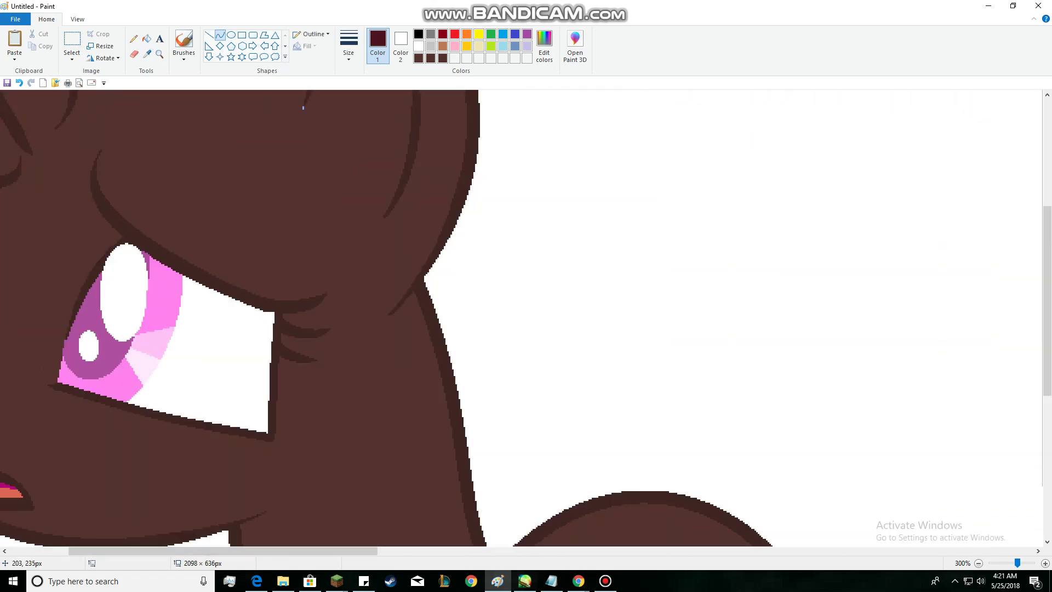
{"action": "scroll", "coordinate": [508, 233], "scroll_direction": "up", "scroll_amount": 3}
{"action": "scroll", "coordinate": [508, 232], "scroll_direction": "down", "scroll_amount": 2}
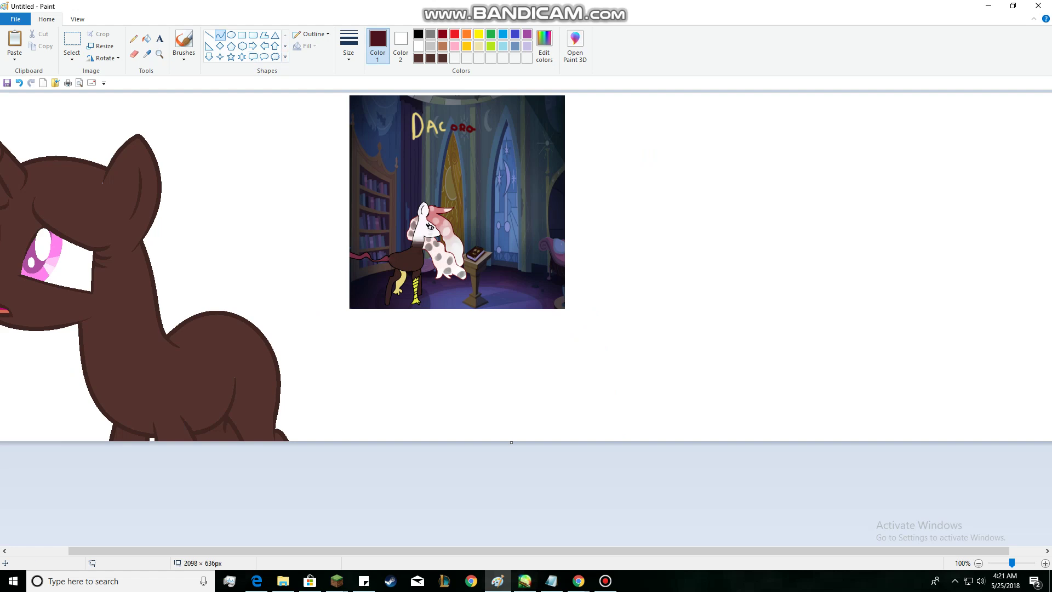
{"action": "scroll", "coordinate": [526, 266], "scroll_direction": "down", "scroll_amount": 3}
{"action": "scroll", "coordinate": [526, 266], "scroll_direction": "up", "scroll_amount": 3}
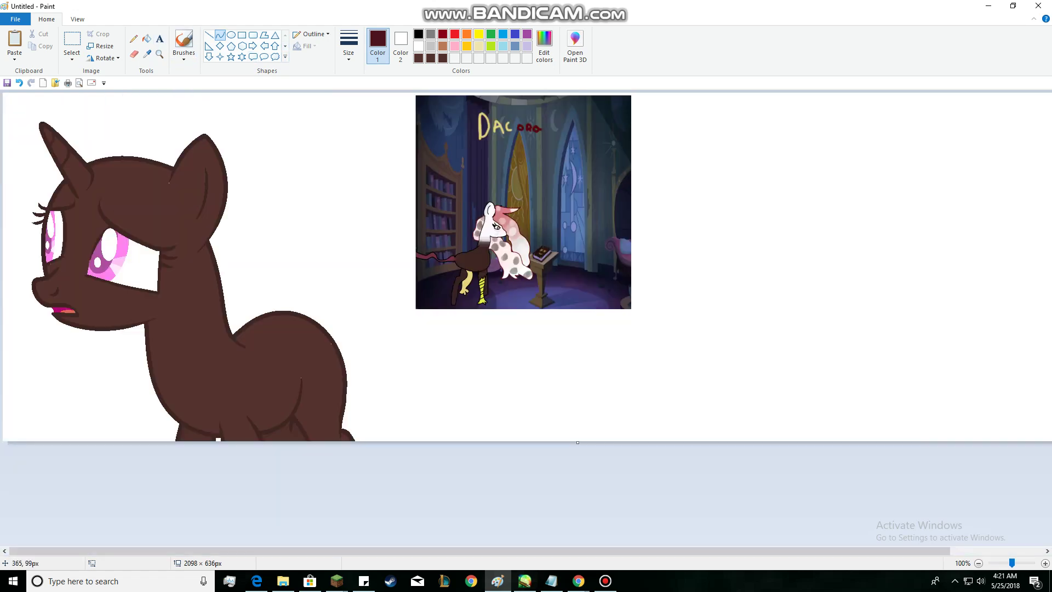
{"action": "mouse_move", "coordinate": [189, 144]}
{"action": "left_mouse_down"}
{"action": "mouse_move", "coordinate": [81, 158]}
{"action": "mouse_move", "coordinate": [77, 384]}
{"action": "left_mouse_up"}
{"action": "mouse_move", "coordinate": [77, 384]}
{"action": "left_mouse_down"}
{"action": "mouse_move", "coordinate": [55, 255]}
{"action": "mouse_move", "coordinate": [1, 188]}
{"action": "left_mouse_up"}
{"action": "key", "text": "ctrl+z"}
Draw a dark red mane tuft above the head: one curve from the ear's front edge to a pointed tip, another curving back down from it.
{"action": "mouse_move", "coordinate": [184, 152]}
{"action": "left_mouse_down"}
{"action": "mouse_move", "coordinate": [144, 119]}
{"action": "mouse_move", "coordinate": [157, 156]}
{"action": "left_mouse_up"}
{"action": "left_click", "coordinate": [148, 133]}
{"action": "left_click", "coordinate": [148, 132]}
{"action": "left_click", "coordinate": [192, 109]}
{"action": "key", "text": "ctrl+z"}
{"action": "mouse_move", "coordinate": [142, 118]}
{"action": "left_mouse_down"}
{"action": "mouse_move", "coordinate": [146, 150]}
{"action": "mouse_move", "coordinate": [157, 154]}
{"action": "mouse_move", "coordinate": [141, 143]}
{"action": "left_mouse_up"}
{"action": "left_click", "coordinate": [120, 137]}
{"action": "scroll", "coordinate": [120, 135], "scroll_direction": "up", "scroll_amount": 2}
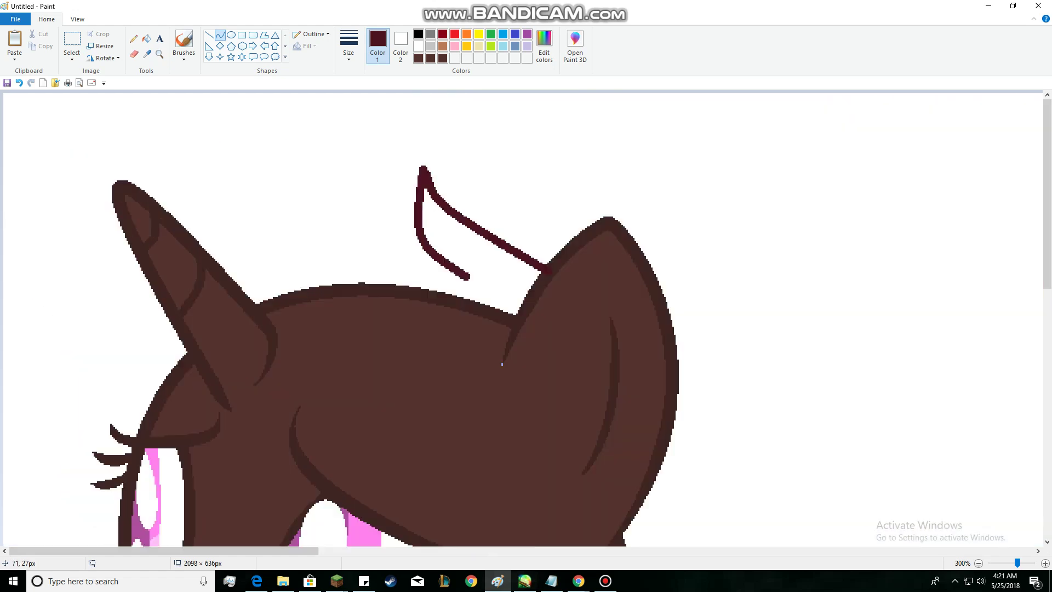
Draw the mane's dark red upper outline: one curve from the tuft across the horn, then a wavy curve out to the canvas edge.
{"action": "scroll", "coordinate": [120, 135], "scroll_direction": "down", "scroll_amount": 2}
{"action": "left_click_drag", "start_coordinate": [419, 129], "coordinate": [104, 245]}
{"action": "left_click_drag", "start_coordinate": [243, 181], "coordinate": [257, 130]}
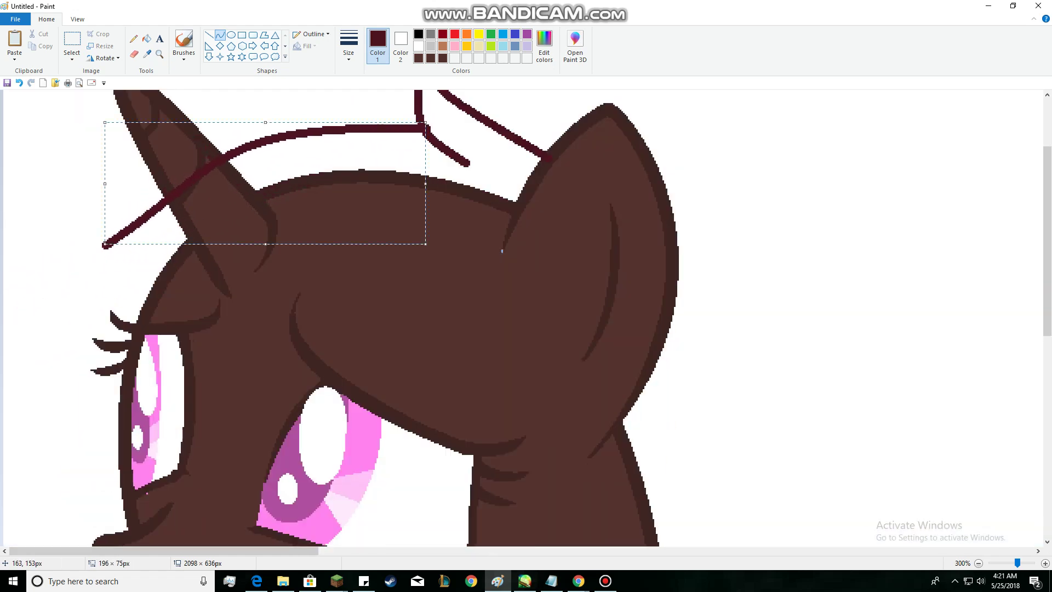
{"action": "left_click", "coordinate": [279, 266]}
{"action": "scroll", "coordinate": [281, 250], "scroll_direction": "down", "scroll_amount": 1}
{"action": "mouse_move", "coordinate": [71, 193]}
{"action": "left_mouse_down"}
{"action": "mouse_move", "coordinate": [3, 162]}
{"action": "mouse_move", "coordinate": [23, 196]}
{"action": "left_mouse_up"}
{"action": "left_click", "coordinate": [38, 176]}
{"action": "left_click", "coordinate": [66, 227]}
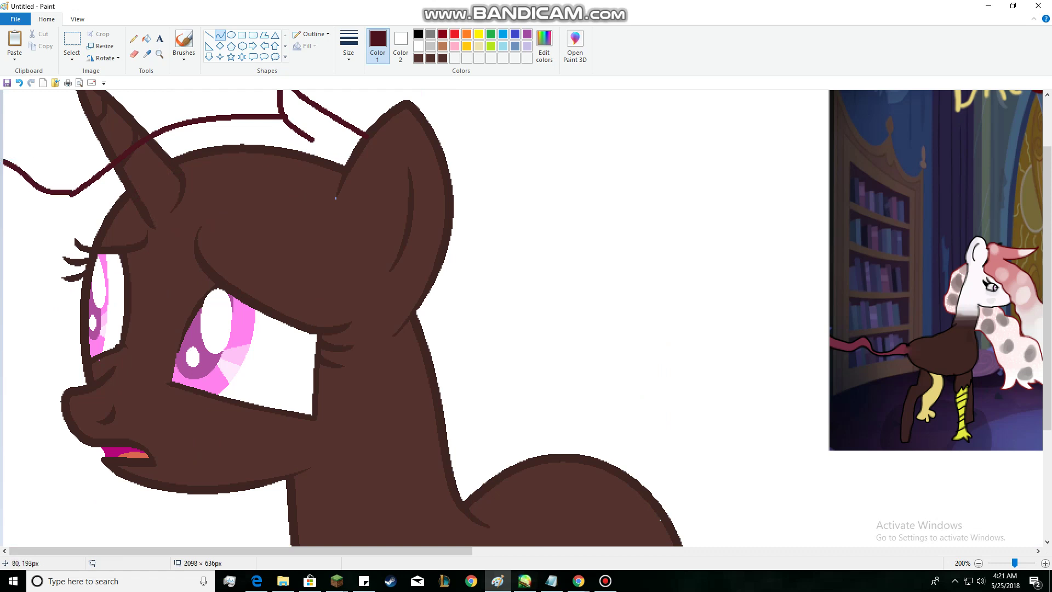
{"action": "scroll", "coordinate": [160, 212], "scroll_direction": "down", "scroll_amount": 1}
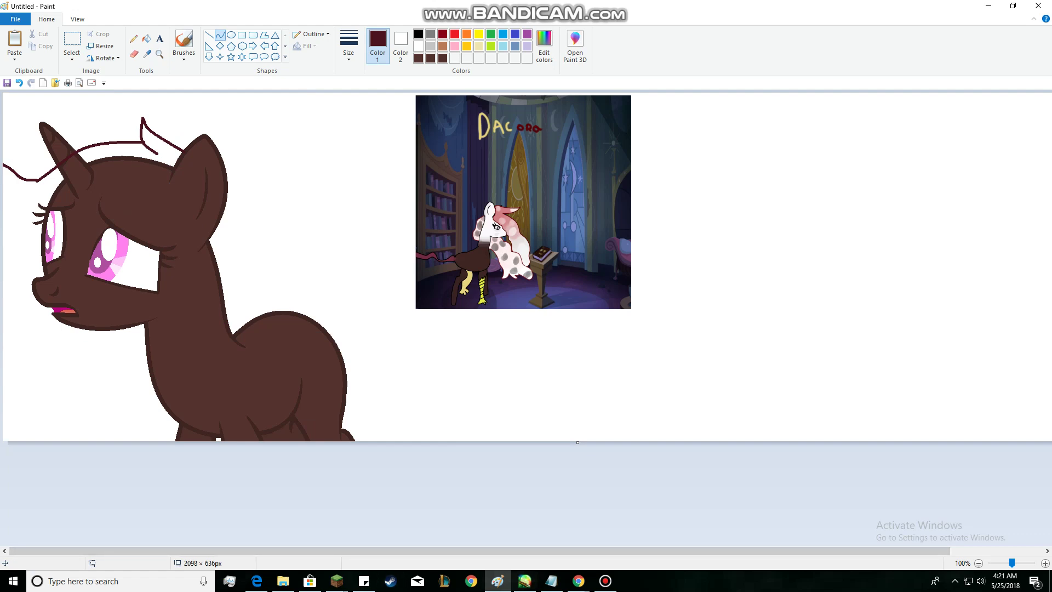
Draw two dark red mane curves from the muzzle: one out to the canvas edge, one up across the face to the forehead.
{"action": "left_click_drag", "start_coordinate": [70, 285], "coordinate": [23, 301]}
{"action": "left_click", "coordinate": [71, 310]}
{"action": "mouse_move", "coordinate": [64, 291]}
{"action": "left_mouse_down"}
{"action": "mouse_move", "coordinate": [102, 205]}
{"action": "mouse_move", "coordinate": [61, 244]}
{"action": "mouse_move", "coordinate": [73, 245]}
{"action": "left_mouse_up"}
{"action": "left_click", "coordinate": [189, 236]}
Draw a dark red curve from the face line's end on the forehead up to the base of the tuft at the ear.
{"action": "scroll", "coordinate": [170, 256], "scroll_direction": "up", "scroll_amount": 2}
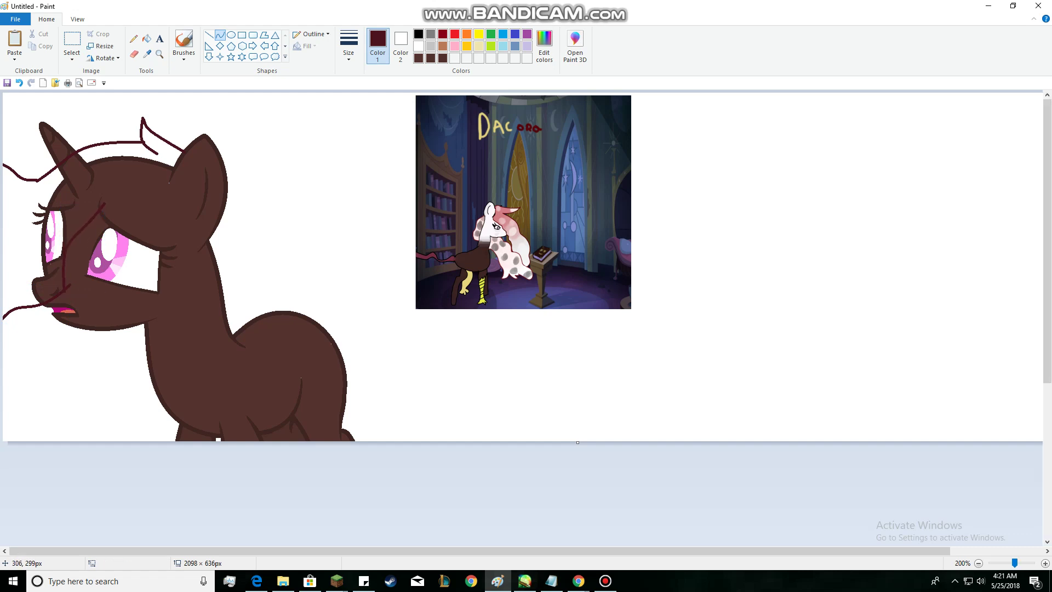
{"action": "mouse_move", "coordinate": [306, 430]}
{"action": "left_mouse_down"}
{"action": "mouse_move", "coordinate": [393, 360]}
{"action": "mouse_move", "coordinate": [307, 426]}
{"action": "mouse_move", "coordinate": [519, 305]}
{"action": "mouse_move", "coordinate": [468, 414]}
{"action": "left_mouse_up"}
{"action": "left_click", "coordinate": [472, 405]}
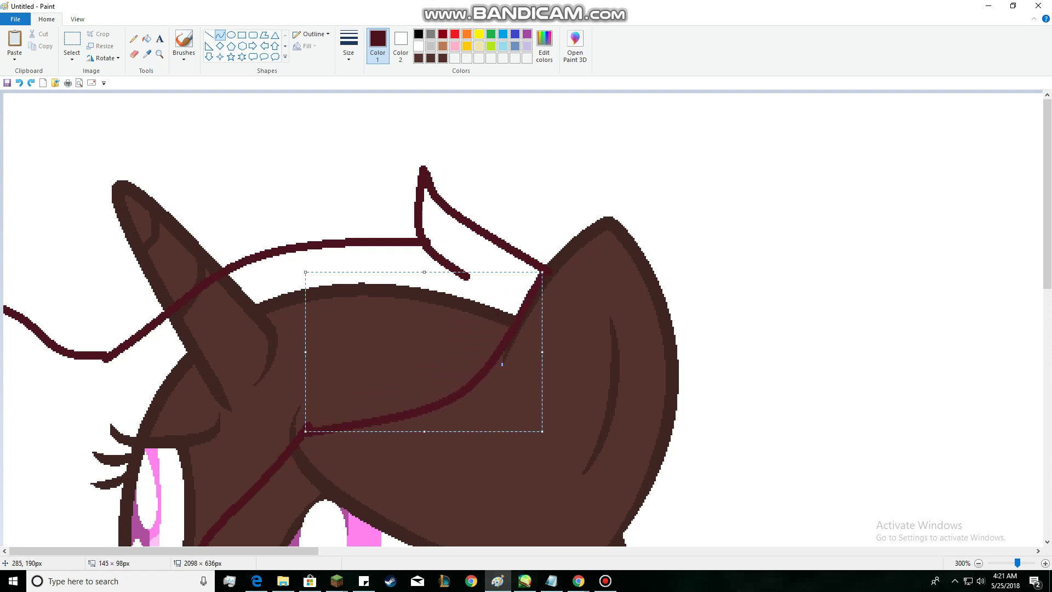
{"action": "left_click", "coordinate": [608, 351]}
Draw a dark red mane curve from the ear's back edge, bulging outward and ending at the back of the neck.
{"action": "scroll", "coordinate": [598, 299], "scroll_direction": "down", "scroll_amount": 1}
{"action": "mouse_move", "coordinate": [454, 256]}
{"action": "left_mouse_down"}
{"action": "mouse_move", "coordinate": [509, 338]}
{"action": "mouse_move", "coordinate": [507, 540]}
{"action": "mouse_move", "coordinate": [451, 538]}
{"action": "left_mouse_up"}
{"action": "left_click_drag", "start_coordinate": [450, 491], "coordinate": [474, 387]}
{"action": "left_click", "coordinate": [681, 407]}
Undo the stray marks and draw a dark red mane curve from the front of the chest down to the canvas's lower edge.
{"action": "scroll", "coordinate": [668, 417], "scroll_direction": "down", "scroll_amount": 3}
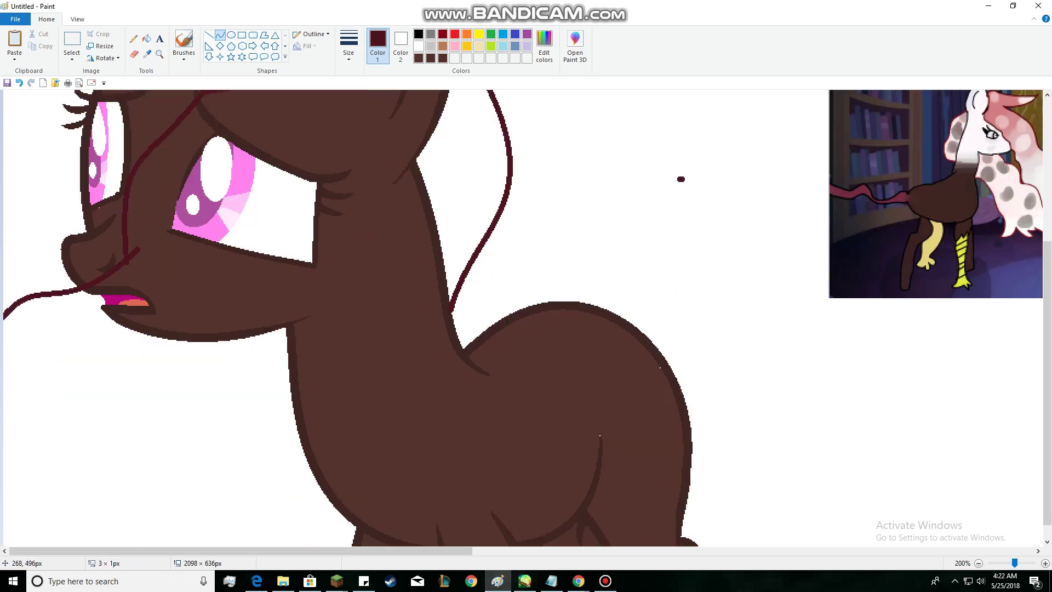
{"action": "left_click_drag", "start_coordinate": [297, 405], "coordinate": [227, 457]}
{"action": "key", "text": "ctrl+z"}
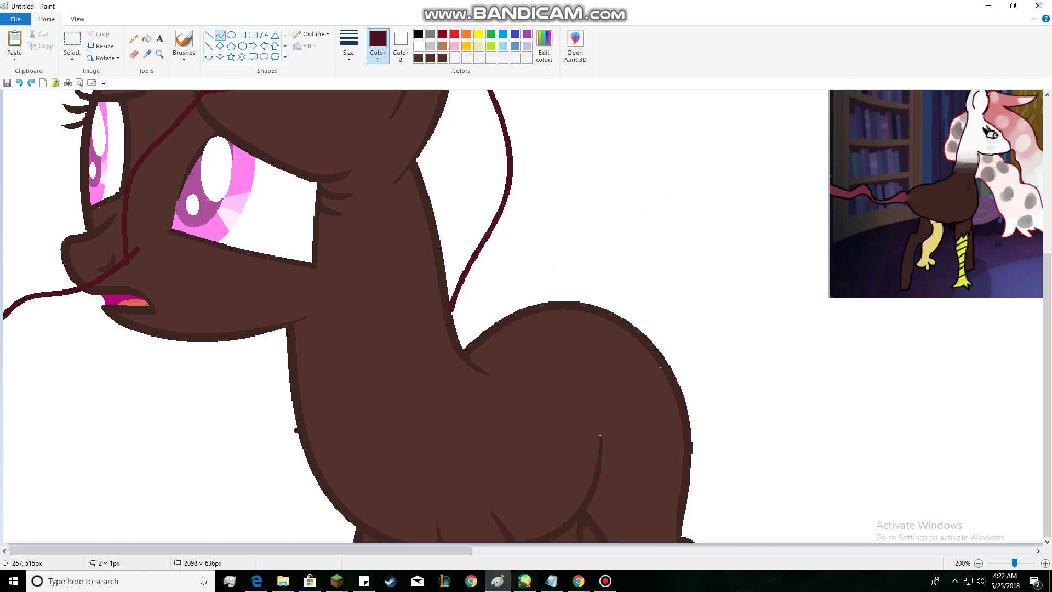
{"action": "scroll", "coordinate": [299, 409], "scroll_direction": "down", "scroll_amount": 1}
{"action": "left_click_drag", "start_coordinate": [299, 409], "coordinate": [315, 515]}
{"action": "left_click", "coordinate": [315, 514]}
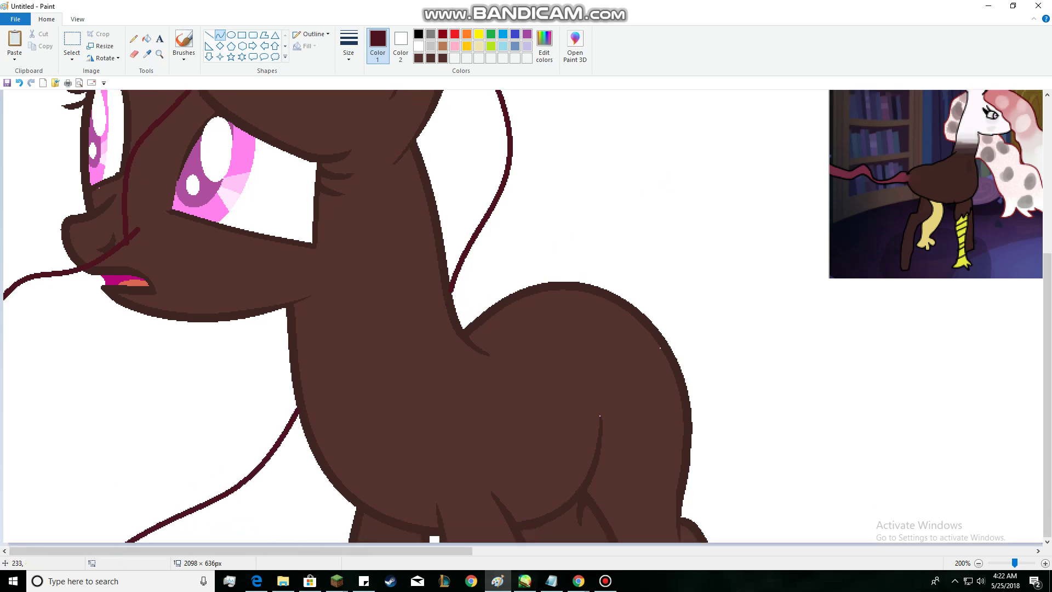
Draw two connected dark red curves from the chin down to a point and out to the canvas's side edge.
{"action": "left_click_drag", "start_coordinate": [236, 319], "coordinate": [59, 455]}
{"action": "left_click_drag", "start_coordinate": [88, 387], "coordinate": [86, 348]}
{"action": "left_click_drag", "start_coordinate": [90, 378], "coordinate": [123, 386]}
{"action": "left_click", "coordinate": [272, 487]}
{"action": "mouse_move", "coordinate": [65, 453]}
{"action": "left_mouse_down"}
{"action": "mouse_move", "coordinate": [4, 427]}
{"action": "mouse_move", "coordinate": [27, 461]}
{"action": "mouse_move", "coordinate": [16, 433]}
{"action": "left_mouse_up"}
{"action": "left_click", "coordinate": [158, 500]}
{"action": "scroll", "coordinate": [133, 451], "scroll_direction": "down", "scroll_amount": 1}
{"action": "scroll", "coordinate": [65, 455], "scroll_direction": "down", "scroll_amount": 1}
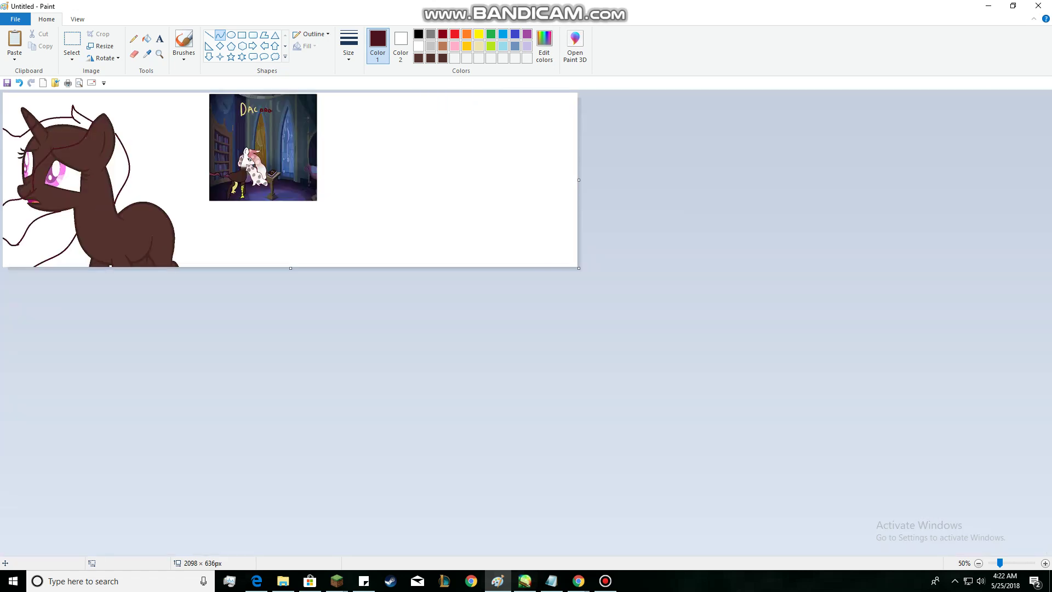
{"action": "scroll", "coordinate": [45, 147], "scroll_direction": "up", "scroll_amount": 2}
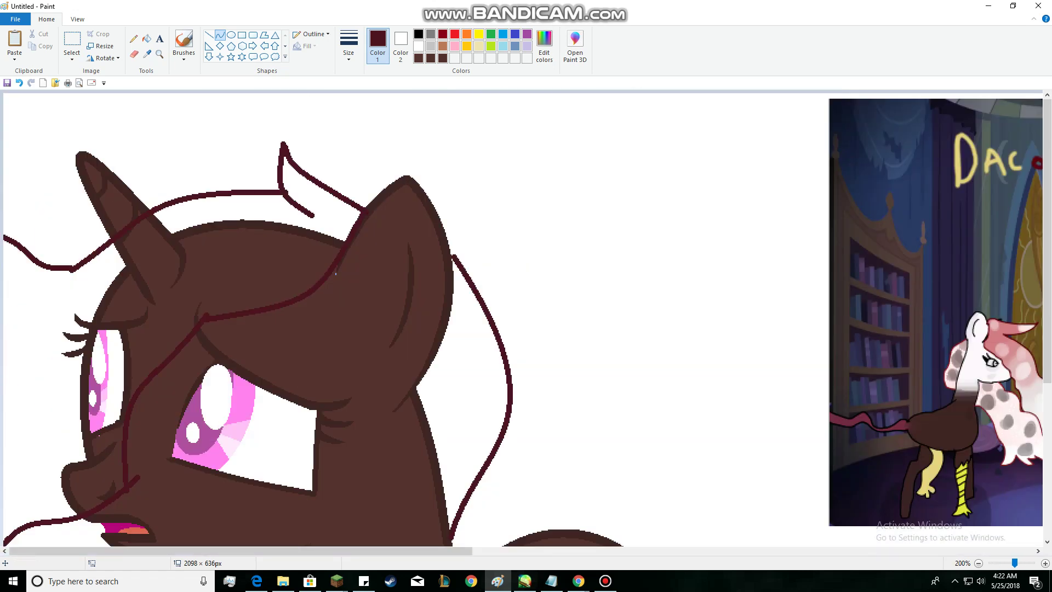
{"action": "left_click", "coordinate": [146, 38]}
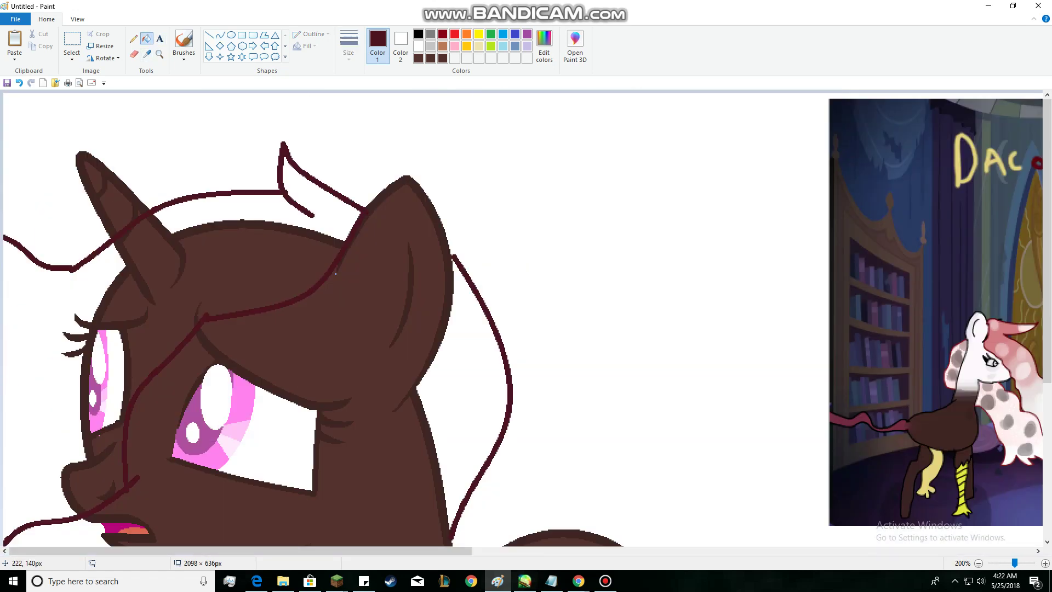
{"action": "right_click", "coordinate": [247, 247]}
{"action": "right_click", "coordinate": [244, 227]}
{"action": "right_click", "coordinate": [133, 277]}
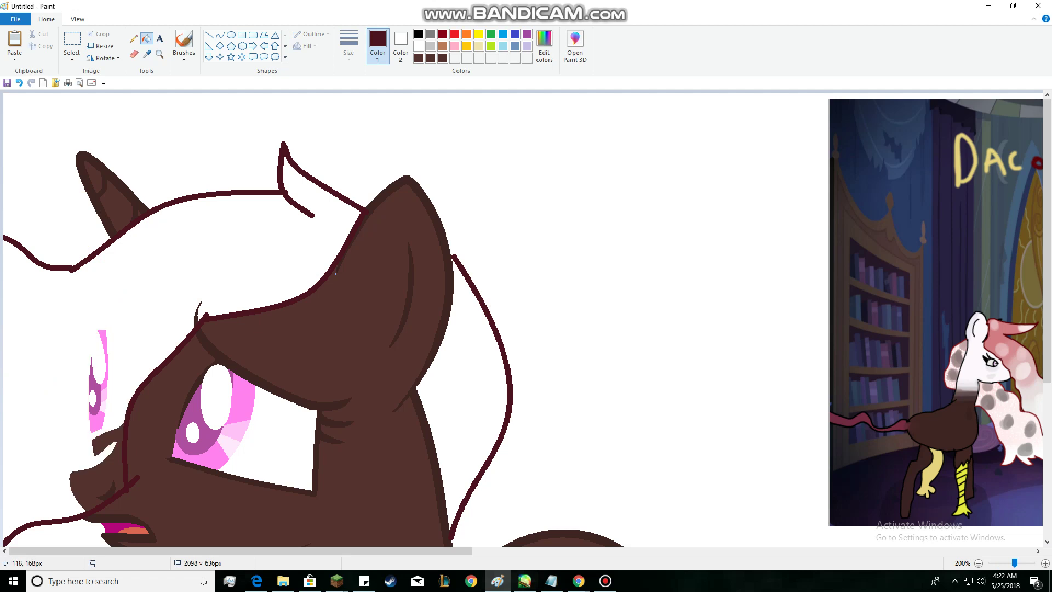
{"action": "right_click", "coordinate": [106, 378]}
{"action": "right_click", "coordinate": [98, 405]}
{"action": "right_click", "coordinate": [96, 422]}
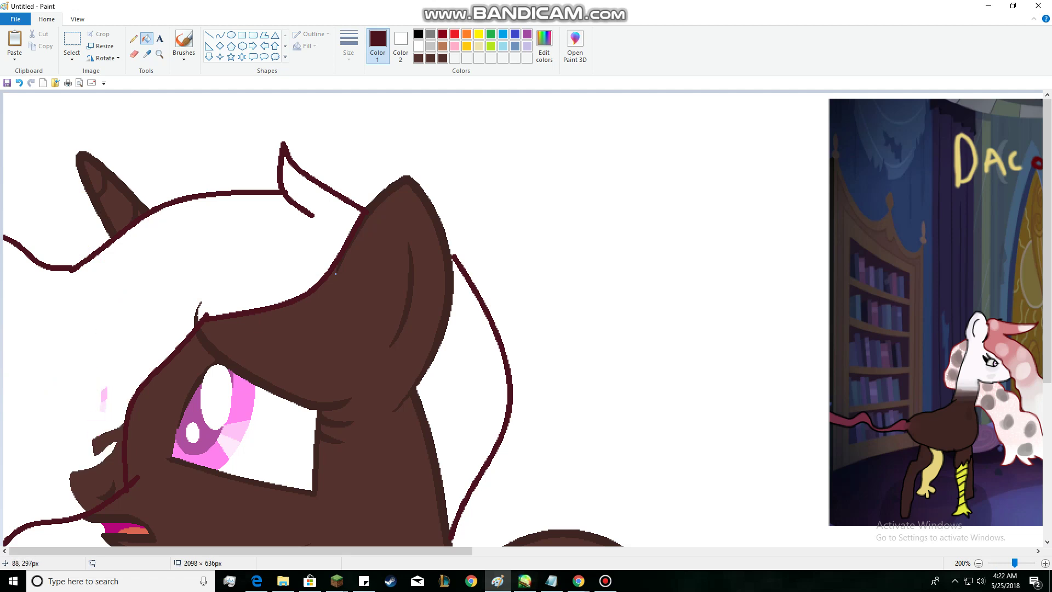
{"action": "right_click", "coordinate": [105, 393]}
{"action": "right_click", "coordinate": [104, 404]}
{"action": "key", "text": "ctrl+z"}
{"action": "key", "text": "ctrl+z"}
{"action": "key", "text": "ctrl+z"}
{"action": "key", "text": "ctrl+z"}
{"action": "key", "text": "ctrl+z"}
{"action": "key", "text": "ctrl+z"}
{"action": "key", "text": "ctrl+z"}
{"action": "key", "text": "ctrl+z"}
{"action": "key", "text": "ctrl+z"}
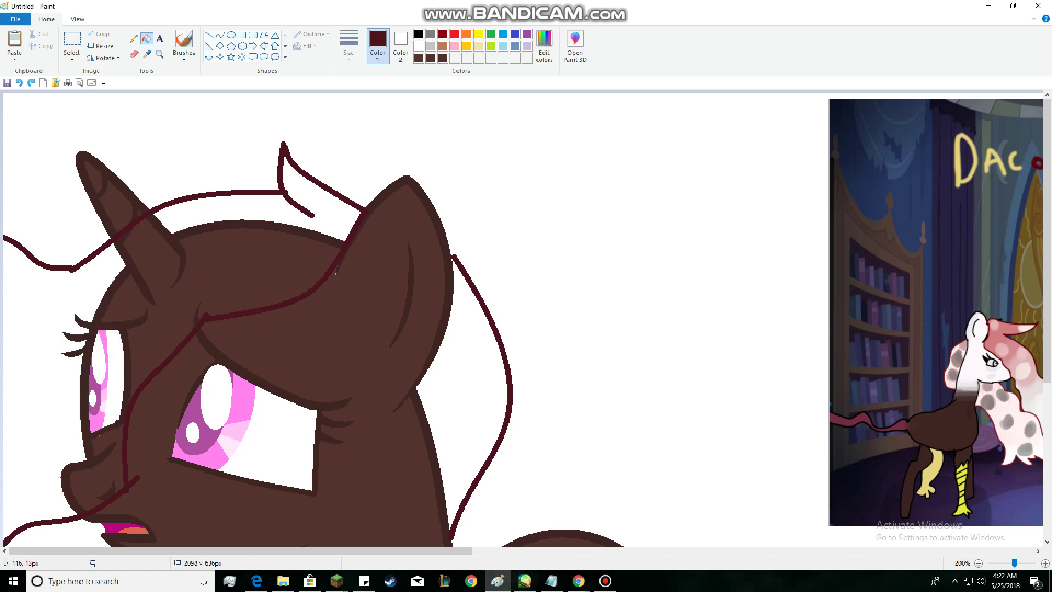
Erase gaps in the head outline on both sides of the horn and below its base to separate the horn from the forehead.
{"action": "left_click", "coordinate": [133, 53]}
{"action": "scroll", "coordinate": [137, 301], "scroll_direction": "up", "scroll_amount": 2, "text": "ctrl"}
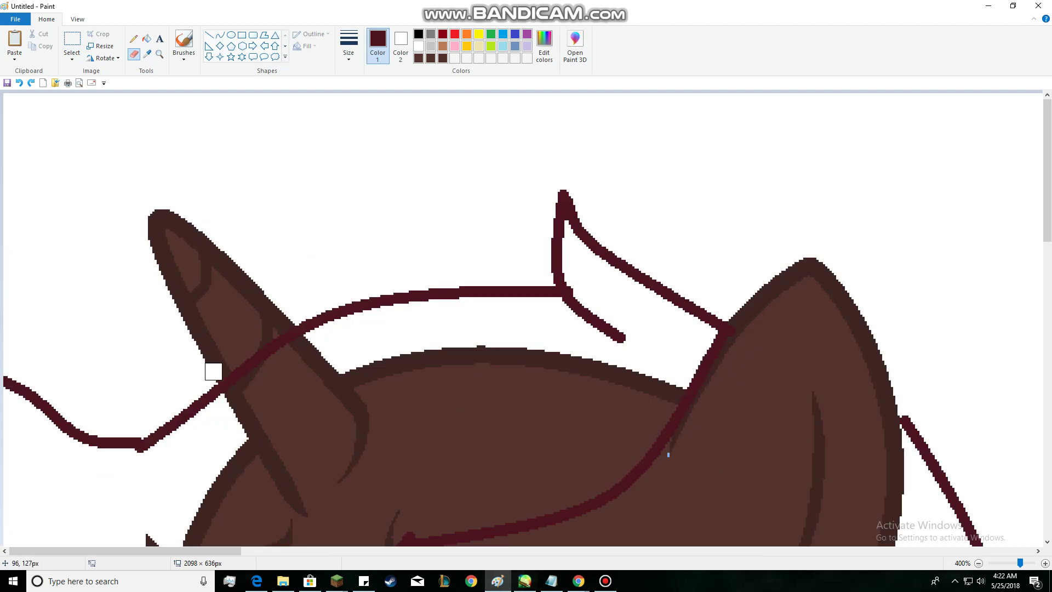
{"action": "scroll", "coordinate": [214, 356], "scroll_direction": "down", "scroll_amount": 5}
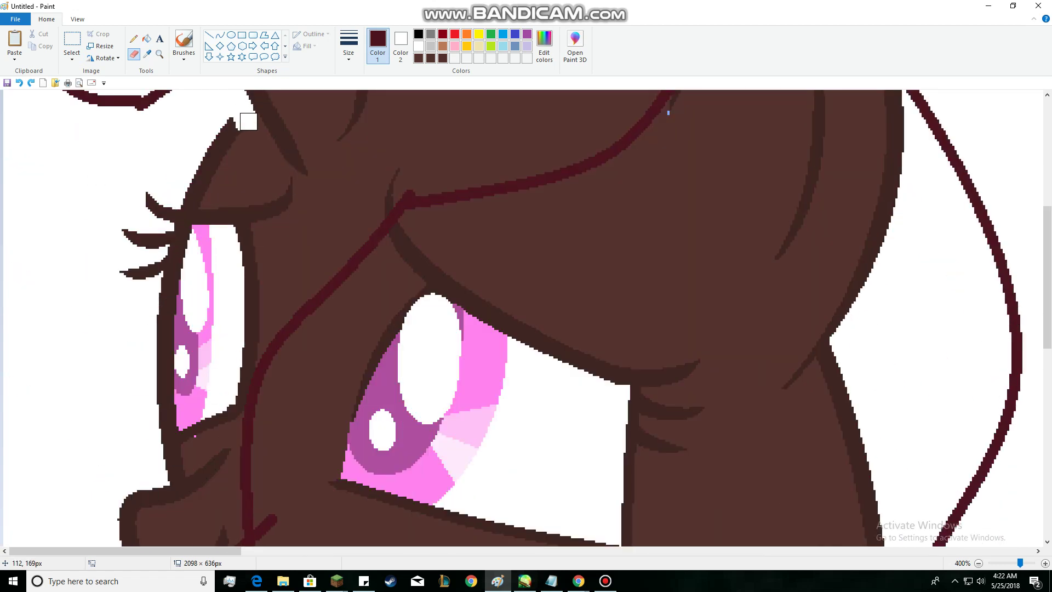
{"action": "scroll", "coordinate": [275, 185], "scroll_direction": "up", "scroll_amount": 4}
{"action": "scroll", "coordinate": [275, 185], "scroll_direction": "up", "scroll_amount": 2}
{"action": "mouse_move", "coordinate": [350, 368]}
{"action": "left_mouse_down"}
{"action": "mouse_move", "coordinate": [343, 364]}
{"action": "mouse_move", "coordinate": [371, 390]}
{"action": "left_mouse_up"}
{"action": "scroll", "coordinate": [371, 389], "scroll_direction": "down", "scroll_amount": 4}
{"action": "mouse_move", "coordinate": [324, 288]}
{"action": "left_mouse_down"}
{"action": "mouse_move", "coordinate": [312, 284]}
{"action": "mouse_move", "coordinate": [341, 258]}
{"action": "left_mouse_up"}
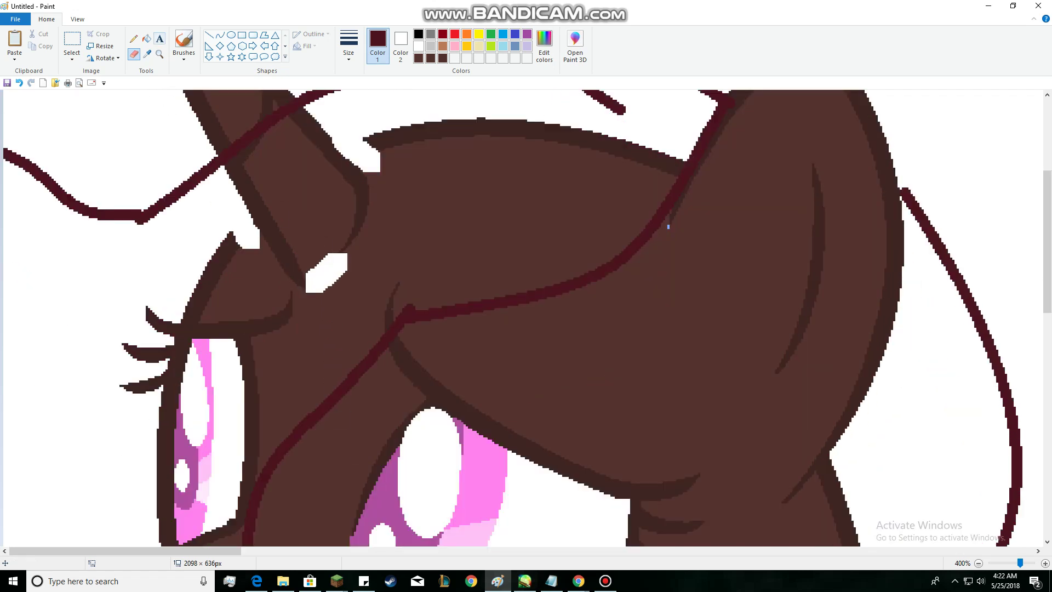
Fill the forehead inside the mane, the head's upper outline and the far eye's outline with white.
{"action": "left_click", "coordinate": [160, 38]}
{"action": "left_click", "coordinate": [146, 39]}
{"action": "right_click", "coordinate": [494, 219]}
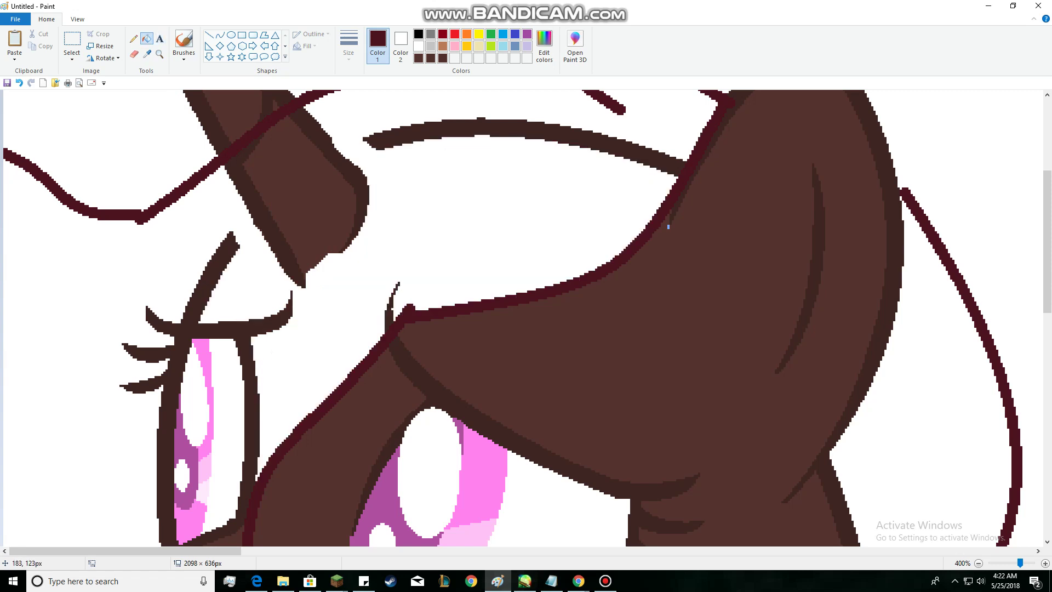
{"action": "right_click", "coordinate": [399, 133]}
{"action": "right_click", "coordinate": [216, 268]}
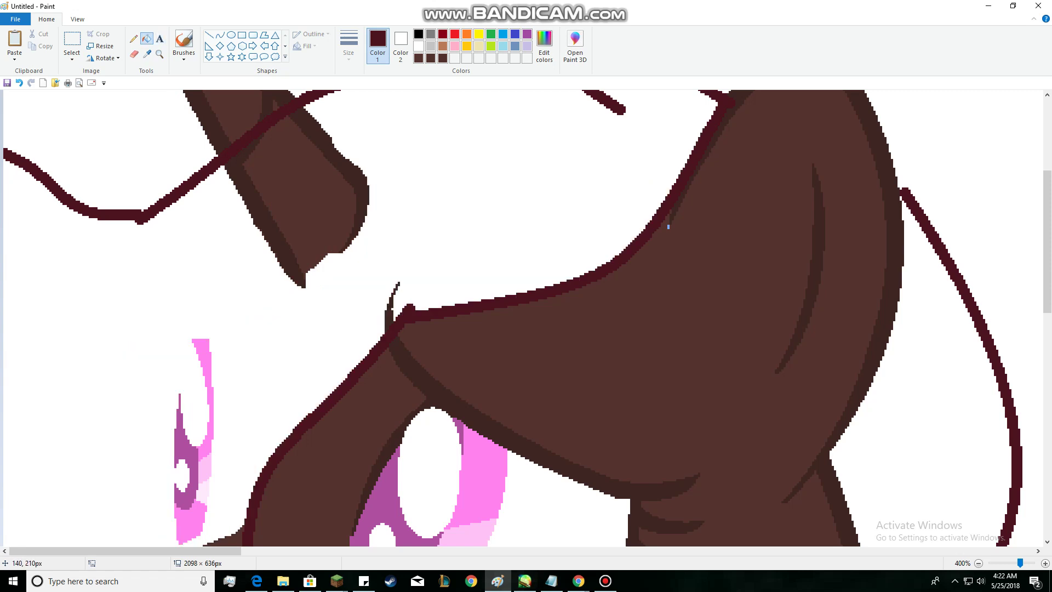
Fill the far eye's purple and pink iris segments with white.
{"action": "right_click", "coordinate": [204, 372]}
{"action": "right_click", "coordinate": [193, 485]}
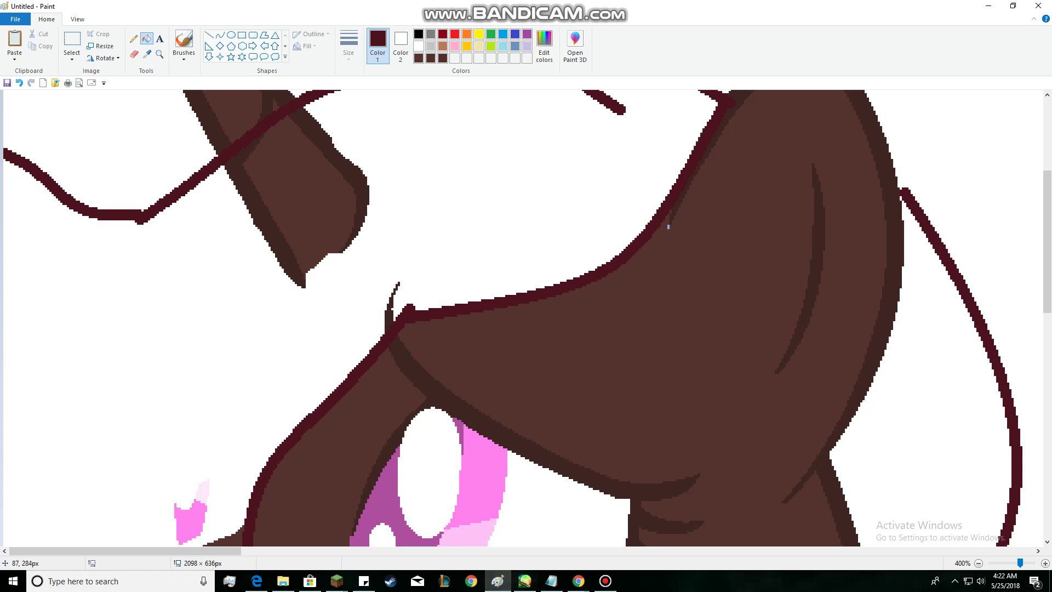
{"action": "right_click", "coordinate": [201, 515]}
{"action": "right_click", "coordinate": [202, 491]}
Fill the muzzle area in front of the mane line and the stray brow line stub at the forehead with white.
{"action": "scroll", "coordinate": [202, 491], "scroll_direction": "down", "scroll_amount": 2}
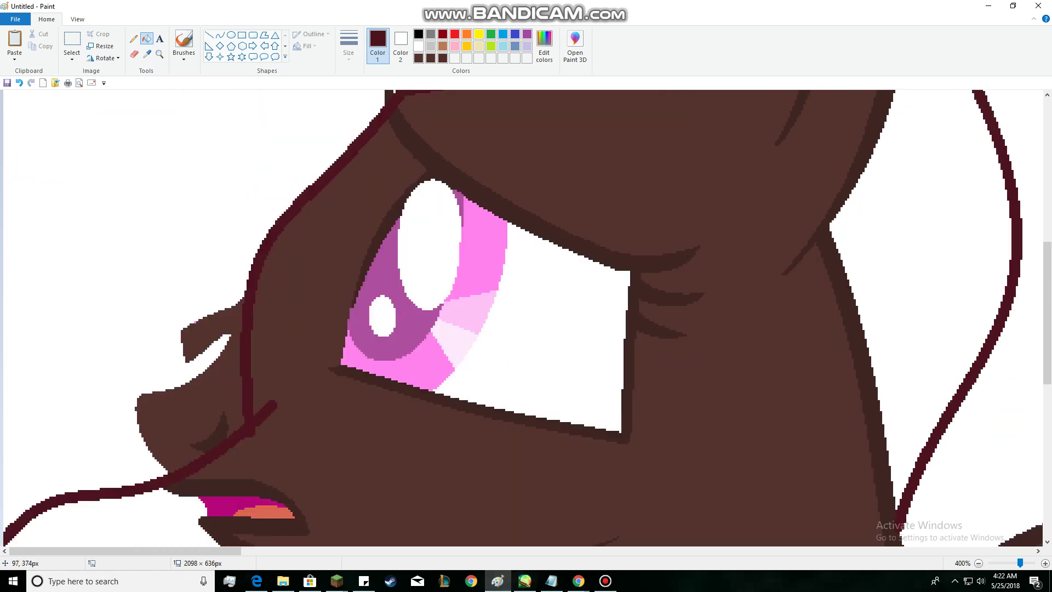
{"action": "right_click", "coordinate": [202, 438]}
{"action": "right_click", "coordinate": [215, 430]}
{"action": "scroll", "coordinate": [211, 436], "scroll_direction": "up", "scroll_amount": 10}
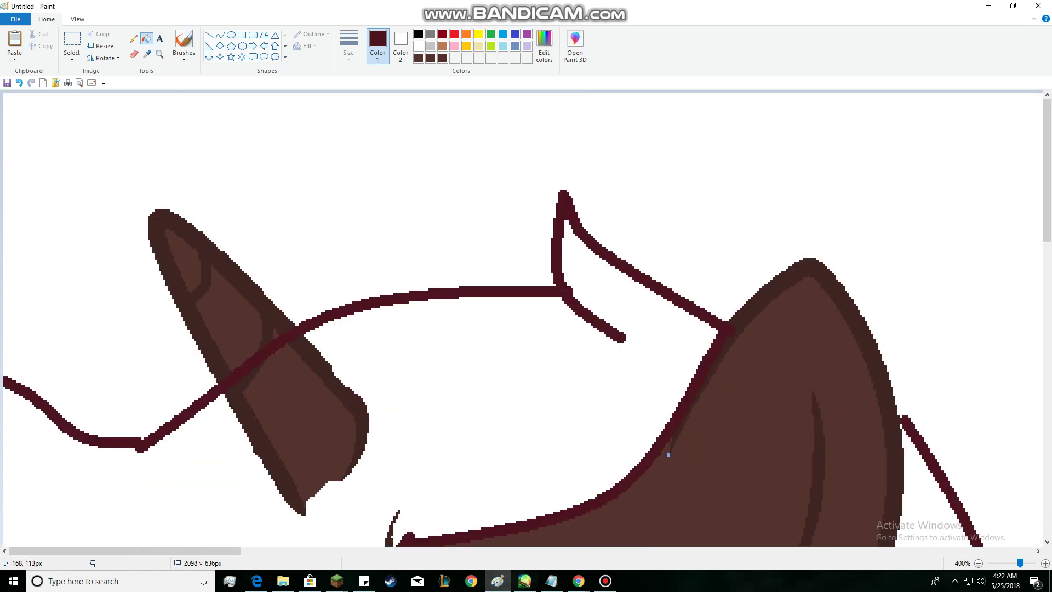
{"action": "scroll", "coordinate": [570, 329], "scroll_direction": "down", "scroll_amount": 5}
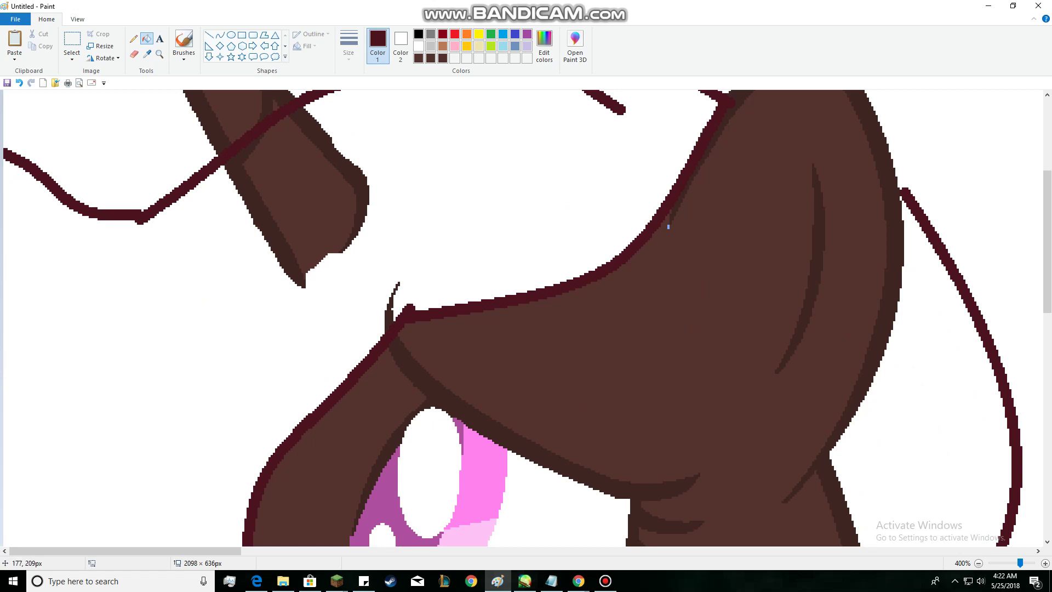
{"action": "right_click", "coordinate": [389, 308]}
Sample the horn's dark outline colour and pencil the horn's front edge and lower stripe over the crossing mane line.
{"action": "left_click", "coordinate": [147, 54]}
{"action": "left_click", "coordinate": [220, 148]}
{"action": "scroll", "coordinate": [250, 195], "scroll_direction": "up", "scroll_amount": 2}
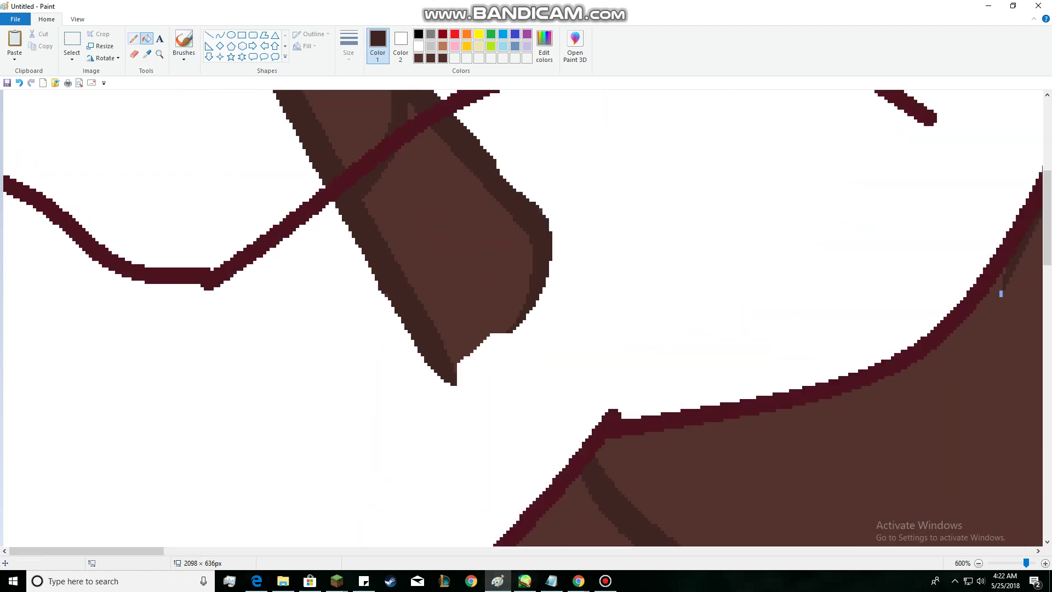
{"action": "left_click", "coordinate": [133, 38]}
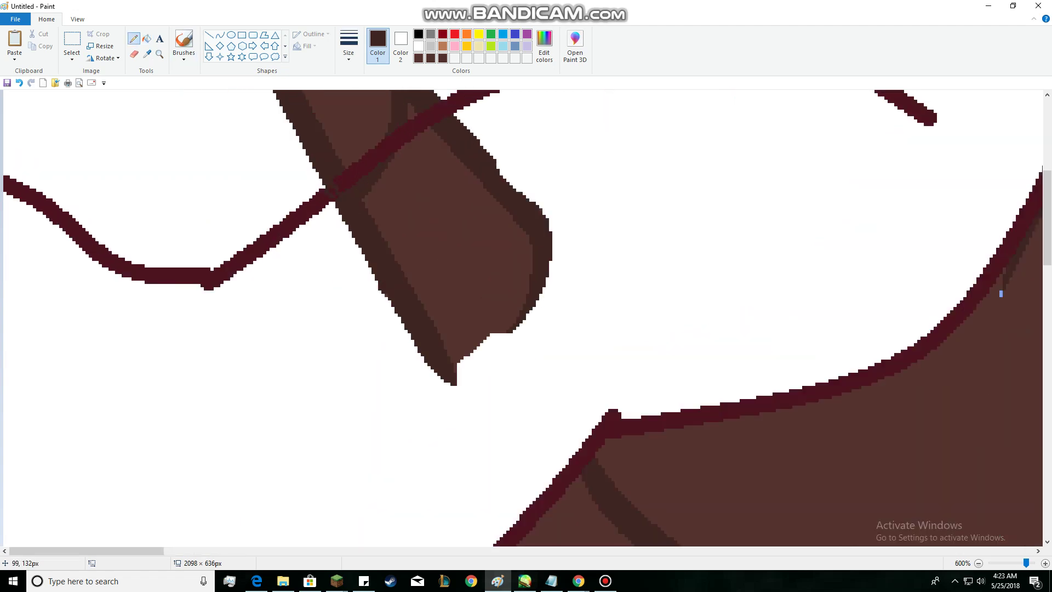
{"action": "key", "text": "ctrl+z"}
{"action": "key", "text": "ctrl+y"}
{"action": "scroll", "coordinate": [344, 199], "scroll_direction": "up", "scroll_amount": 2}
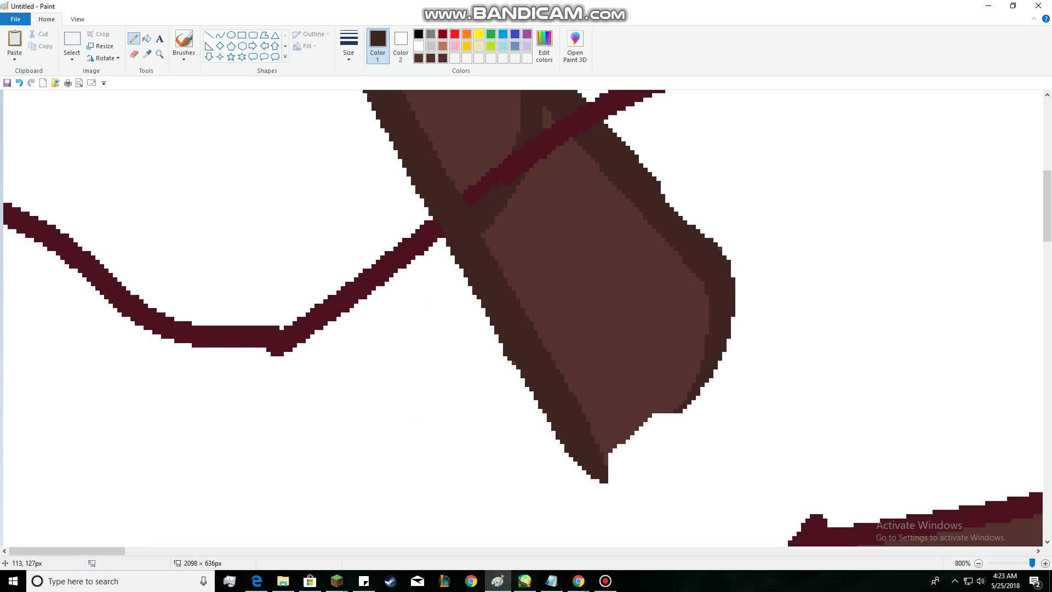
{"action": "scroll", "coordinate": [523, 318], "scroll_direction": "up", "scroll_amount": 4}
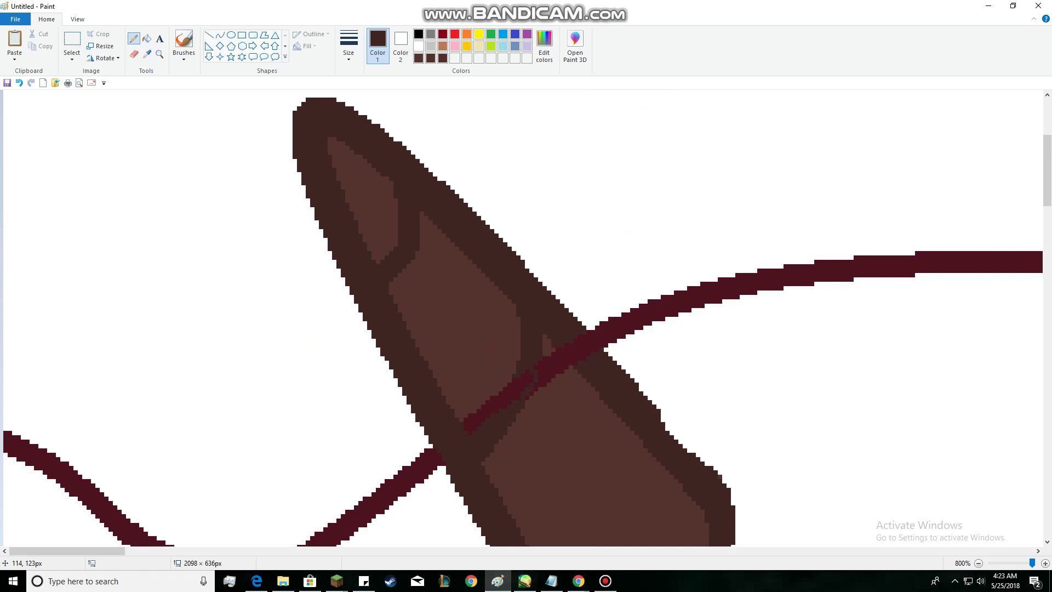
{"action": "left_click_drag", "start_coordinate": [514, 376], "coordinate": [517, 364]}
Sample the horn's brown and fill the dark red piece inside the horn's middle segment with it.
{"action": "left_click", "coordinate": [147, 53]}
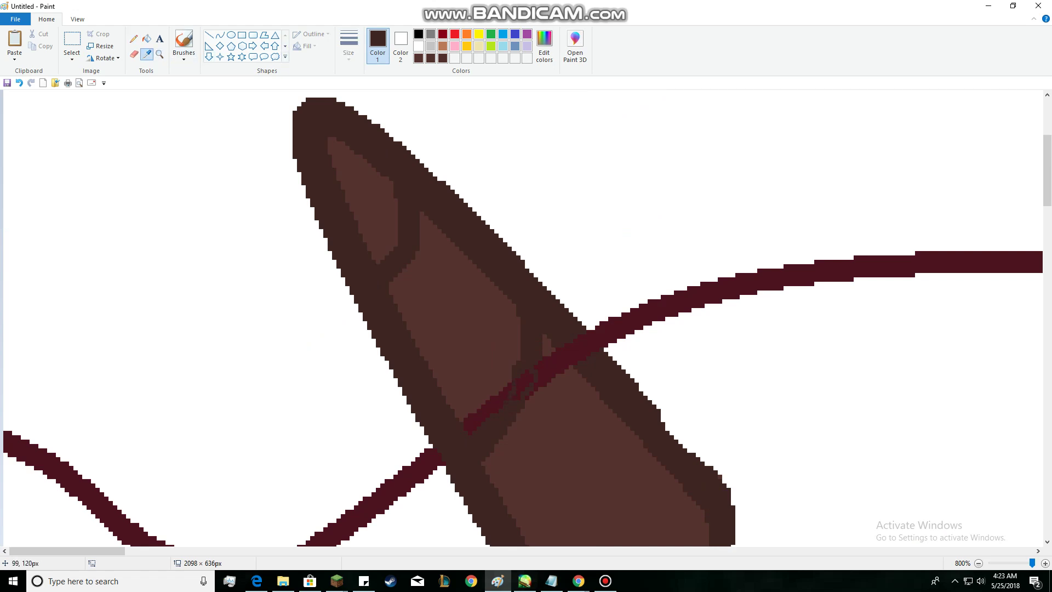
{"action": "left_click", "coordinate": [470, 383]}
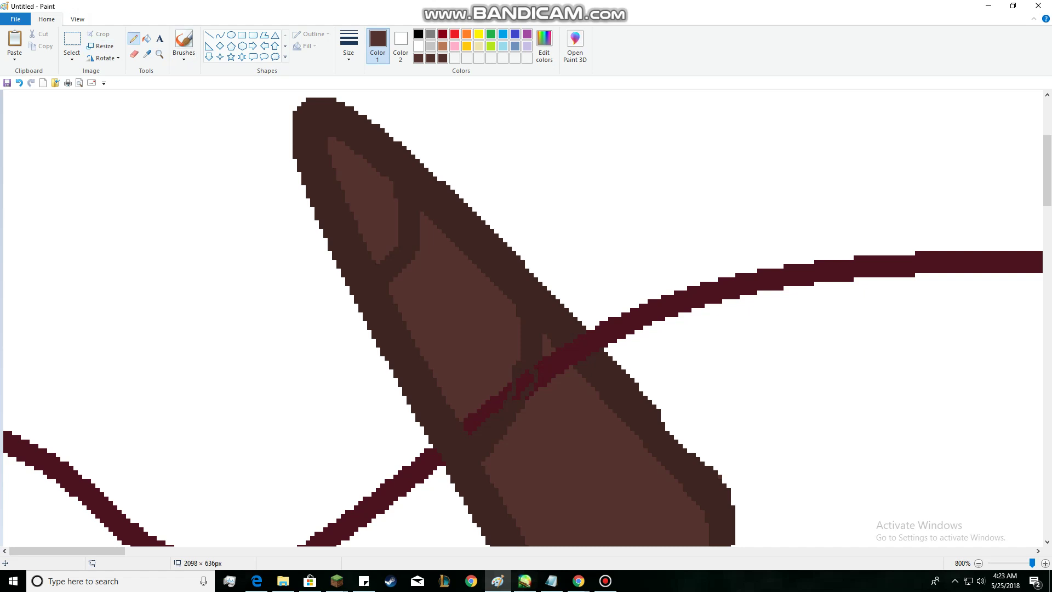
{"action": "left_click", "coordinate": [147, 54]}
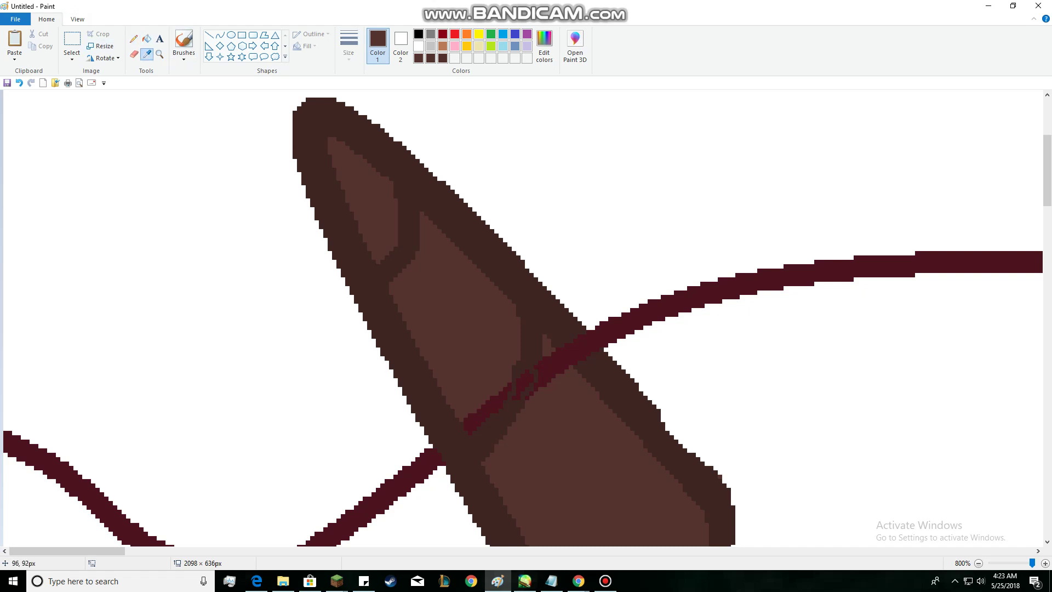
{"action": "left_click", "coordinate": [476, 403]}
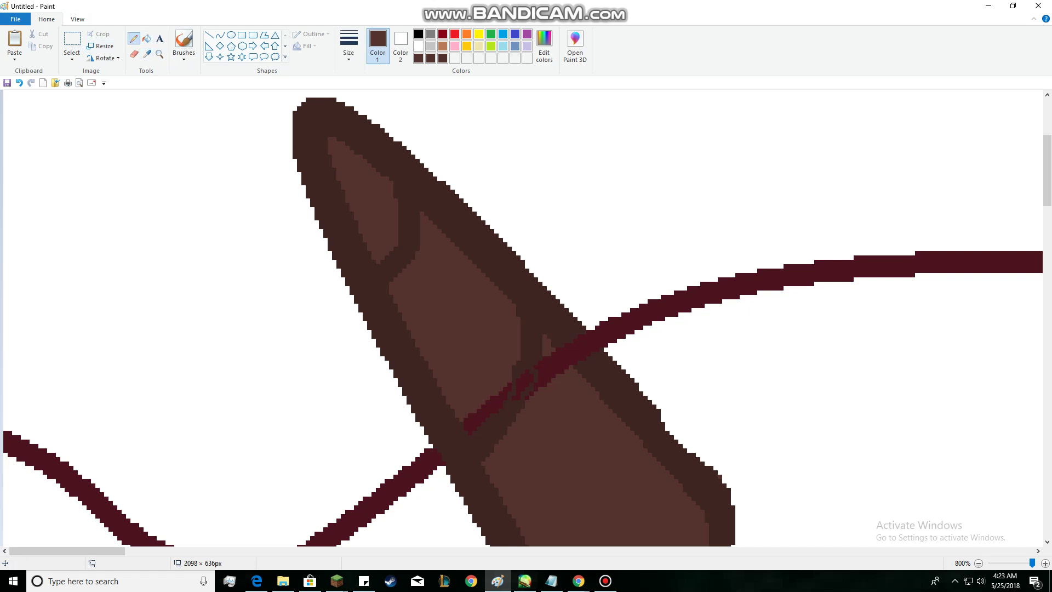
{"action": "left_click", "coordinate": [147, 39]}
{"action": "left_click", "coordinate": [469, 421]}
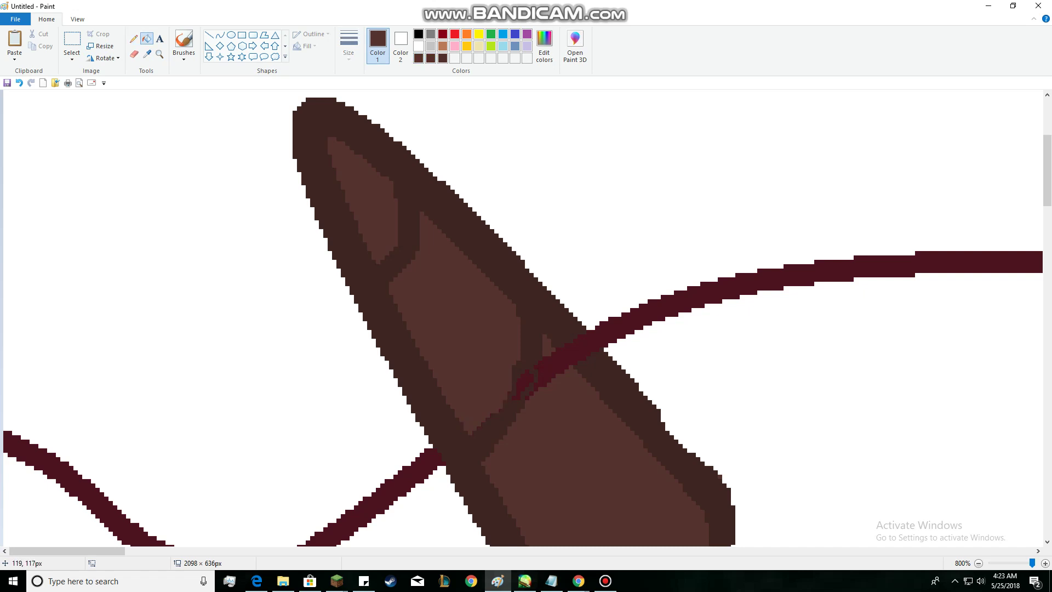
Fill the red remnant in the horn's lower stripe with the dark outline colour and restore the horn's back edge over the mane line.
{"action": "left_click", "coordinate": [524, 384]}
{"action": "key", "text": "ctrl+z"}
{"action": "left_click", "coordinate": [146, 54]}
{"action": "left_click", "coordinate": [520, 387]}
{"action": "left_click", "coordinate": [523, 378]}
{"action": "left_click", "coordinate": [134, 38]}
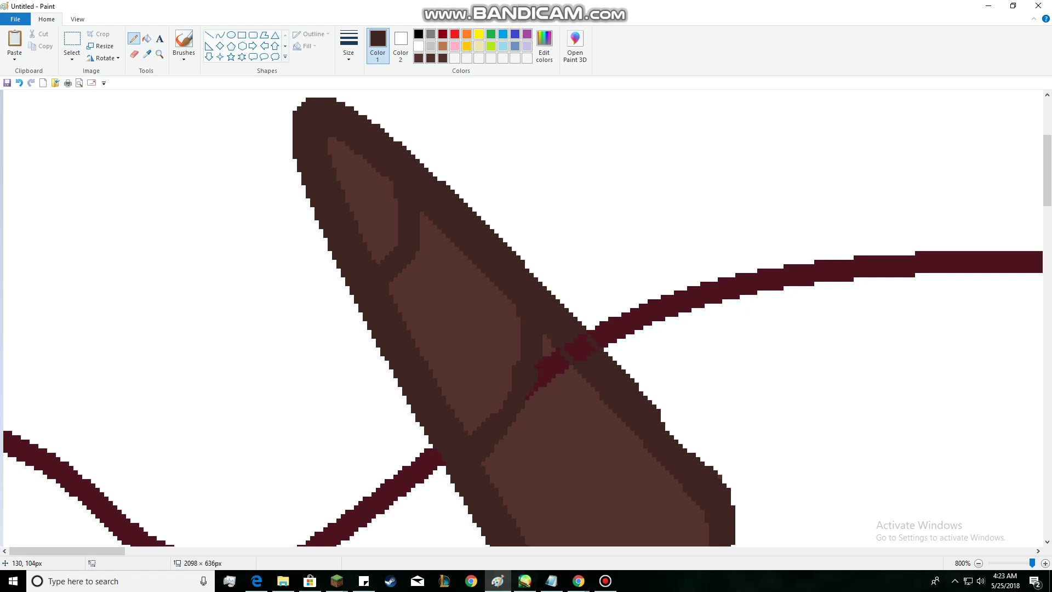
{"action": "left_click", "coordinate": [146, 39]}
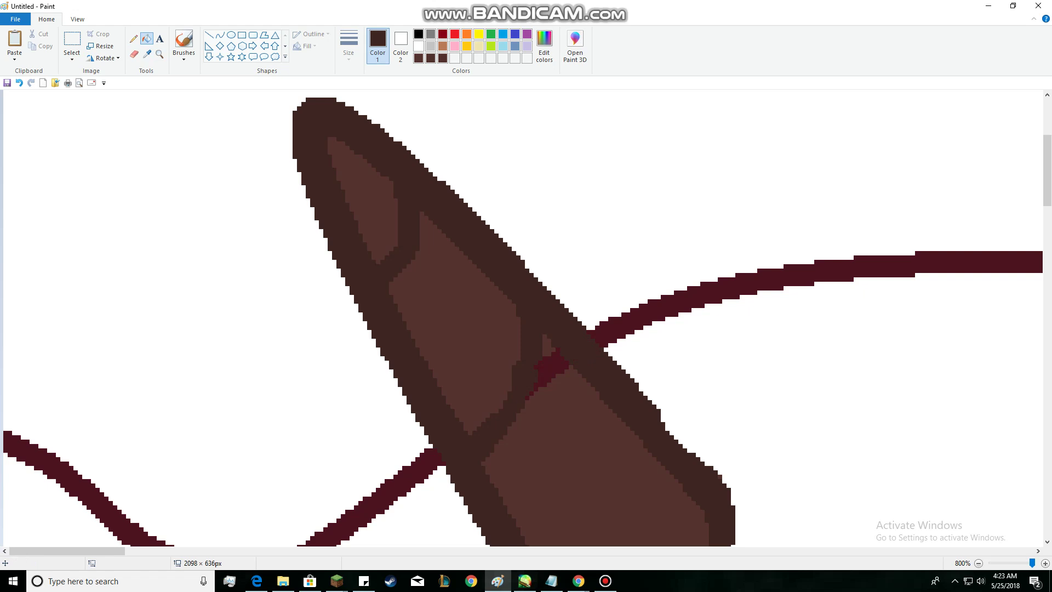
Sample the horn's brown and fill the last dark red piece in the horn's lower segment.
{"action": "left_click", "coordinate": [147, 54]}
{"action": "left_click", "coordinate": [540, 423]}
{"action": "left_click", "coordinate": [552, 363]}
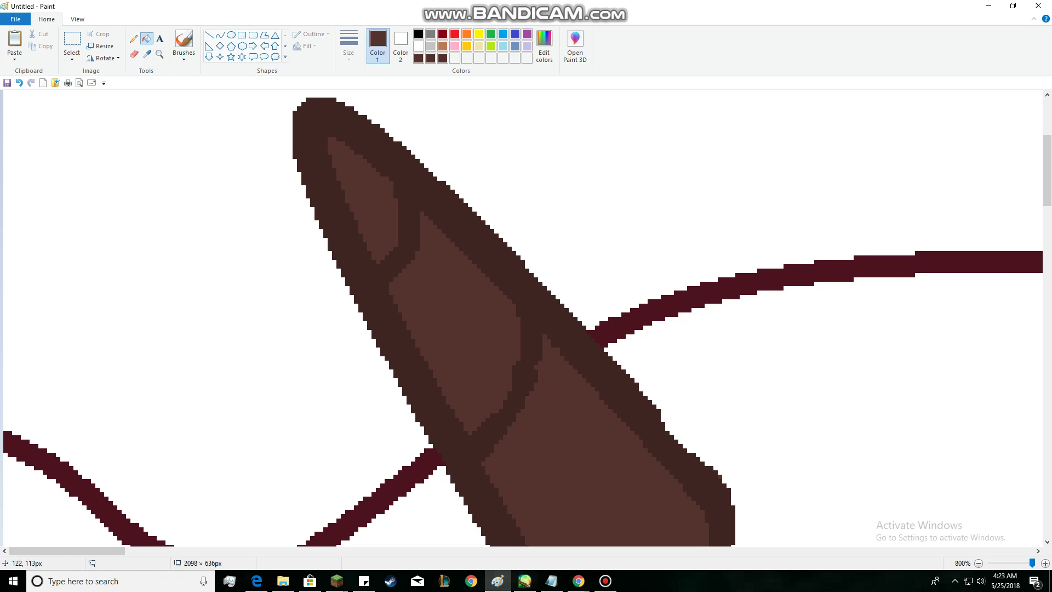
Sample the near-white face colour from the reference picture and pencil a jagged fur line across the base of the neck.
{"action": "scroll", "coordinate": [740, 384], "scroll_direction": "down", "scroll_amount": 7}
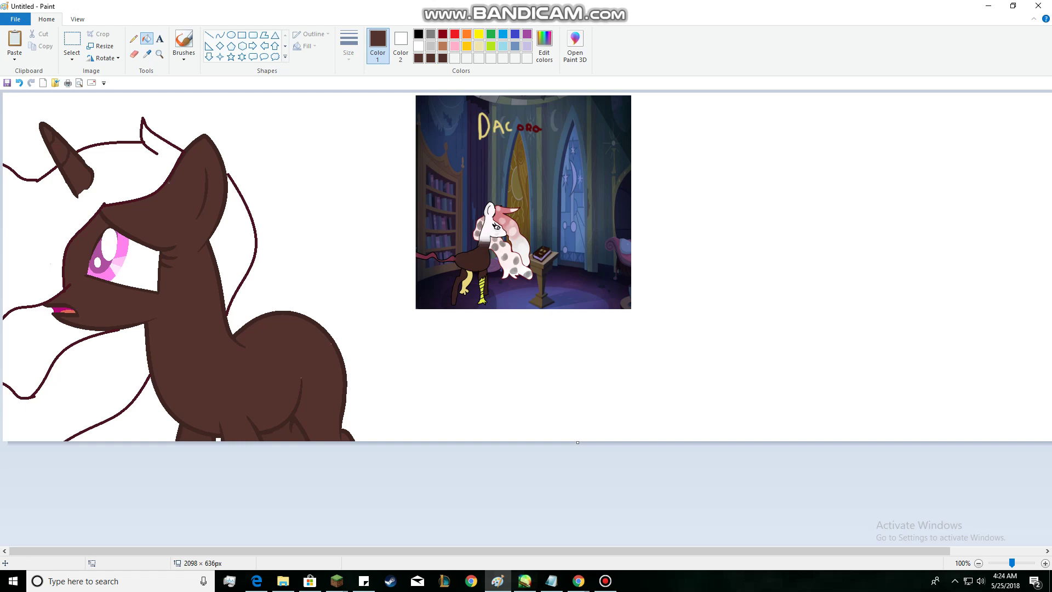
{"action": "left_click", "coordinate": [147, 54]}
{"action": "left_click", "coordinate": [488, 228]}
{"action": "left_click", "coordinate": [133, 39]}
{"action": "scroll", "coordinate": [193, 321], "scroll_direction": "up", "scroll_amount": 1, "text": "ctrl"}
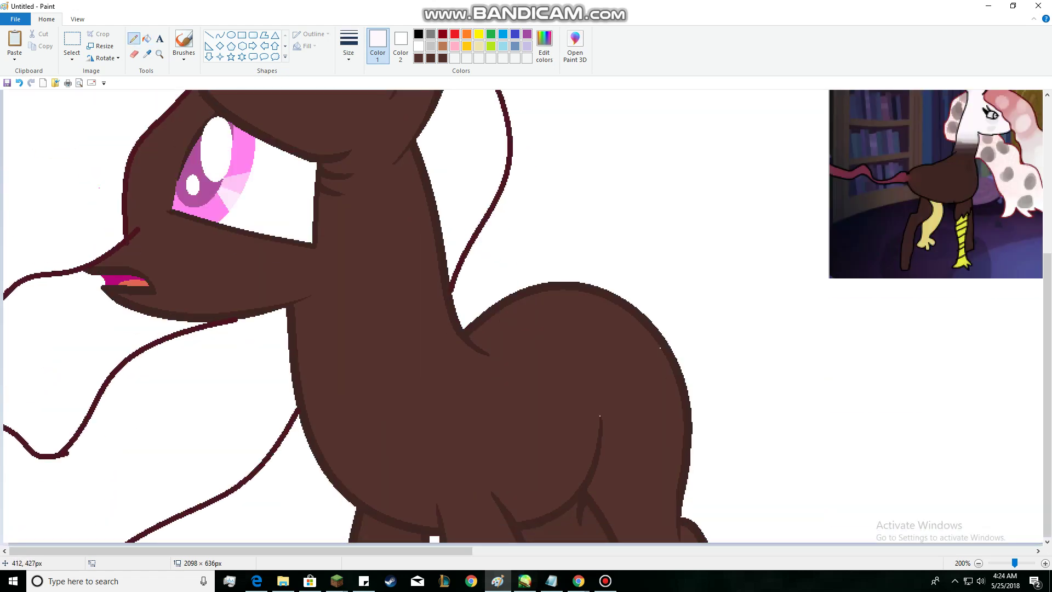
{"action": "mouse_move", "coordinate": [444, 310]}
{"action": "left_mouse_down"}
{"action": "mouse_move", "coordinate": [417, 336]}
{"action": "mouse_move", "coordinate": [447, 319]}
{"action": "mouse_move", "coordinate": [368, 327]}
{"action": "mouse_move", "coordinate": [381, 318]}
{"action": "mouse_move", "coordinate": [320, 314]}
{"action": "left_mouse_up"}
{"action": "key", "text": "ctrl+z"}
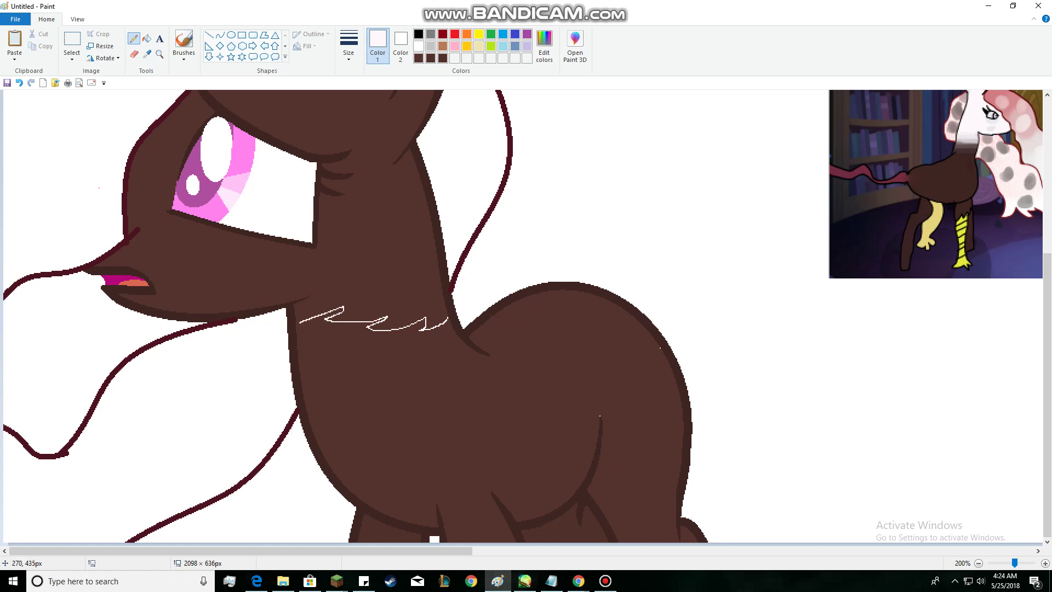
Fill the pony's head, ear and neck above the fur line with the sampled near-white.
{"action": "left_click", "coordinate": [147, 38]}
{"action": "left_click", "coordinate": [358, 216]}
{"action": "scroll", "coordinate": [358, 216], "scroll_direction": "up", "scroll_amount": 2}
{"action": "scroll", "coordinate": [359, 221], "scroll_direction": "up", "scroll_amount": 2}
{"action": "scroll", "coordinate": [358, 222], "scroll_direction": "down", "scroll_amount": 2}
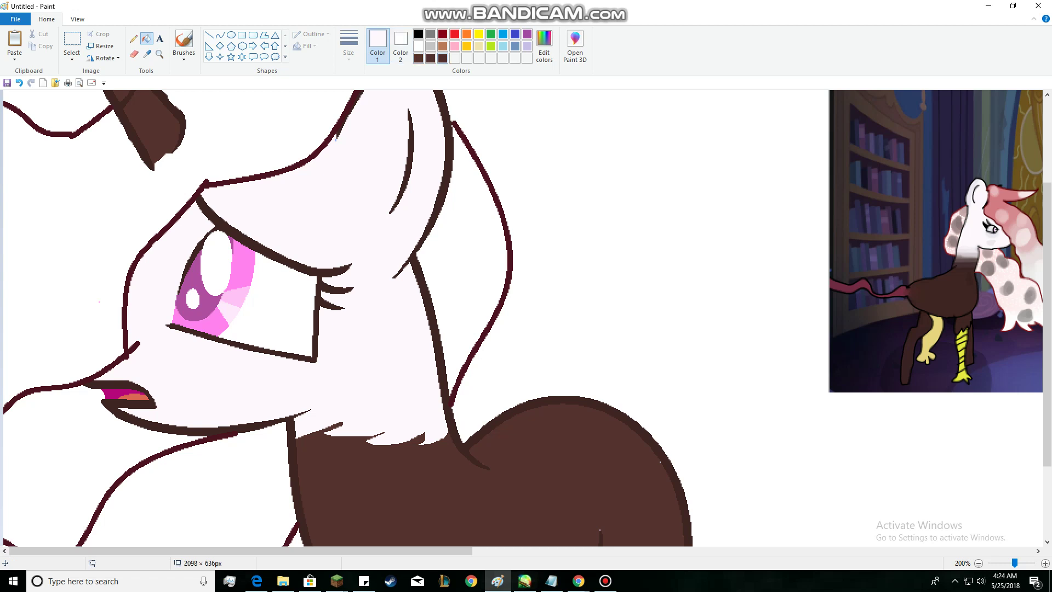
Darken the colour to pale pink (red 247, green 223, blue 242) and pencil breaks across both neck outlines at the fur line.
{"action": "left_click", "coordinate": [544, 47]}
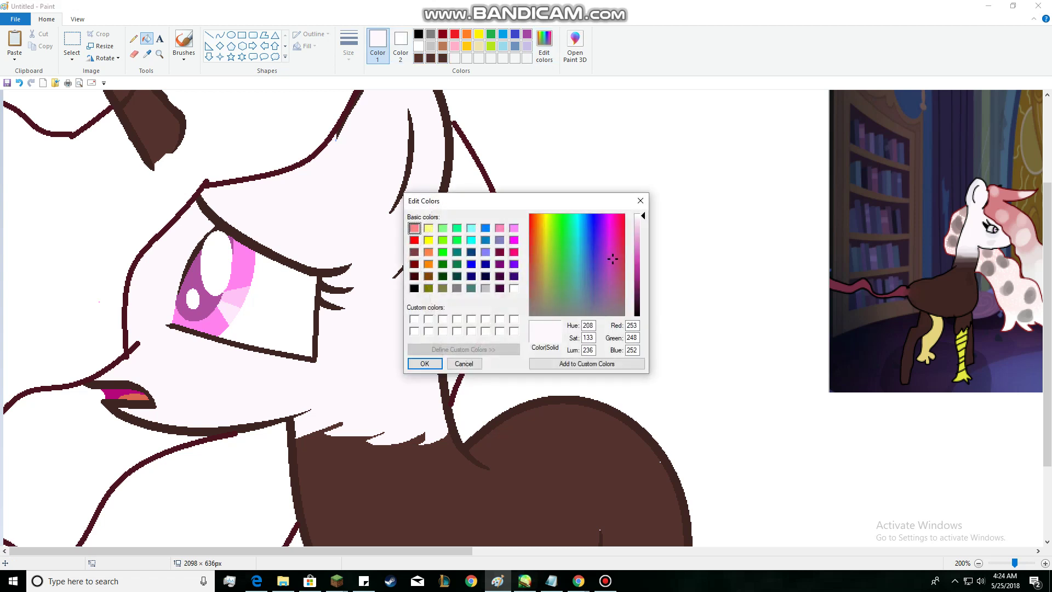
{"action": "left_click_drag", "start_coordinate": [642, 216], "coordinate": [642, 222]}
{"action": "left_click", "coordinate": [425, 363]}
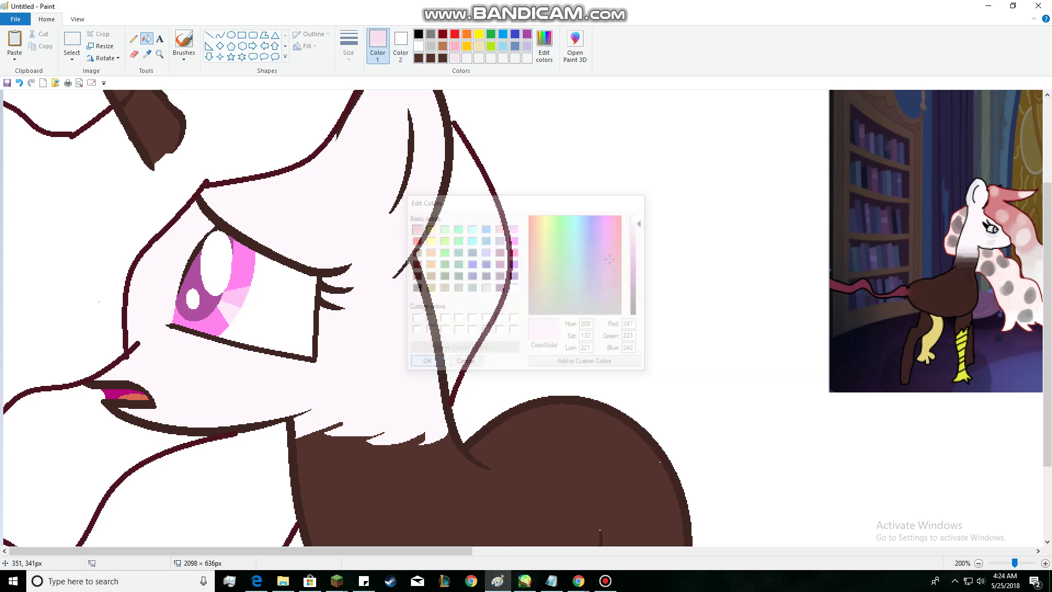
{"action": "left_click", "coordinate": [133, 39]}
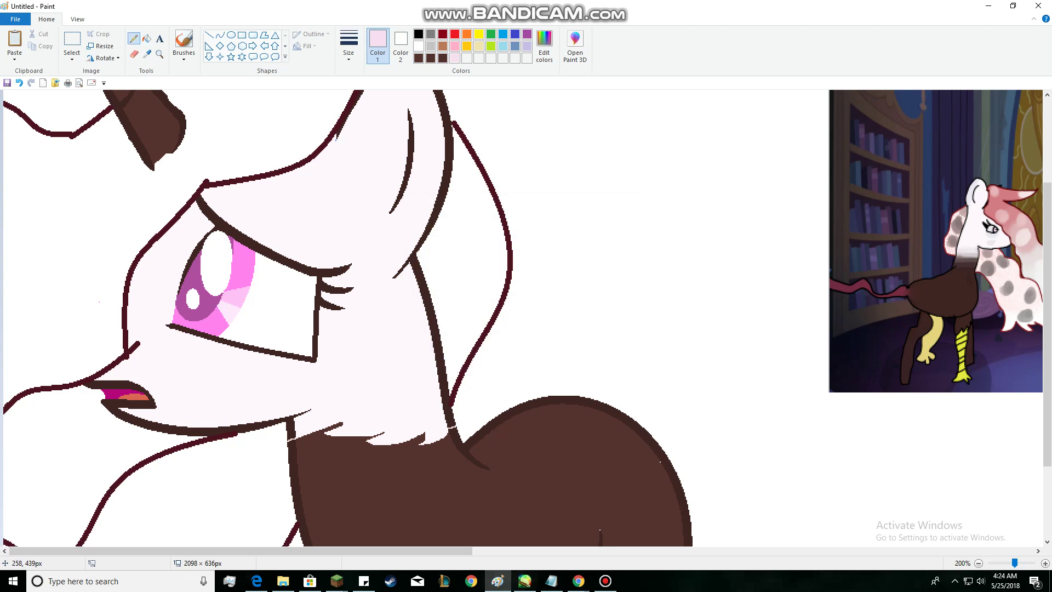
Fill the jaw, mouth, eye, ear and neck outlines above the fur line with the pale pink.
{"action": "left_click", "coordinate": [147, 38]}
{"action": "left_click", "coordinate": [197, 431]}
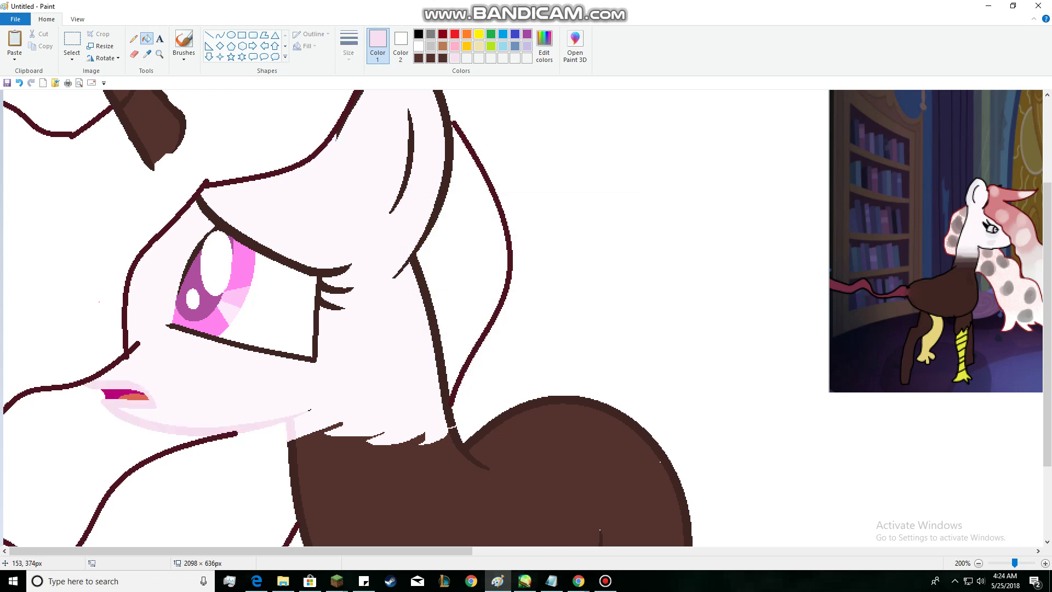
{"action": "left_click", "coordinate": [294, 265]}
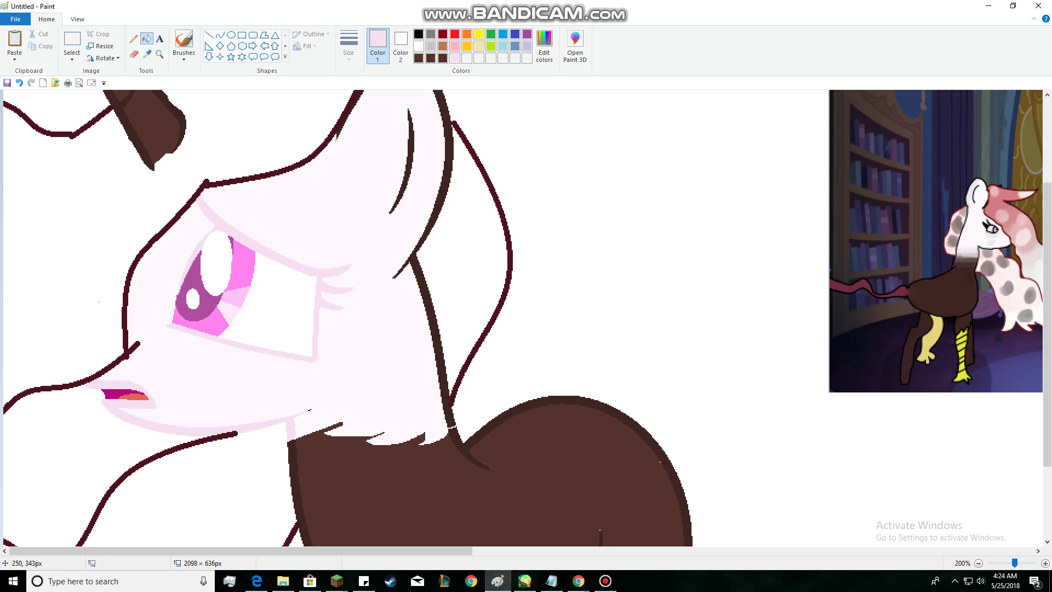
{"action": "scroll", "coordinate": [277, 335], "scroll_direction": "up", "scroll_amount": 2}
{"action": "left_click", "coordinate": [409, 254]}
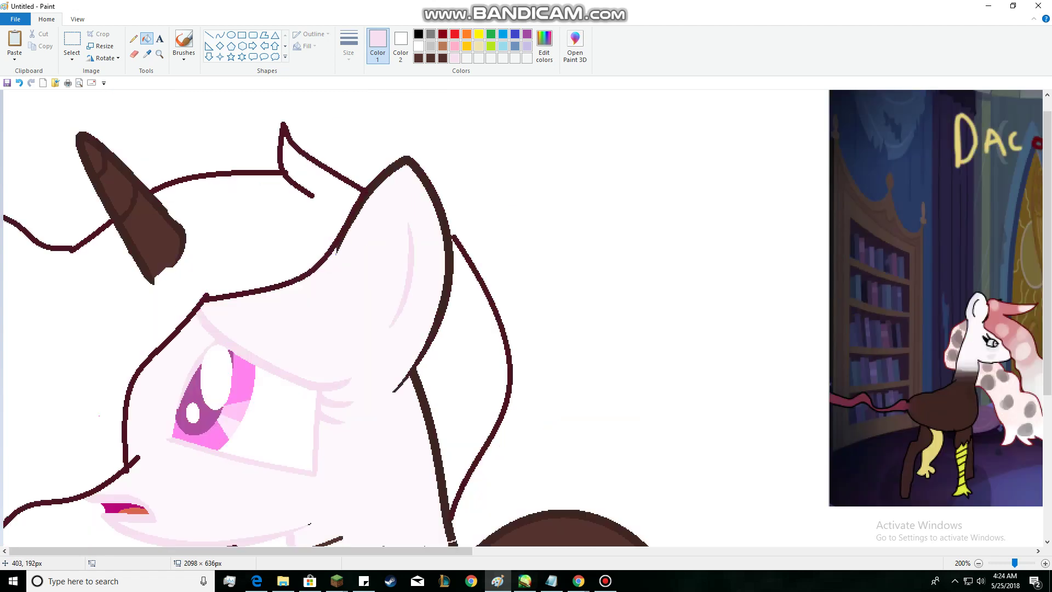
{"action": "left_click", "coordinate": [441, 287]}
{"action": "scroll", "coordinate": [436, 285], "scroll_direction": "down", "scroll_amount": 3}
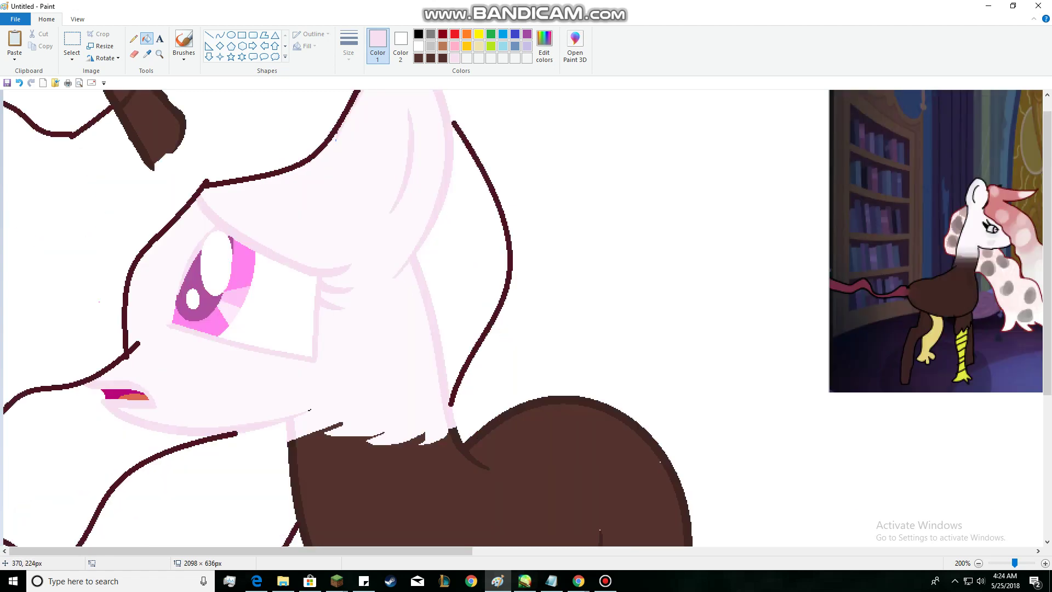
{"action": "scroll", "coordinate": [422, 290], "scroll_direction": "up", "scroll_amount": 3}
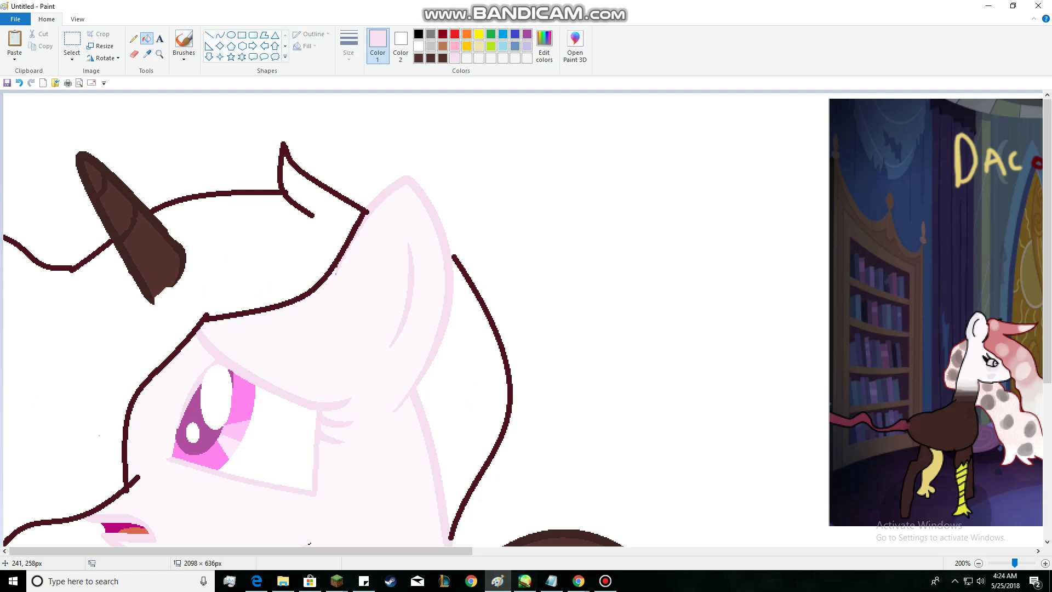
{"action": "scroll", "coordinate": [268, 376], "scroll_direction": "down", "scroll_amount": 2}
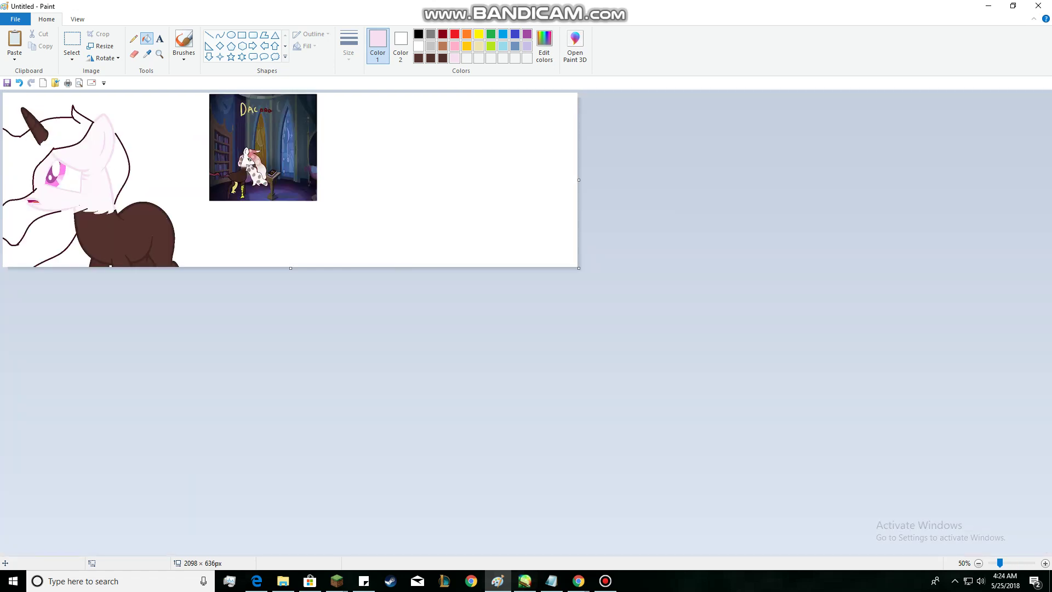
{"action": "scroll", "coordinate": [263, 413], "scroll_direction": "up", "scroll_amount": 2}
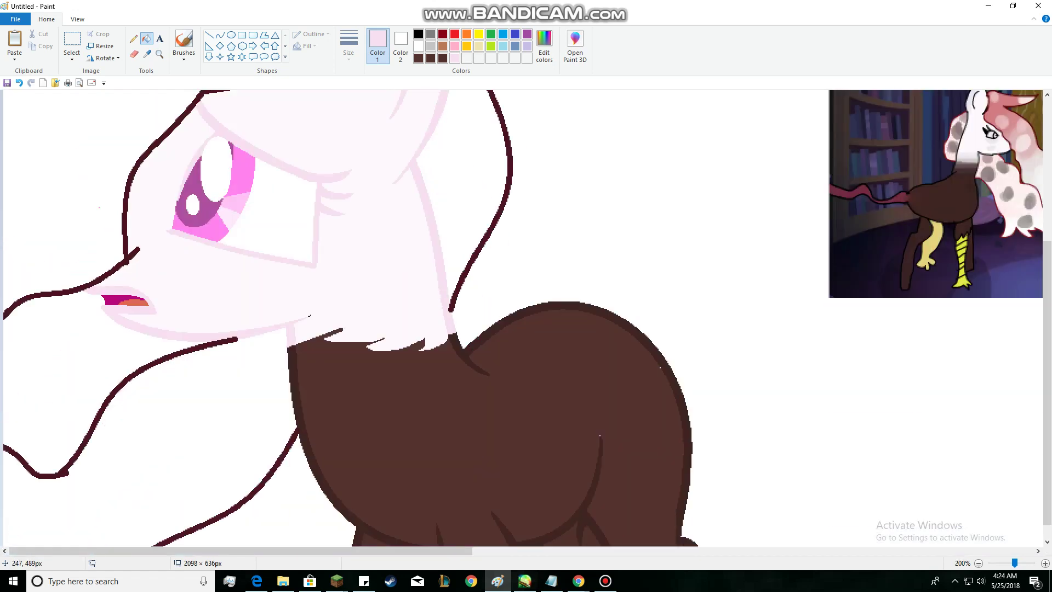
{"action": "left_click", "coordinate": [605, 581]}
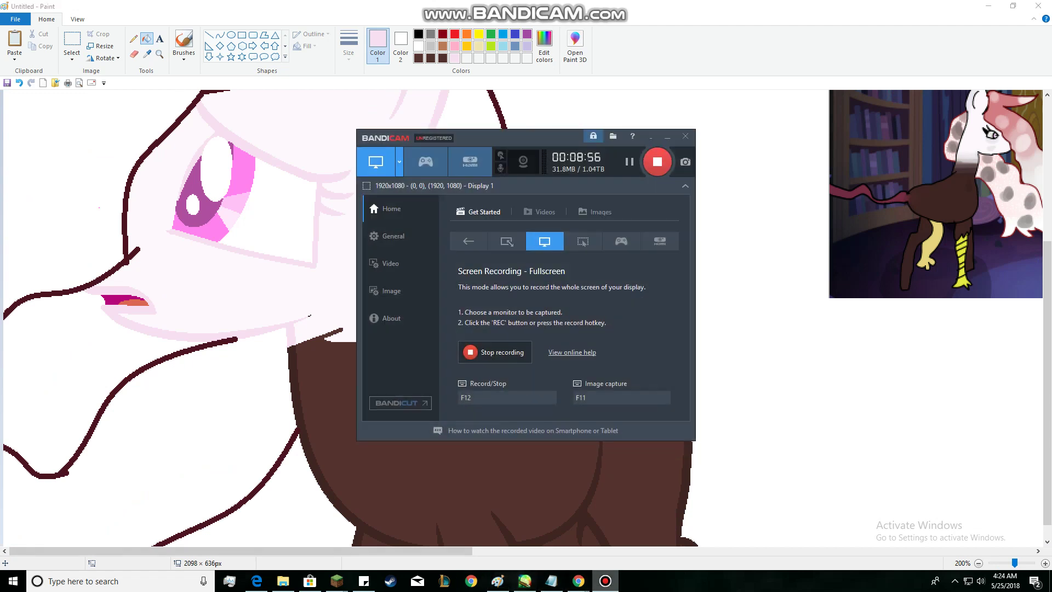
{"action": "left_click", "coordinate": [604, 581]}
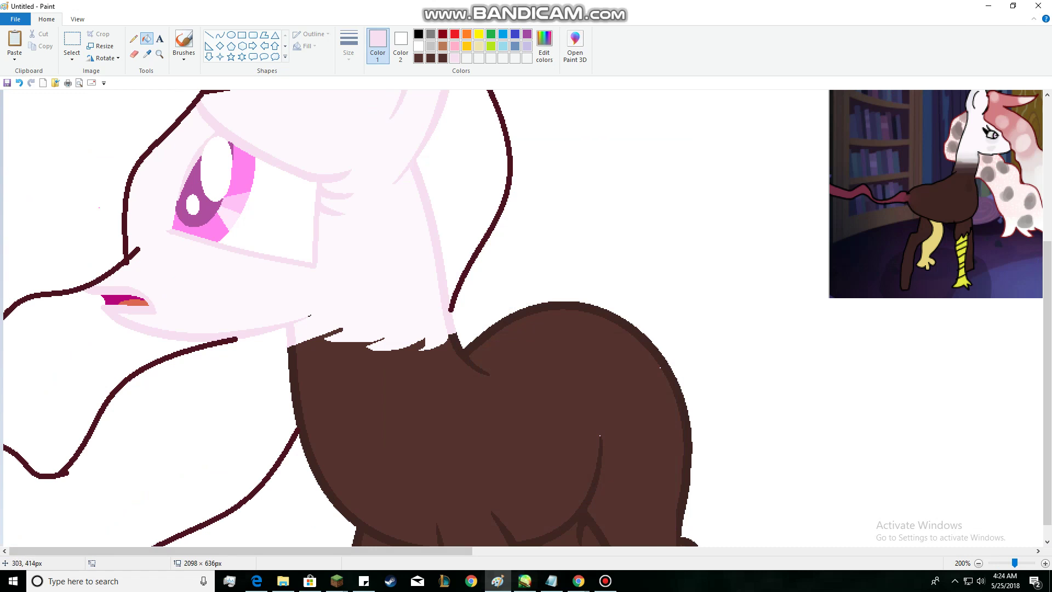
{"action": "scroll", "coordinate": [315, 325], "scroll_direction": "up", "scroll_amount": 2}
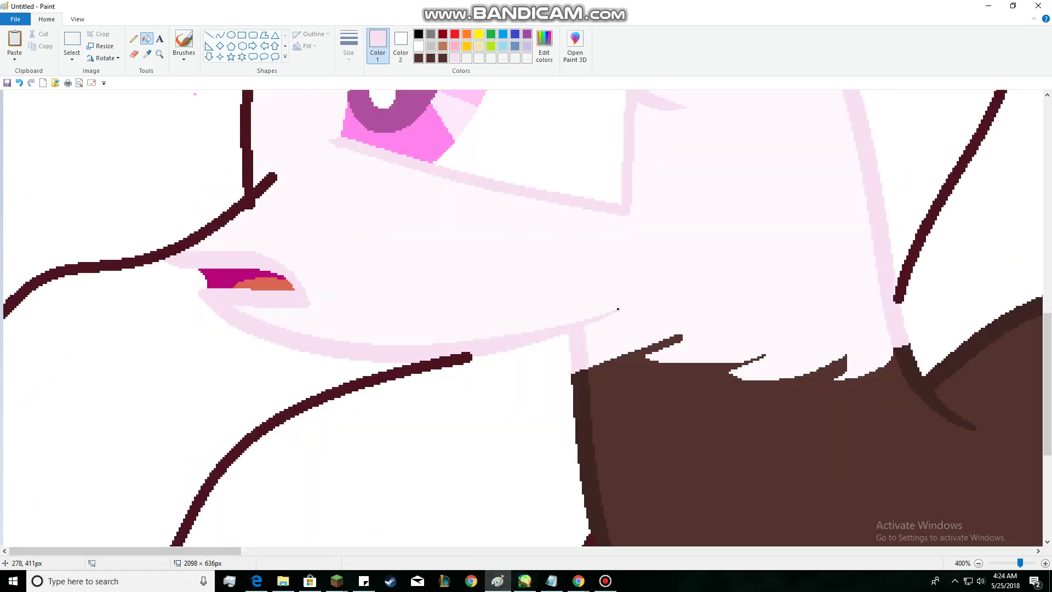
{"action": "scroll", "coordinate": [314, 325], "scroll_direction": "down", "scroll_amount": 4}
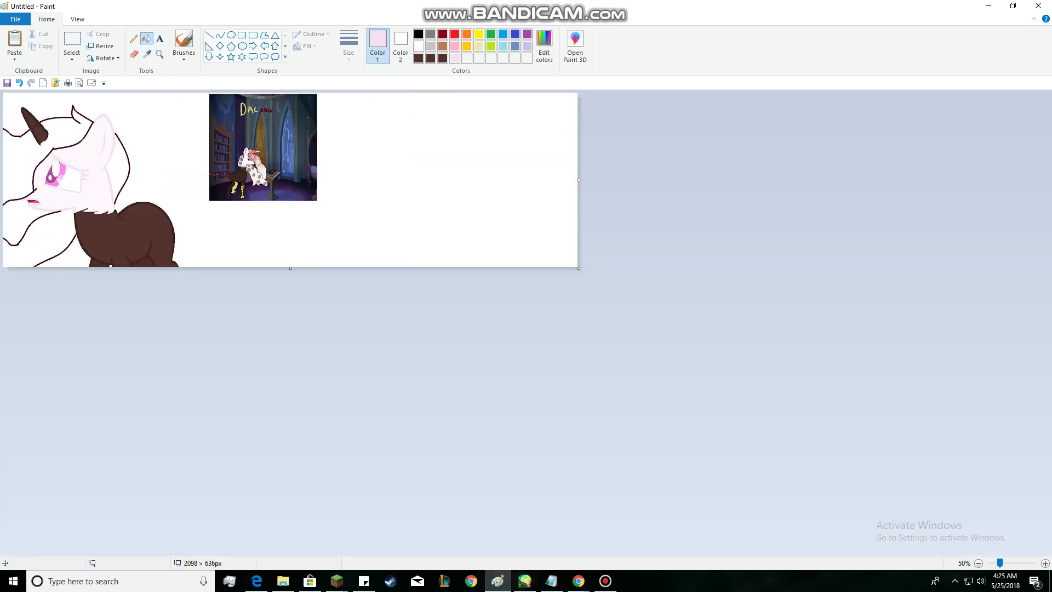
{"action": "scroll", "coordinate": [314, 325], "scroll_direction": "up", "scroll_amount": 3}
{"action": "scroll", "coordinate": [315, 324], "scroll_direction": "down", "scroll_amount": 3}
{"action": "scroll", "coordinate": [315, 324], "scroll_direction": "down", "scroll_amount": 3}
Sample the pale yellow of the reference pony's hind leg and try it as a fill on the far hind leg.
{"action": "left_click", "coordinate": [236, 186]}
{"action": "key", "text": "ctrl+z"}
{"action": "left_click", "coordinate": [146, 53]}
{"action": "scroll", "coordinate": [253, 188], "scroll_direction": "up", "scroll_amount": 2}
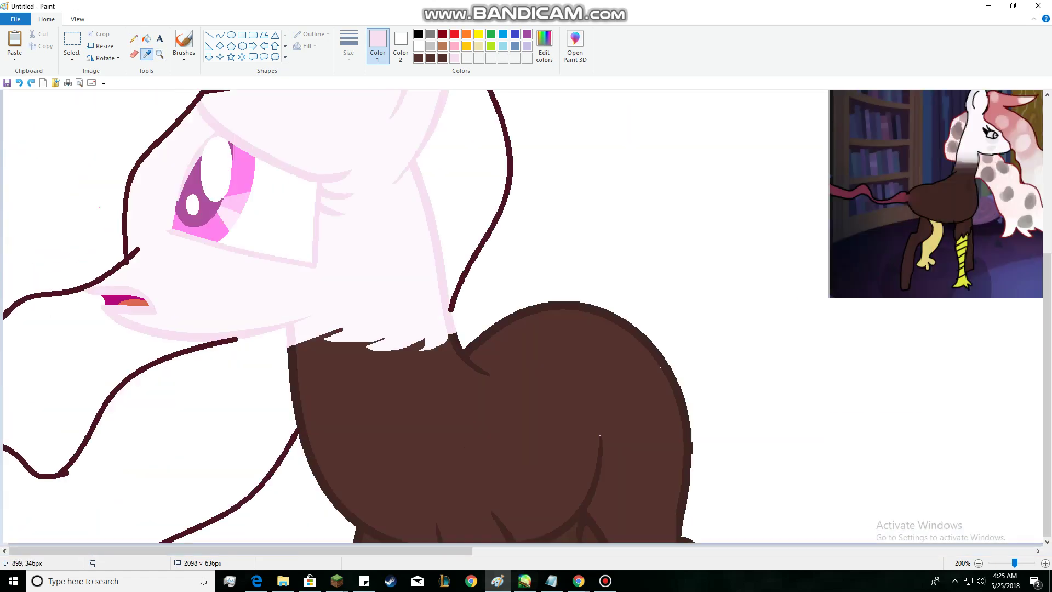
{"action": "left_click", "coordinate": [933, 235]}
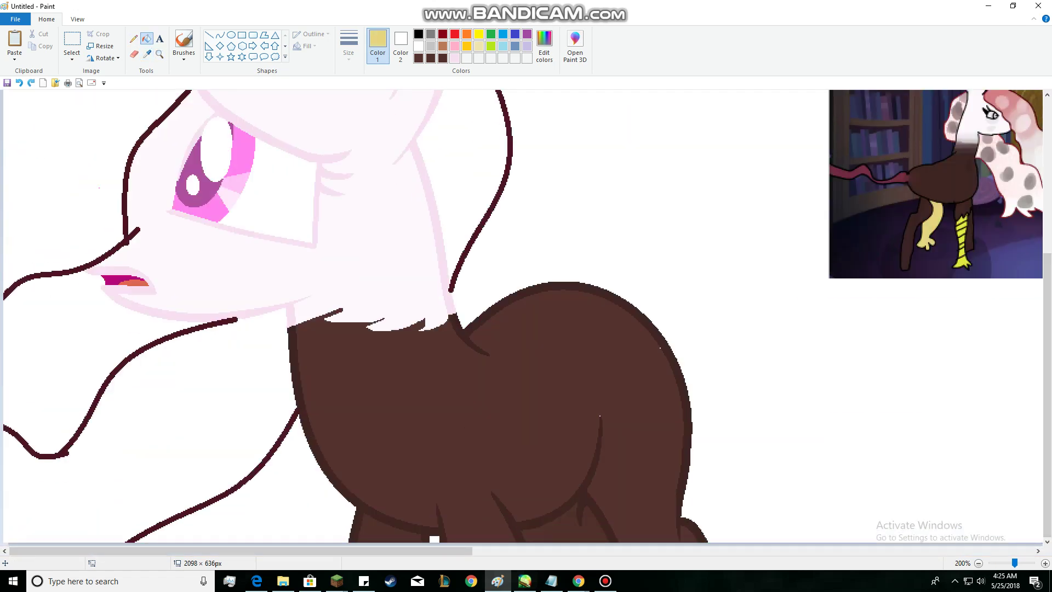
{"action": "left_click", "coordinate": [574, 521]}
{"action": "key", "text": "ctrl+z"}
Set the colour to red 223, green 200, blue 87 and fill the far hind leg under the belly with it.
{"action": "left_click", "coordinate": [544, 45]}
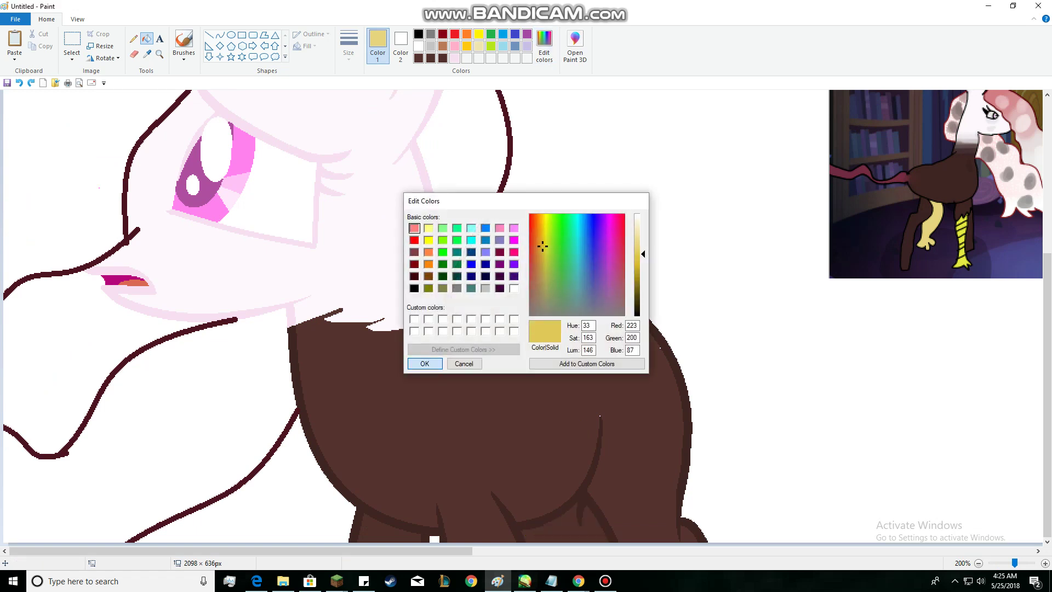
{"action": "left_click", "coordinate": [424, 364]}
{"action": "left_click", "coordinate": [569, 521]}
{"action": "scroll", "coordinate": [569, 521], "scroll_direction": "down", "scroll_amount": 1}
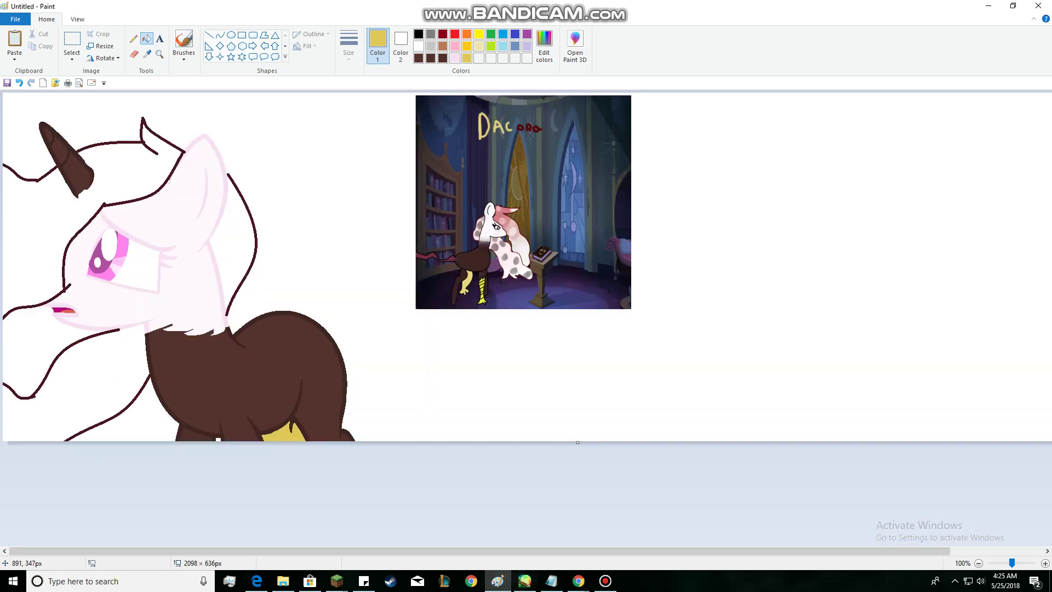
Sample the far hind leg's yellow, choose a darker shade of it and try filling the leg's outline.
{"action": "left_click", "coordinate": [147, 54]}
{"action": "scroll", "coordinate": [493, 312], "scroll_direction": "up", "scroll_amount": 2}
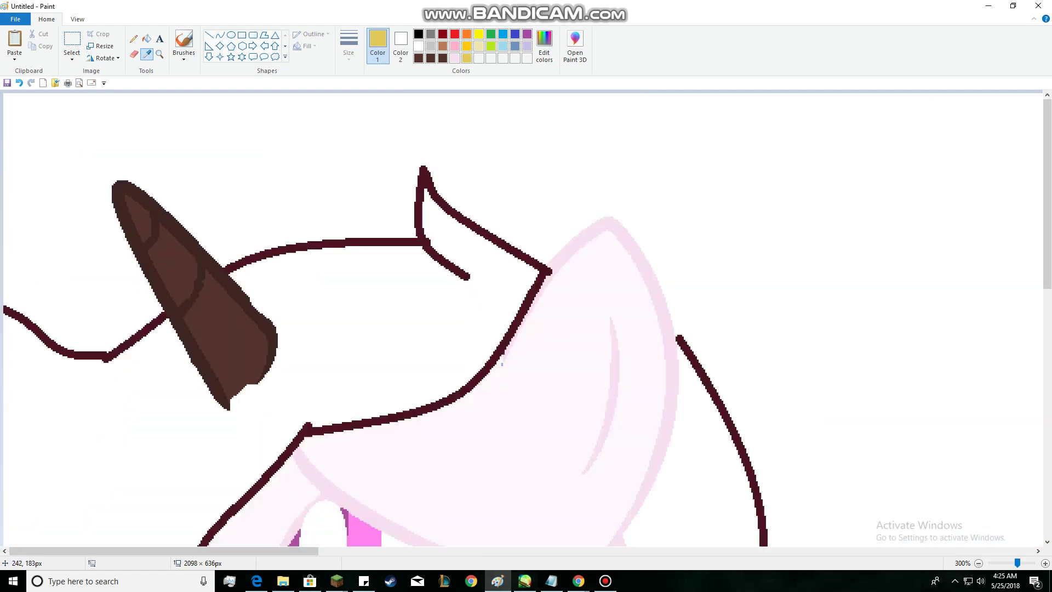
{"action": "scroll", "coordinate": [492, 312], "scroll_direction": "down", "scroll_amount": 5}
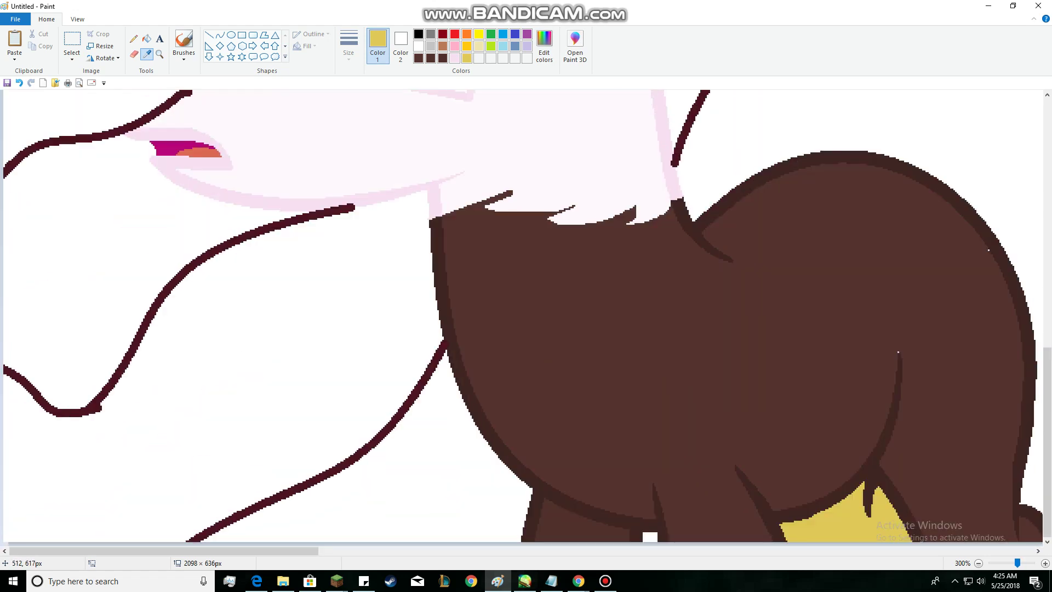
{"action": "left_click", "coordinate": [848, 507]}
{"action": "left_click", "coordinate": [544, 46]}
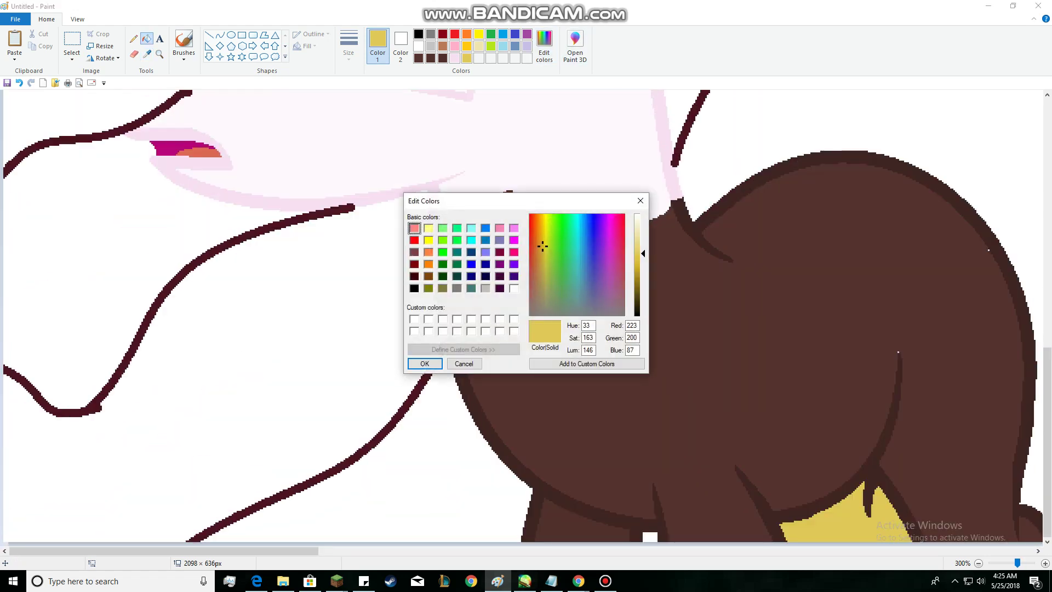
{"action": "left_click", "coordinate": [637, 265]}
{"action": "left_click", "coordinate": [425, 363]}
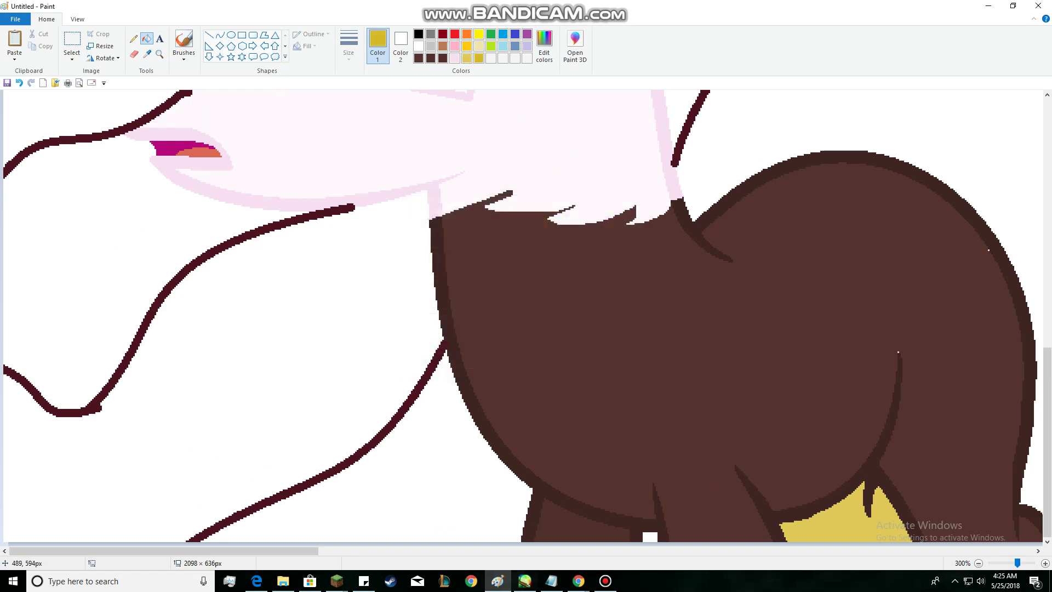
{"action": "left_click", "coordinate": [899, 354]}
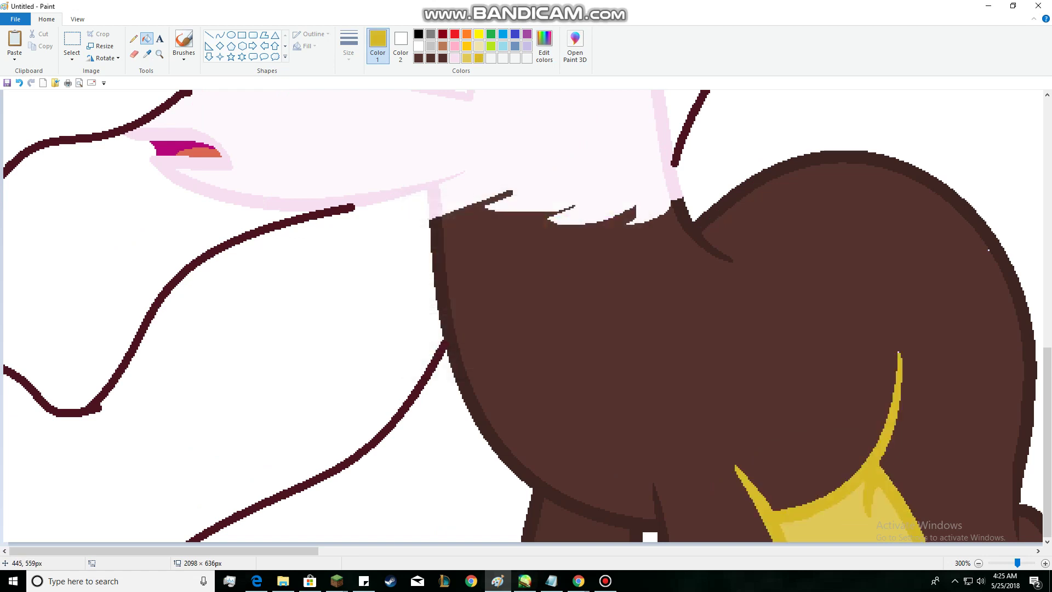
{"action": "key", "text": "ctrl+z"}
Pencil a dark yellow line closing off the crease at the top of the yellow leg and fill the crease with that colour.
{"action": "left_click", "coordinate": [133, 38]}
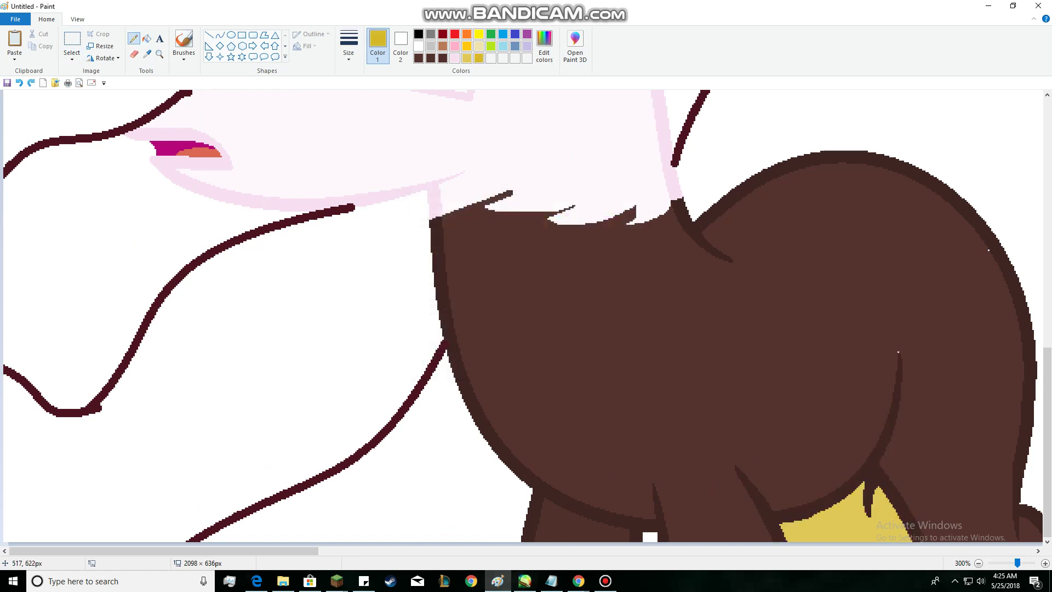
{"action": "mouse_move", "coordinate": [865, 477]}
{"action": "left_mouse_down"}
{"action": "mouse_move", "coordinate": [880, 481]}
{"action": "mouse_move", "coordinate": [863, 480]}
{"action": "left_mouse_up"}
{"action": "scroll", "coordinate": [864, 476], "scroll_direction": "down", "scroll_amount": 1}
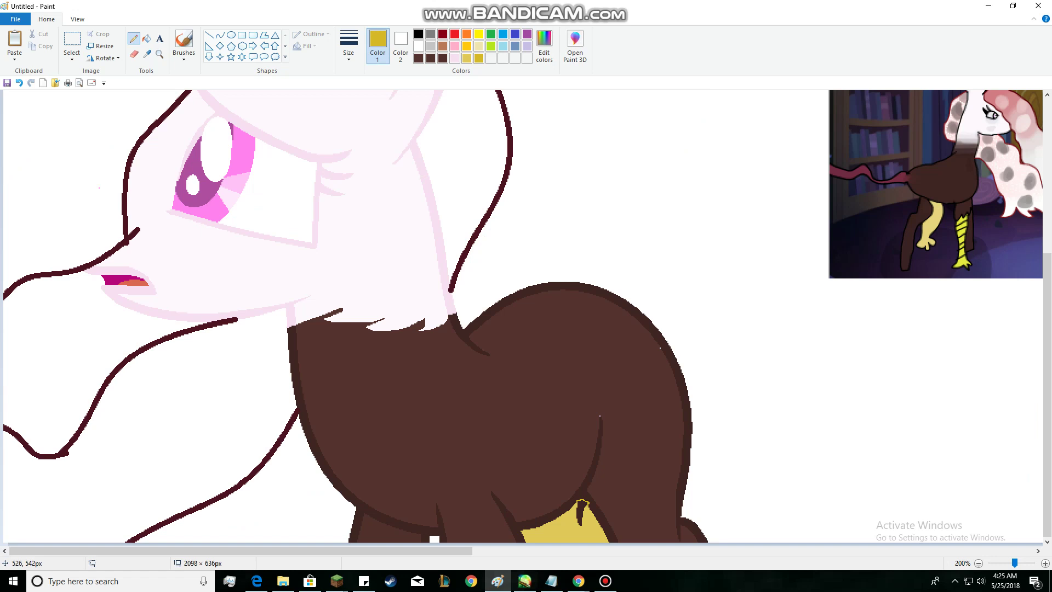
{"action": "left_click", "coordinate": [146, 38]}
{"action": "left_click", "coordinate": [580, 510]}
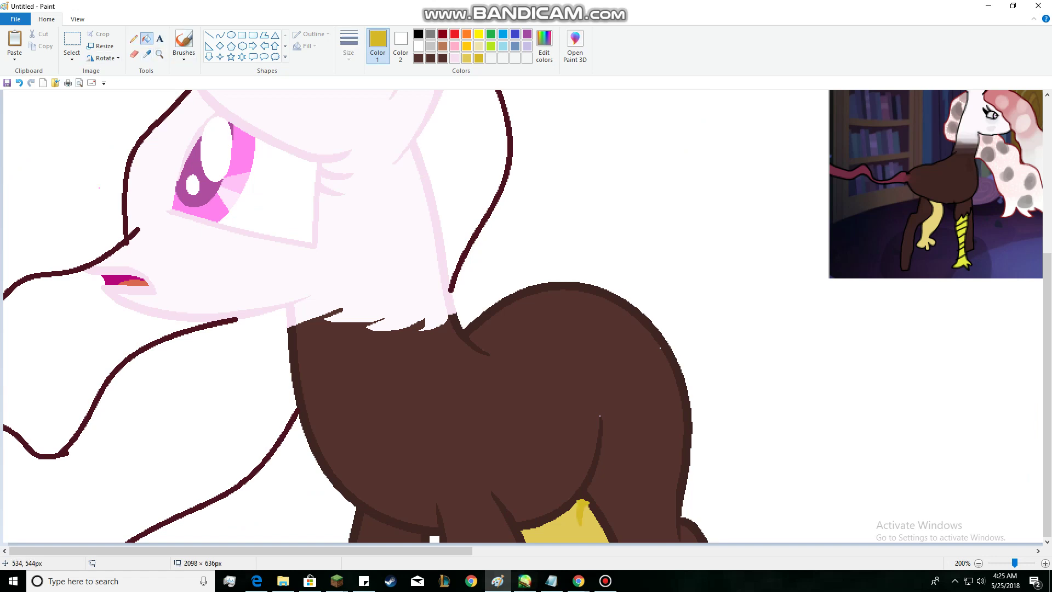
{"action": "scroll", "coordinate": [588, 449], "scroll_direction": "down", "scroll_amount": 2}
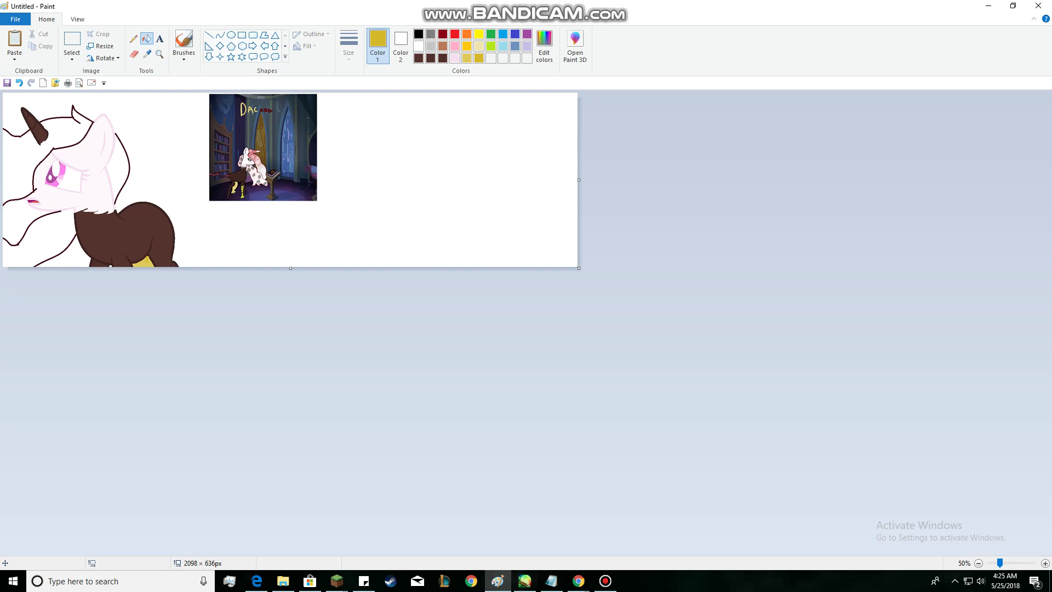
{"action": "scroll", "coordinate": [209, 383], "scroll_direction": "up", "scroll_amount": 2}
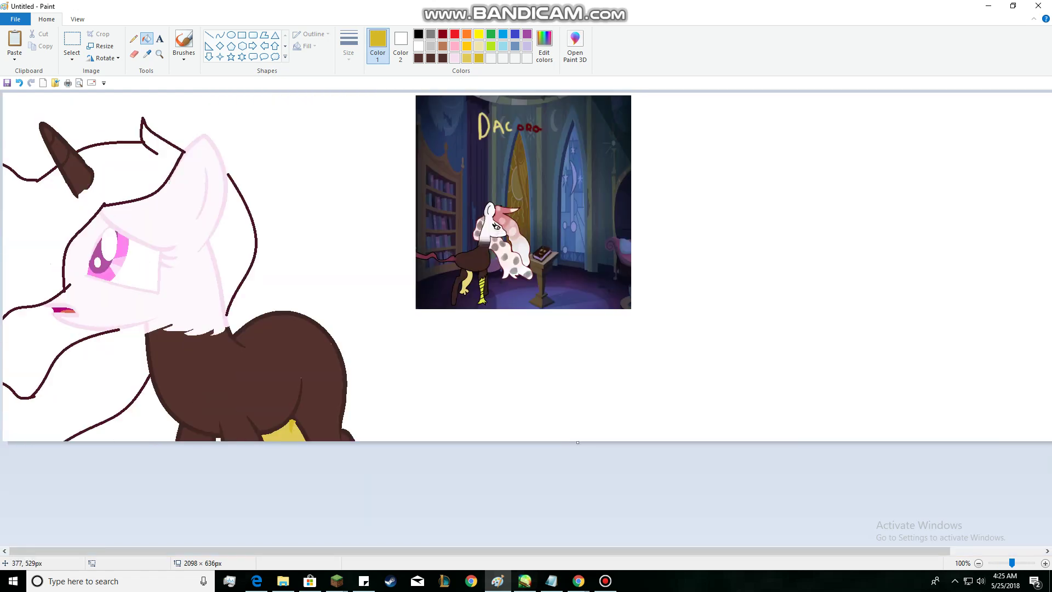
Sample the bright yellow of the reference pony's striped front leg.
{"action": "left_click", "coordinate": [147, 54]}
{"action": "left_click", "coordinate": [481, 290]}
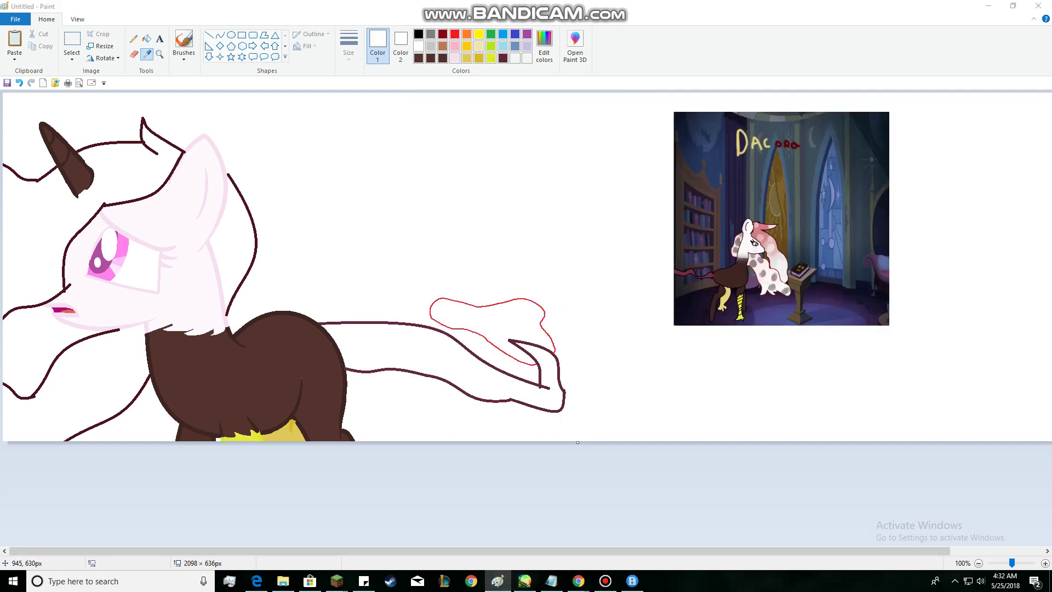
Sample the reference mane's pale pink, pencil two wavy edges across the mane before the face, and fill the band between them.
{"action": "key", "text": "ctrl+s"}
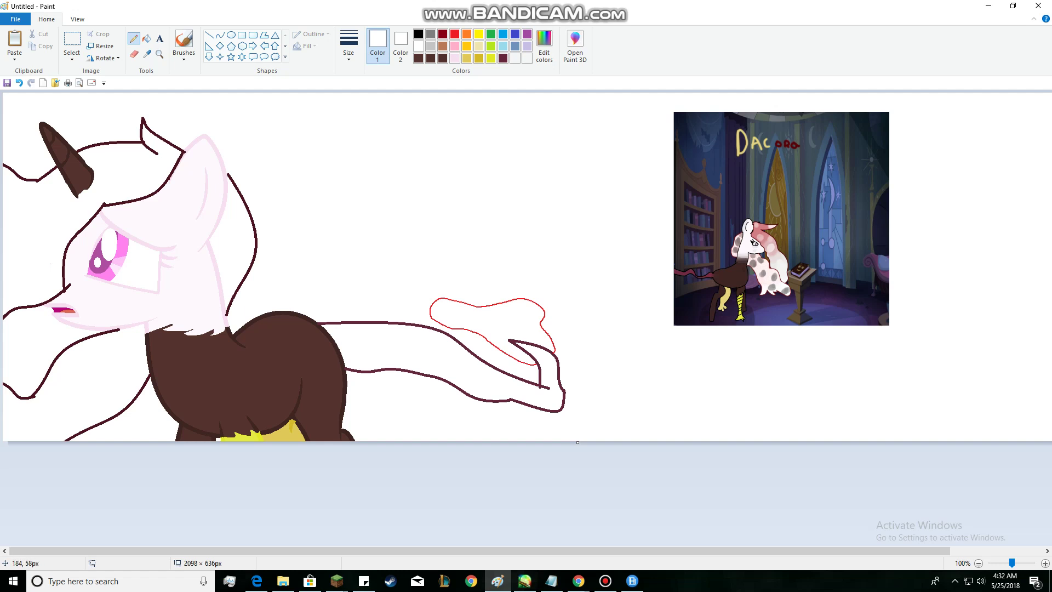
{"action": "left_click", "coordinate": [147, 54]}
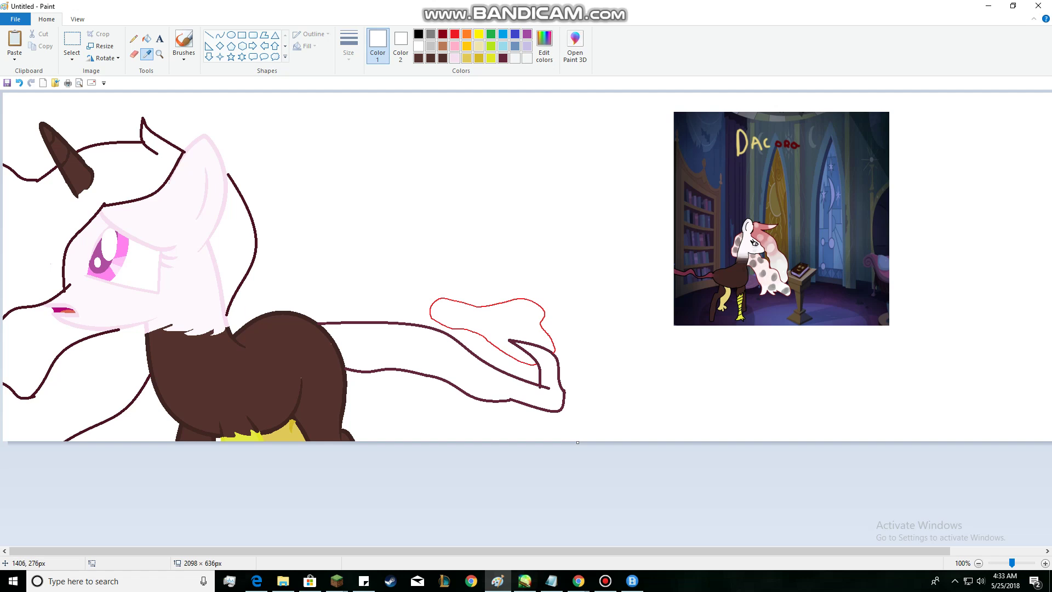
{"action": "left_click", "coordinate": [775, 244]}
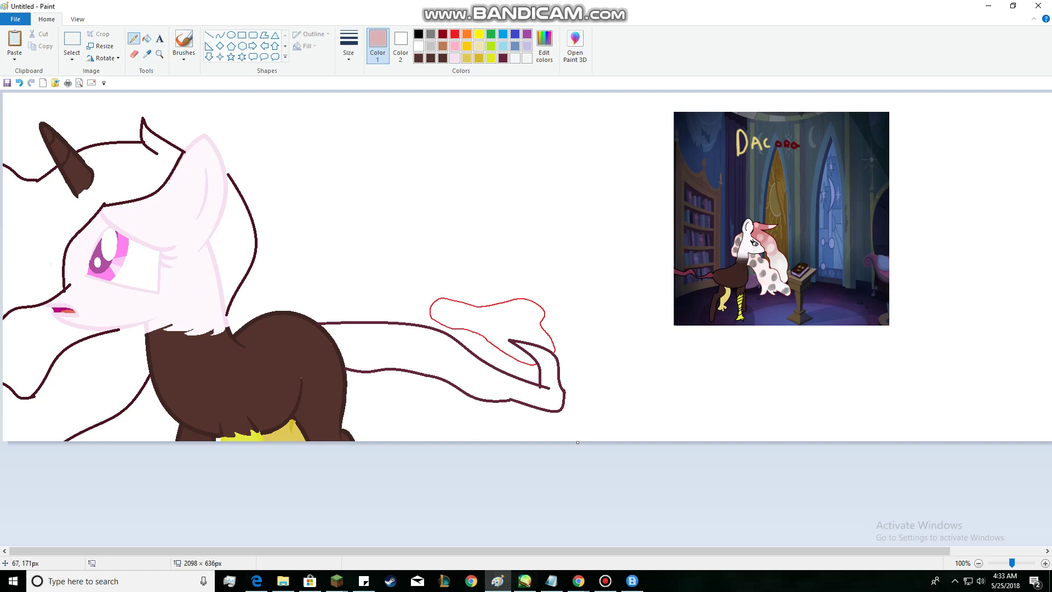
{"action": "scroll", "coordinate": [40, 187], "scroll_direction": "up", "scroll_amount": 2}
{"action": "scroll", "coordinate": [91, 228], "scroll_direction": "down", "scroll_amount": 3}
{"action": "scroll", "coordinate": [91, 228], "scroll_direction": "up", "scroll_amount": 1}
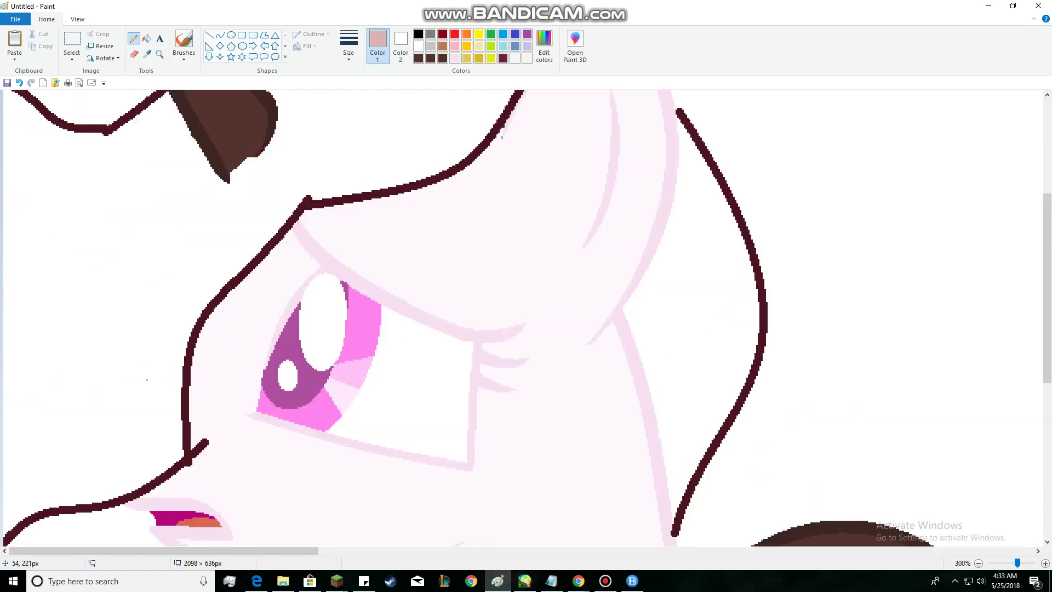
{"action": "mouse_move", "coordinate": [59, 129]}
{"action": "left_mouse_down"}
{"action": "mouse_move", "coordinate": [41, 248]}
{"action": "mouse_move", "coordinate": [53, 308]}
{"action": "mouse_move", "coordinate": [51, 441]}
{"action": "mouse_move", "coordinate": [76, 451]}
{"action": "mouse_move", "coordinate": [73, 466]}
{"action": "mouse_move", "coordinate": [118, 499]}
{"action": "left_mouse_up"}
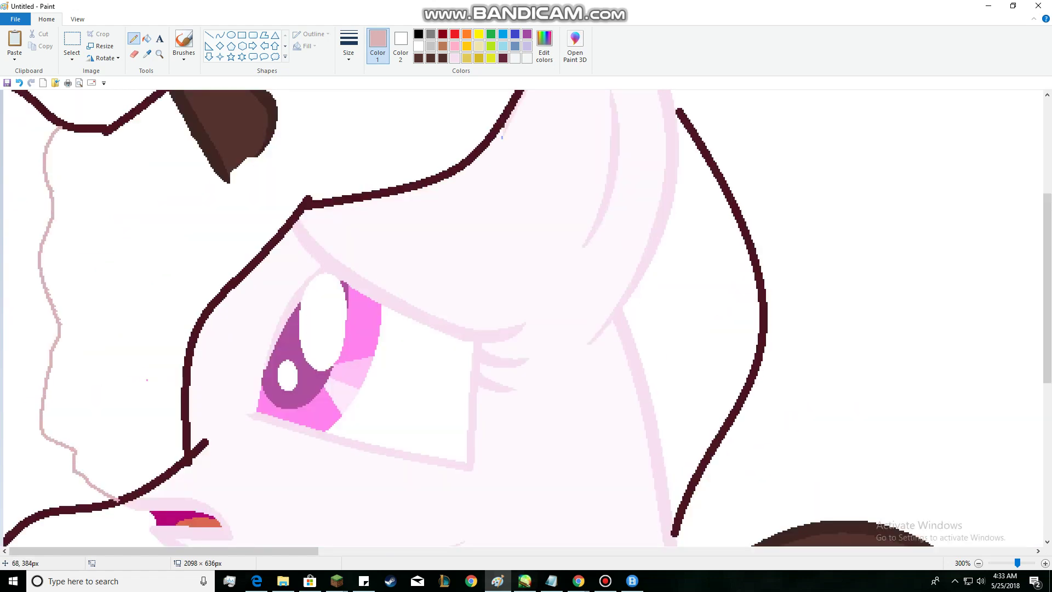
{"action": "mouse_move", "coordinate": [153, 103]}
{"action": "left_mouse_down"}
{"action": "mouse_move", "coordinate": [180, 192]}
{"action": "mouse_move", "coordinate": [230, 282]}
{"action": "left_mouse_up"}
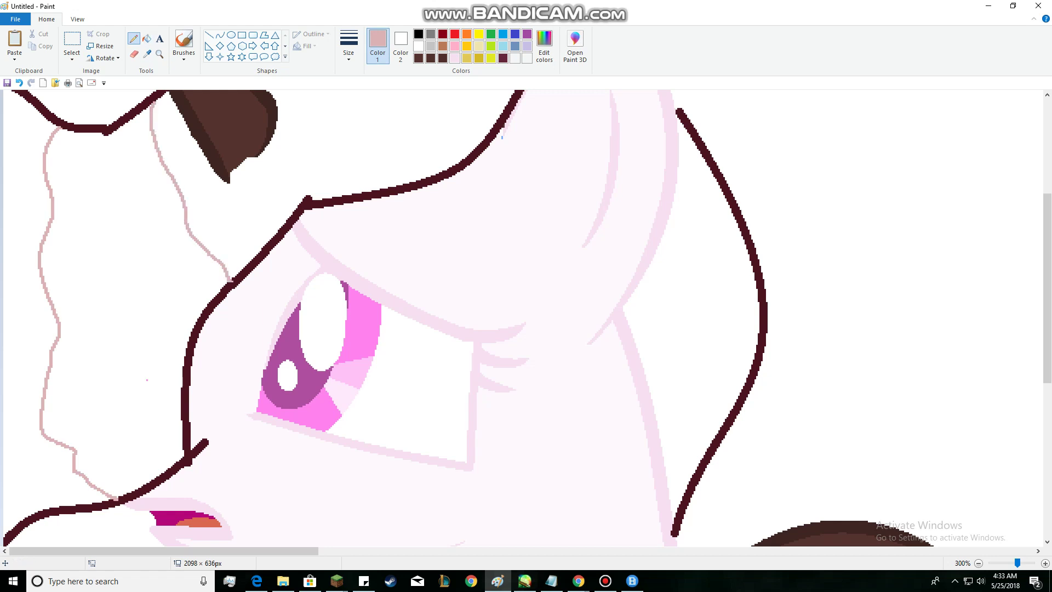
{"action": "left_click", "coordinate": [147, 37]}
{"action": "left_click", "coordinate": [134, 152]}
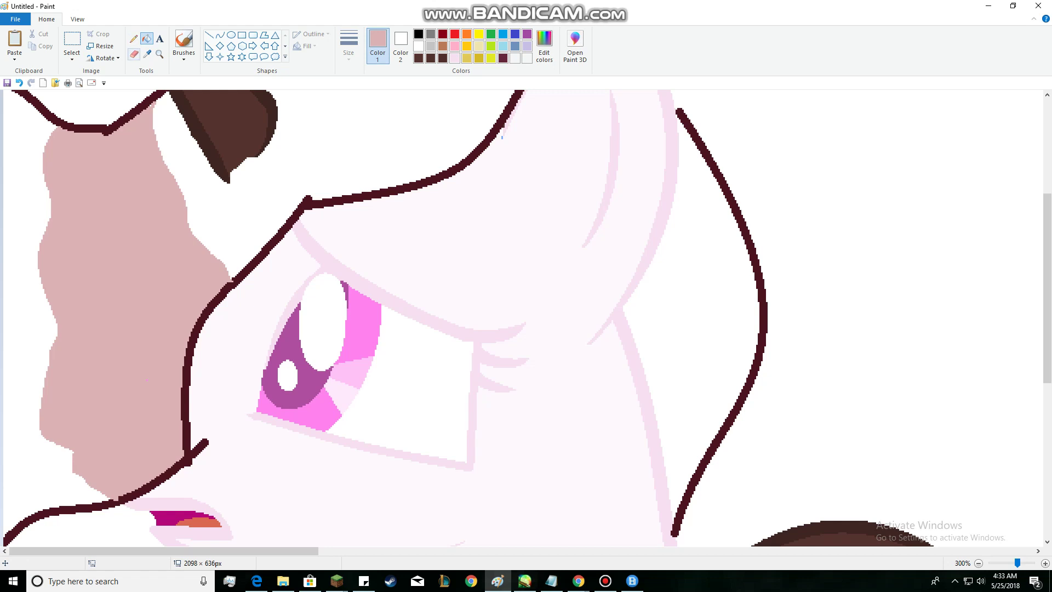
Sample the darker pink from the reference pony's mane and fill the mane section around the horn with it.
{"action": "left_click", "coordinate": [147, 54]}
{"action": "scroll", "coordinate": [693, 231], "scroll_direction": "up", "scroll_amount": 3}
{"action": "scroll", "coordinate": [502, 250], "scroll_direction": "down", "scroll_amount": 3}
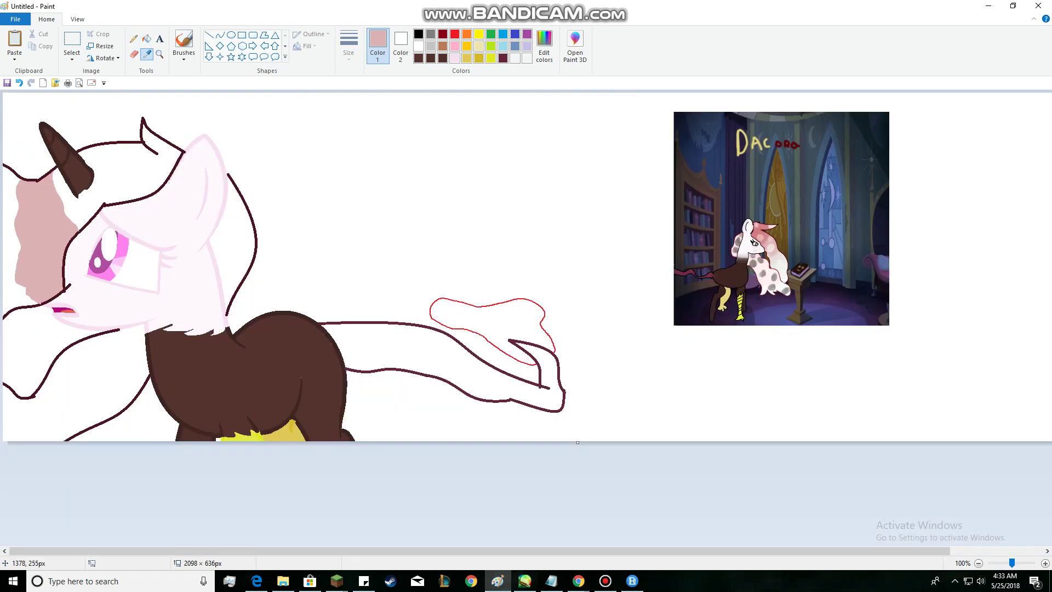
{"action": "left_click", "coordinate": [755, 232]}
{"action": "left_click", "coordinate": [134, 173]}
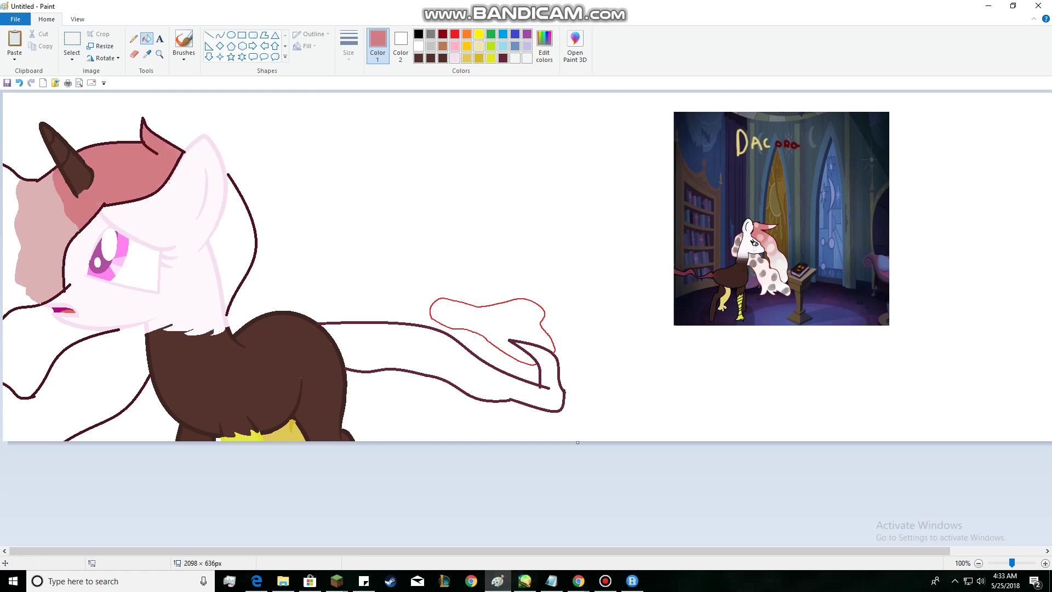
{"action": "left_click", "coordinate": [133, 38]}
{"action": "scroll", "coordinate": [12, 208], "scroll_direction": "up", "scroll_amount": 1}
{"action": "scroll", "coordinate": [113, 288], "scroll_direction": "up", "scroll_amount": 1}
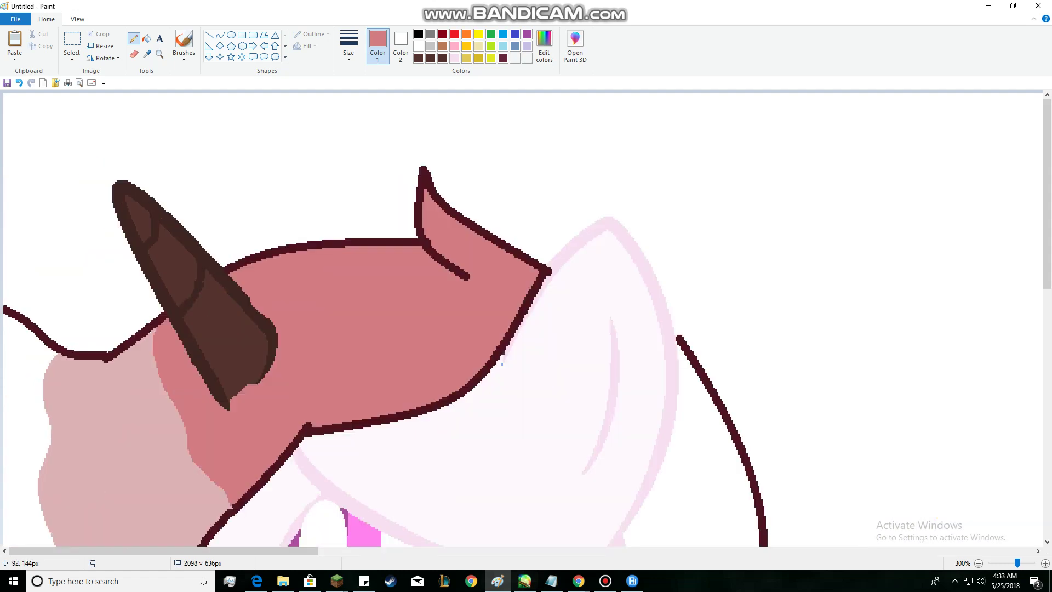
{"action": "mouse_move", "coordinate": [157, 323]}
{"action": "left_mouse_down"}
{"action": "mouse_move", "coordinate": [125, 378]}
{"action": "mouse_move", "coordinate": [157, 366]}
{"action": "mouse_move", "coordinate": [126, 422]}
{"action": "mouse_move", "coordinate": [176, 406]}
{"action": "mouse_move", "coordinate": [155, 465]}
{"action": "left_mouse_up"}
{"action": "mouse_move", "coordinate": [155, 465]}
{"action": "left_mouse_down"}
{"action": "mouse_move", "coordinate": [187, 451]}
{"action": "mouse_move", "coordinate": [186, 509]}
{"action": "left_mouse_up"}
{"action": "left_click_drag", "start_coordinate": [186, 508], "coordinate": [218, 486]}
{"action": "key", "text": "ctrl+z"}
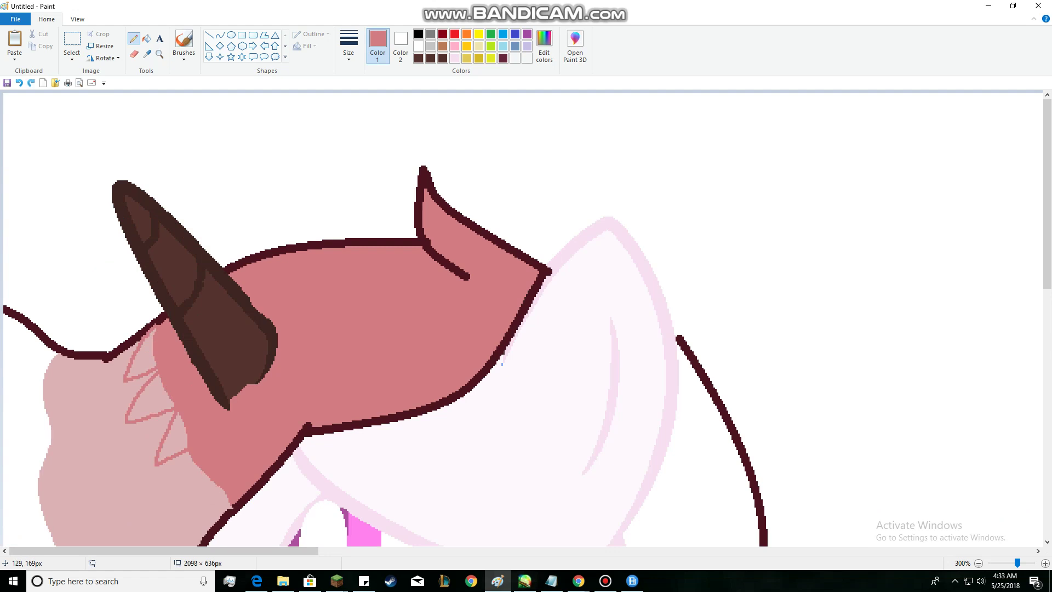
{"action": "key", "text": "ctrl+z"}
{"action": "key", "text": "ctrl+z"}
{"action": "key", "text": "ctrl+z"}
{"action": "scroll", "coordinate": [216, 368], "scroll_direction": "up", "scroll_amount": 2}
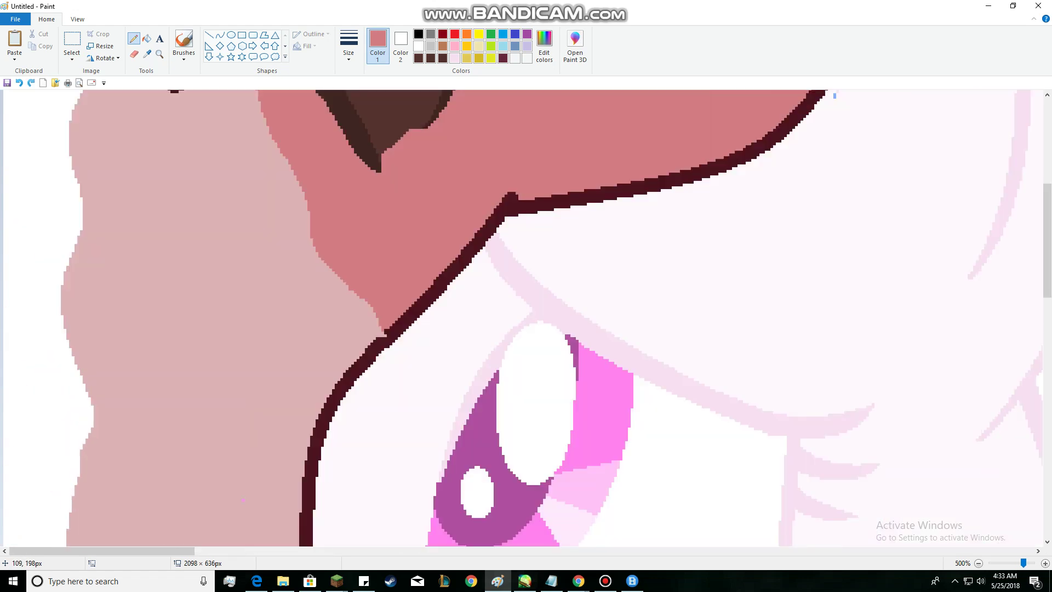
{"action": "scroll", "coordinate": [302, 295], "scroll_direction": "up", "scroll_amount": 1}
{"action": "mouse_move", "coordinate": [253, 141]}
{"action": "left_mouse_down"}
{"action": "mouse_move", "coordinate": [235, 151]}
{"action": "mouse_move", "coordinate": [256, 193]}
{"action": "left_mouse_up"}
{"action": "key", "text": "ctrl+z"}
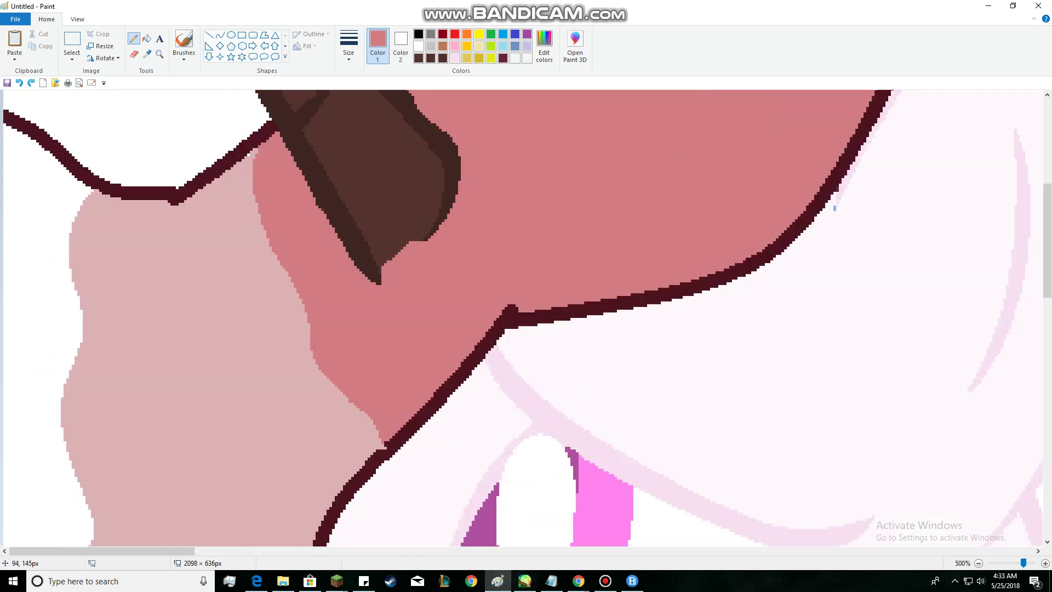
Pencil a row of darker pink spikes along the border with the pale pink band and fill each spike.
{"action": "mouse_move", "coordinate": [255, 152]}
{"action": "left_mouse_down"}
{"action": "mouse_move", "coordinate": [211, 198]}
{"action": "mouse_move", "coordinate": [254, 196]}
{"action": "mouse_move", "coordinate": [229, 240]}
{"action": "mouse_move", "coordinate": [276, 261]}
{"action": "mouse_move", "coordinate": [259, 341]}
{"action": "mouse_move", "coordinate": [308, 322]}
{"action": "mouse_move", "coordinate": [317, 410]}
{"action": "mouse_move", "coordinate": [335, 390]}
{"action": "mouse_move", "coordinate": [346, 435]}
{"action": "mouse_move", "coordinate": [366, 412]}
{"action": "mouse_move", "coordinate": [381, 431]}
{"action": "left_mouse_up"}
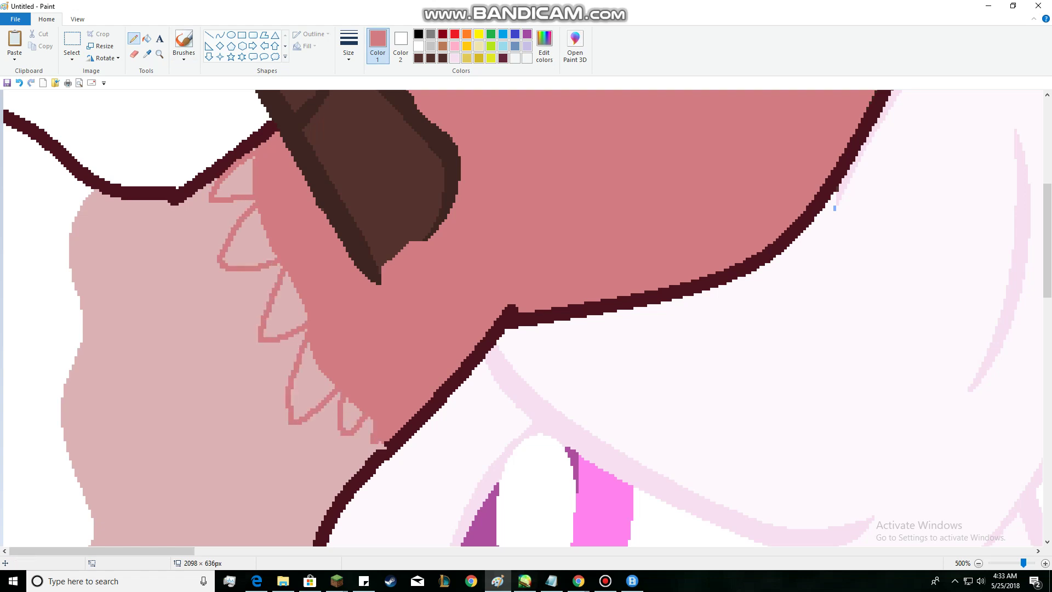
{"action": "left_click", "coordinate": [147, 39]}
{"action": "left_click", "coordinate": [234, 184]}
{"action": "left_click", "coordinate": [253, 241]}
{"action": "left_click", "coordinate": [293, 295]}
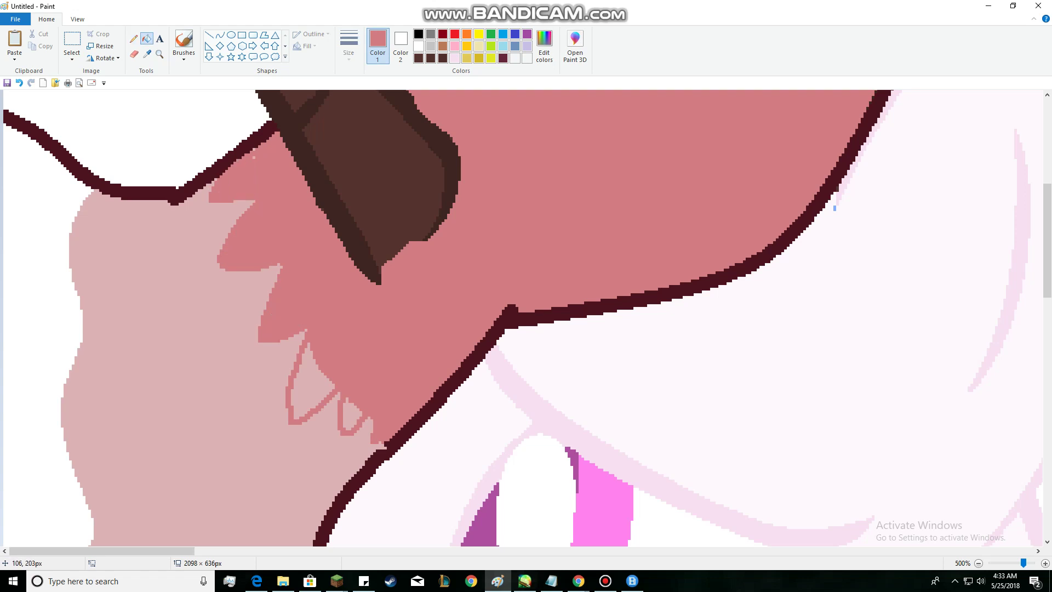
{"action": "left_click", "coordinate": [313, 372]}
{"action": "left_click", "coordinate": [352, 402]}
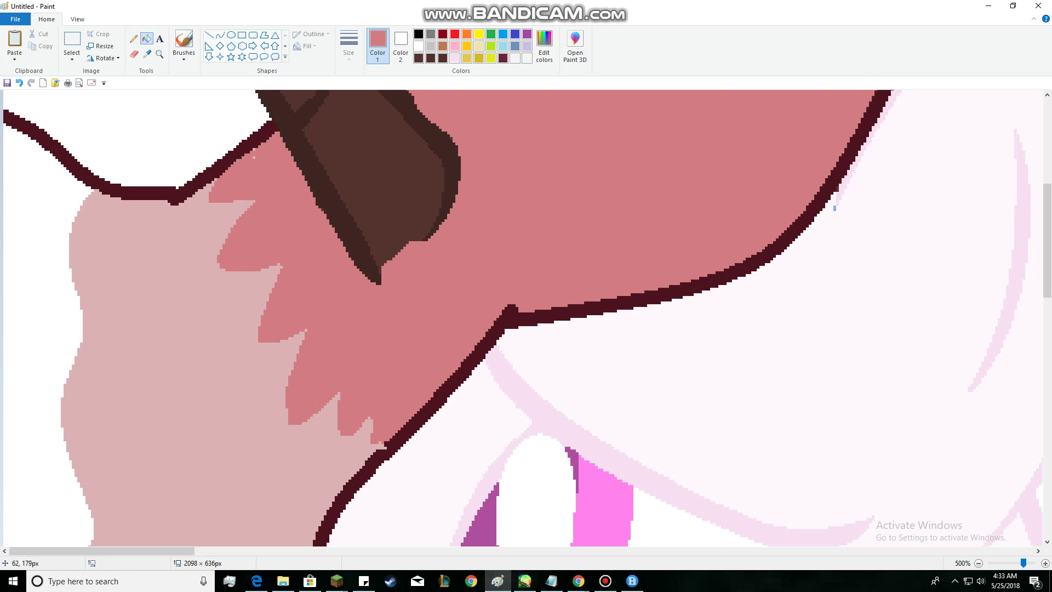
{"action": "left_click", "coordinate": [186, 202]}
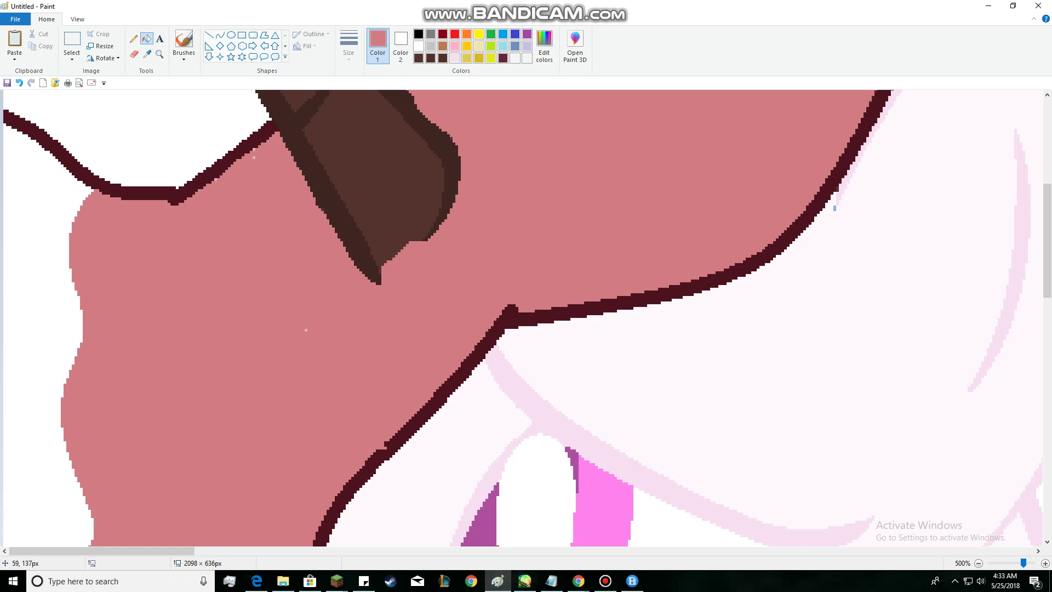
{"action": "key", "text": "ctrl+z"}
Sample the band's pale pink and pencil jagged spikes all along its outer edge down to the mane outline near the mouth.
{"action": "left_click", "coordinate": [147, 54]}
{"action": "left_click", "coordinate": [127, 227]}
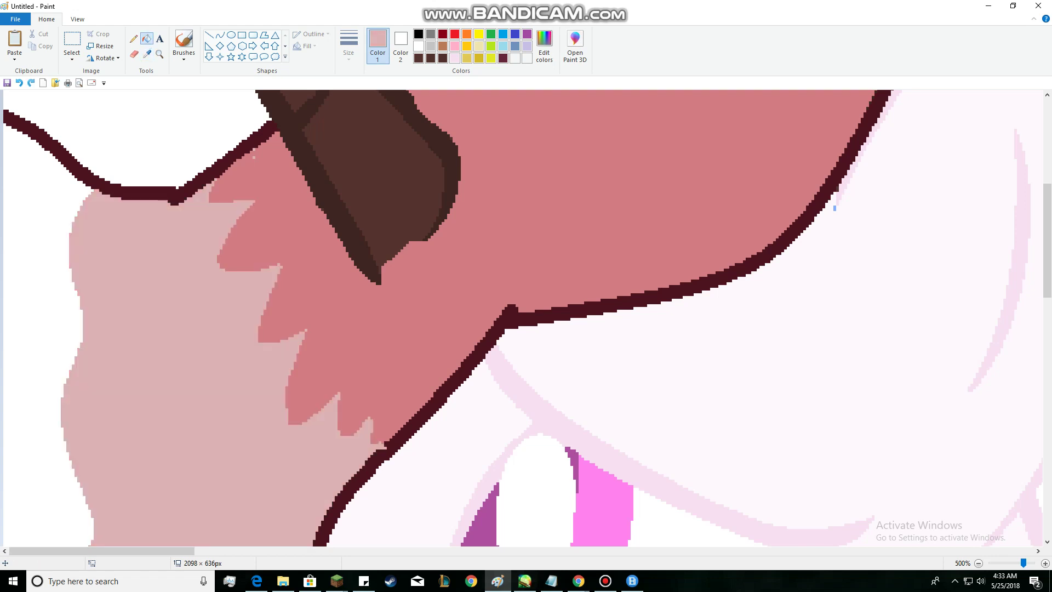
{"action": "left_click", "coordinate": [133, 38]}
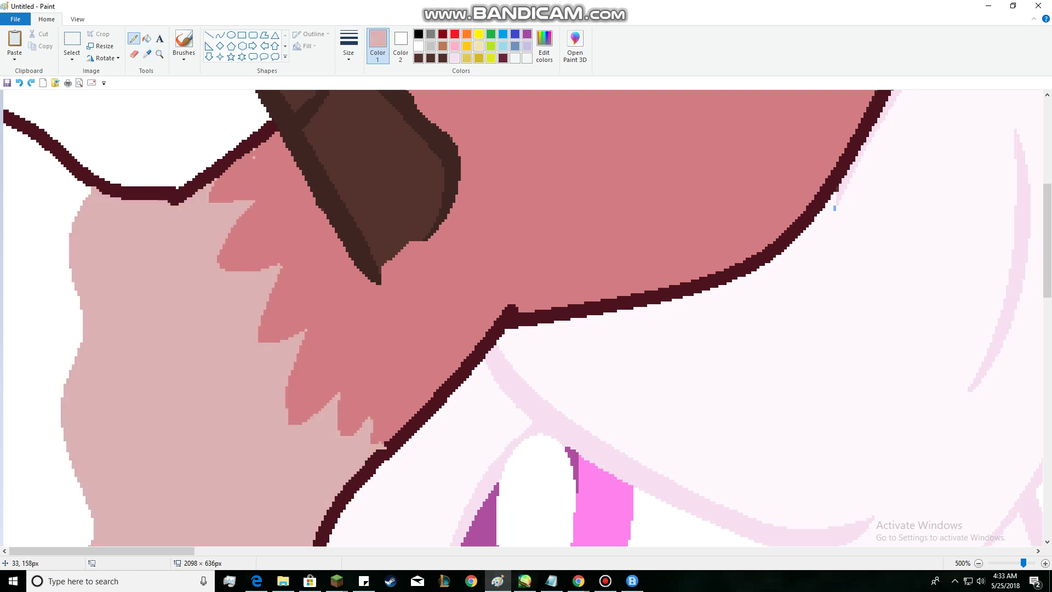
{"action": "mouse_move", "coordinate": [96, 189]}
{"action": "left_mouse_down"}
{"action": "mouse_move", "coordinate": [69, 239]}
{"action": "mouse_move", "coordinate": [77, 298]}
{"action": "mouse_move", "coordinate": [65, 378]}
{"action": "mouse_move", "coordinate": [77, 526]}
{"action": "mouse_move", "coordinate": [91, 507]}
{"action": "left_mouse_up"}
{"action": "scroll", "coordinate": [94, 506], "scroll_direction": "down", "scroll_amount": 3}
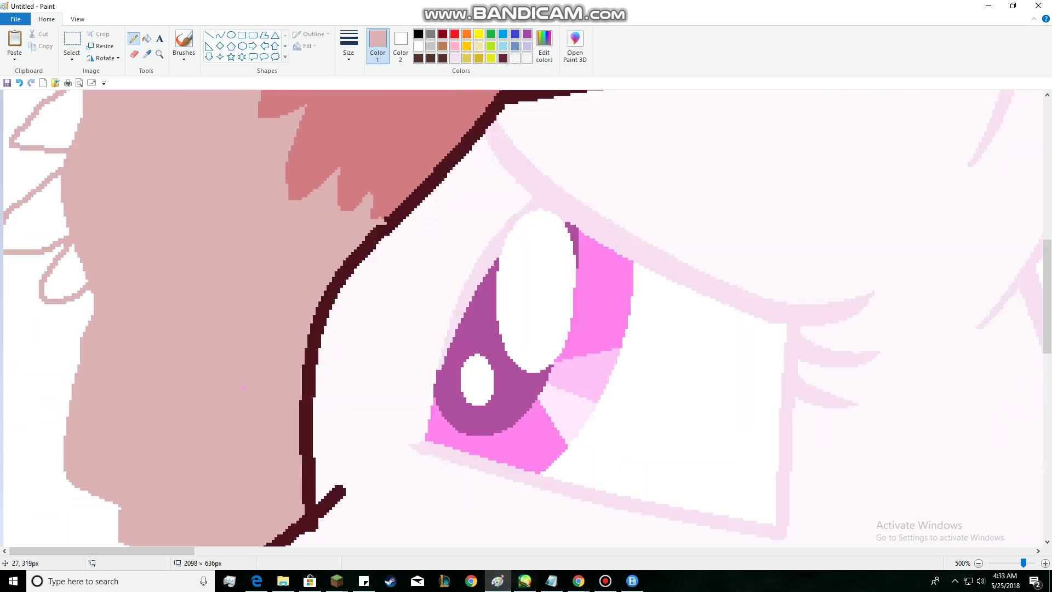
{"action": "mouse_move", "coordinate": [77, 301]}
{"action": "left_mouse_down"}
{"action": "mouse_move", "coordinate": [39, 334]}
{"action": "mouse_move", "coordinate": [80, 358]}
{"action": "mouse_move", "coordinate": [46, 415]}
{"action": "mouse_move", "coordinate": [63, 450]}
{"action": "mouse_move", "coordinate": [44, 500]}
{"action": "mouse_move", "coordinate": [70, 491]}
{"action": "mouse_move", "coordinate": [68, 545]}
{"action": "left_mouse_up"}
{"action": "scroll", "coordinate": [140, 379], "scroll_direction": "down", "scroll_amount": 3}
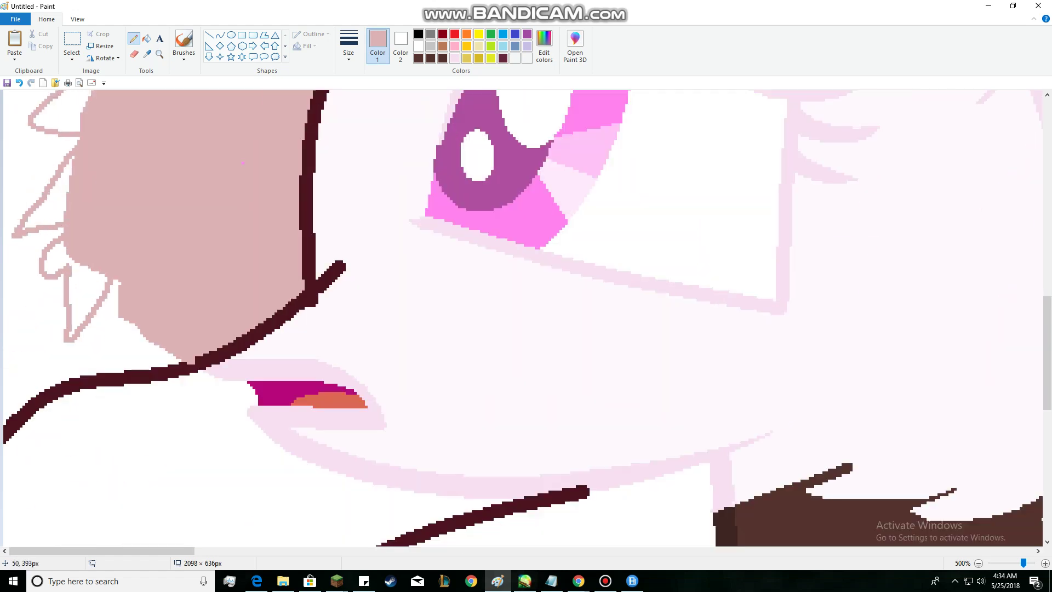
{"action": "mouse_move", "coordinate": [104, 302]}
{"action": "left_mouse_down"}
{"action": "mouse_move", "coordinate": [71, 332]}
{"action": "mouse_move", "coordinate": [153, 374]}
{"action": "left_mouse_up"}
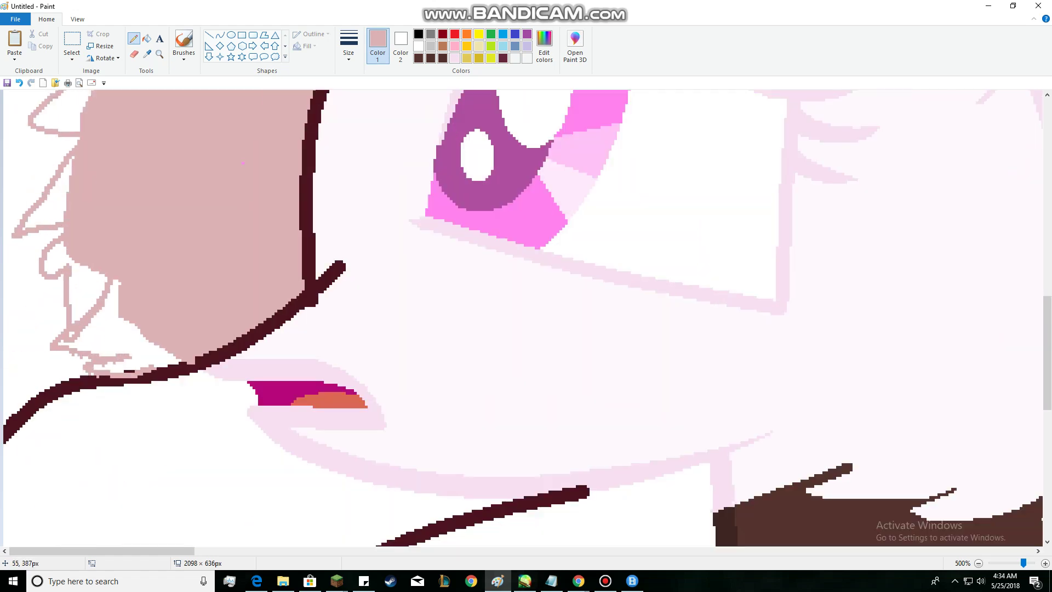
{"action": "key", "text": "ctrl+z"}
{"action": "mouse_move", "coordinate": [104, 313]}
{"action": "left_mouse_down"}
{"action": "mouse_move", "coordinate": [118, 372]}
{"action": "mouse_move", "coordinate": [148, 374]}
{"action": "left_mouse_up"}
Fill all the spikes along the outer edge of the pale band with pale pink.
{"action": "left_click", "coordinate": [146, 38]}
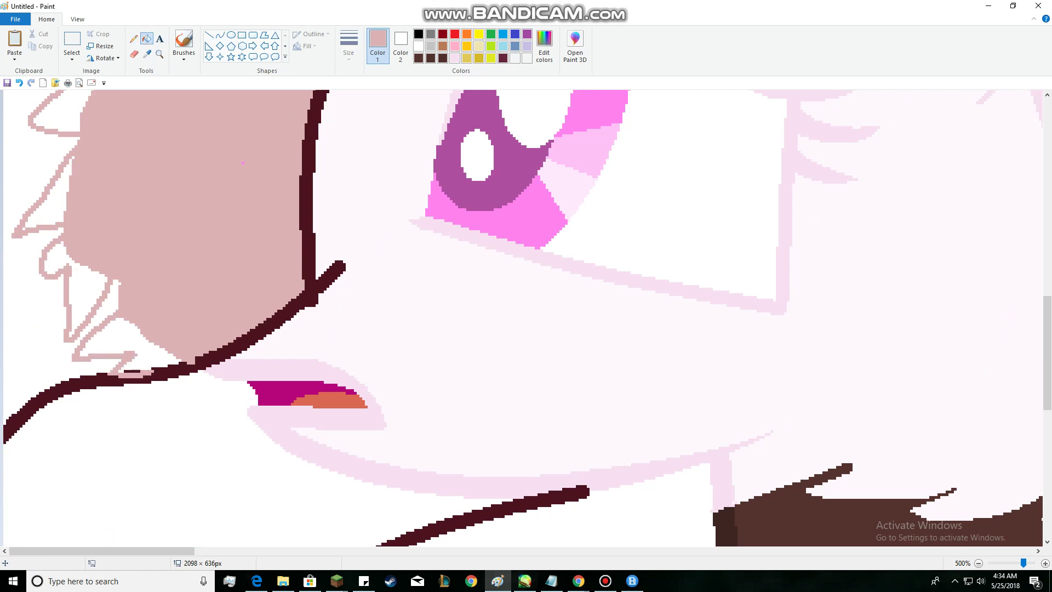
{"action": "left_click", "coordinate": [135, 340]}
{"action": "left_click", "coordinate": [87, 291]}
{"action": "left_click", "coordinate": [54, 204]}
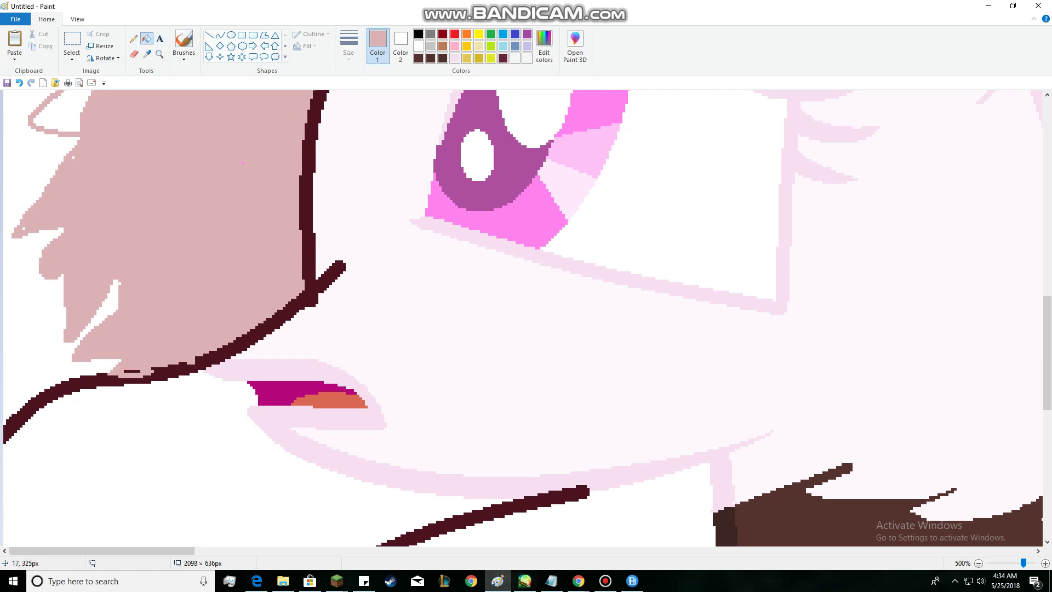
{"action": "scroll", "coordinate": [56, 197], "scroll_direction": "up", "scroll_amount": 2}
{"action": "left_click", "coordinate": [60, 329]}
{"action": "left_click", "coordinate": [66, 271]}
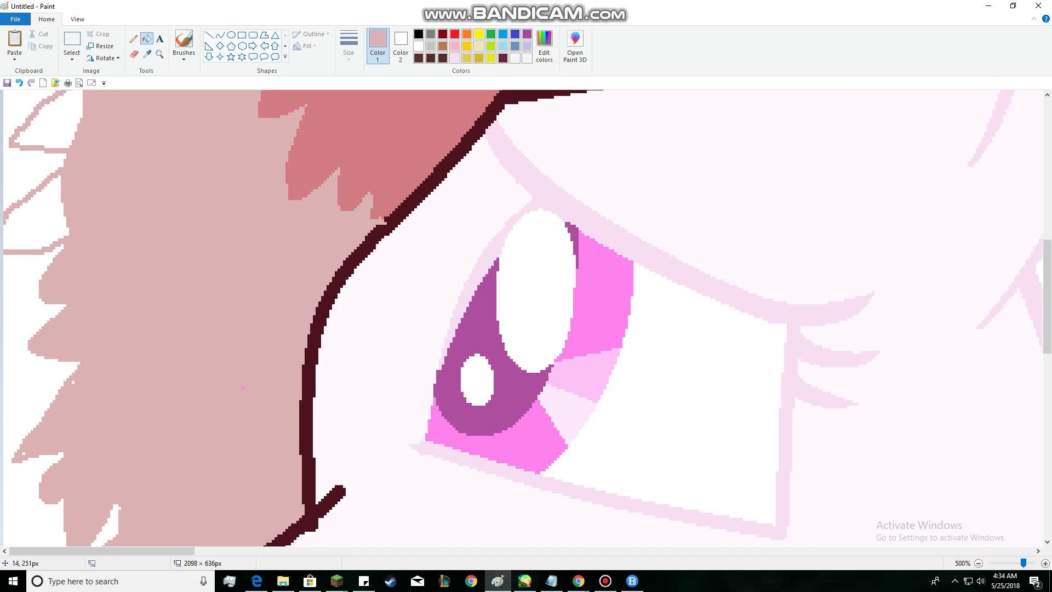
{"action": "left_click", "coordinate": [33, 219]}
{"action": "left_click", "coordinate": [50, 126]}
{"action": "scroll", "coordinate": [50, 125], "scroll_direction": "up", "scroll_amount": 5}
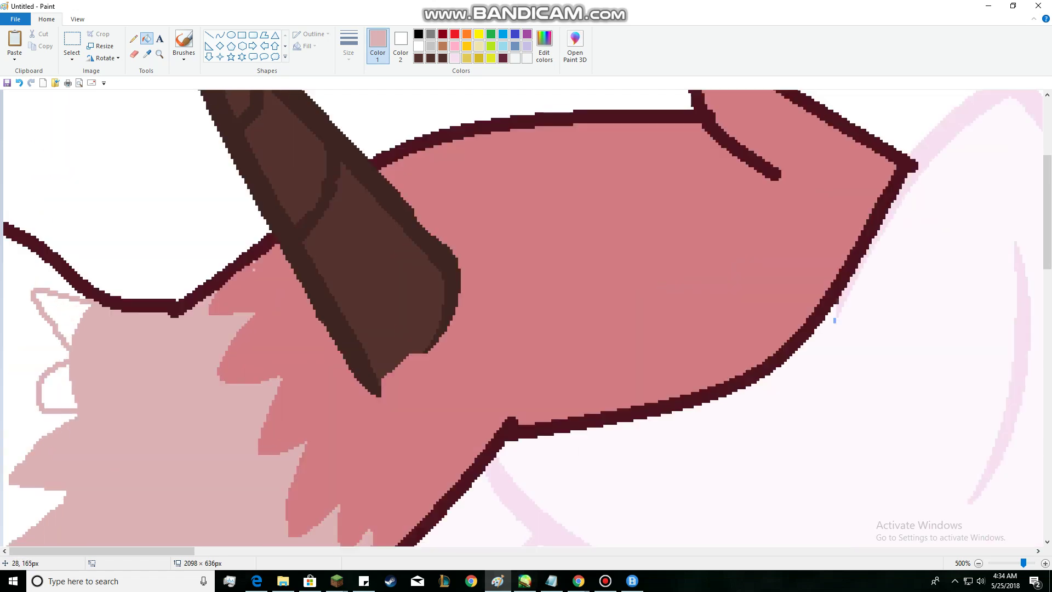
{"action": "left_click", "coordinate": [61, 318]}
{"action": "left_click", "coordinate": [57, 387]}
Pencil light grey blotch outlines on the pale band, across the jagged colour border and on the darker pink mane.
{"action": "scroll", "coordinate": [58, 329], "scroll_direction": "down", "scroll_amount": 4}
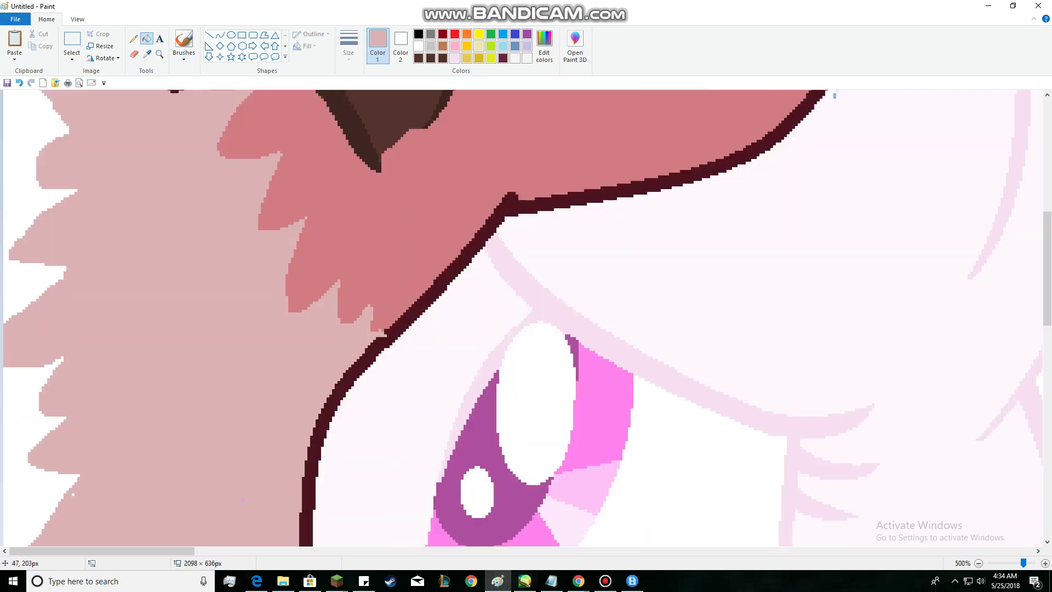
{"action": "scroll", "coordinate": [153, 214], "scroll_direction": "down", "scroll_amount": 5}
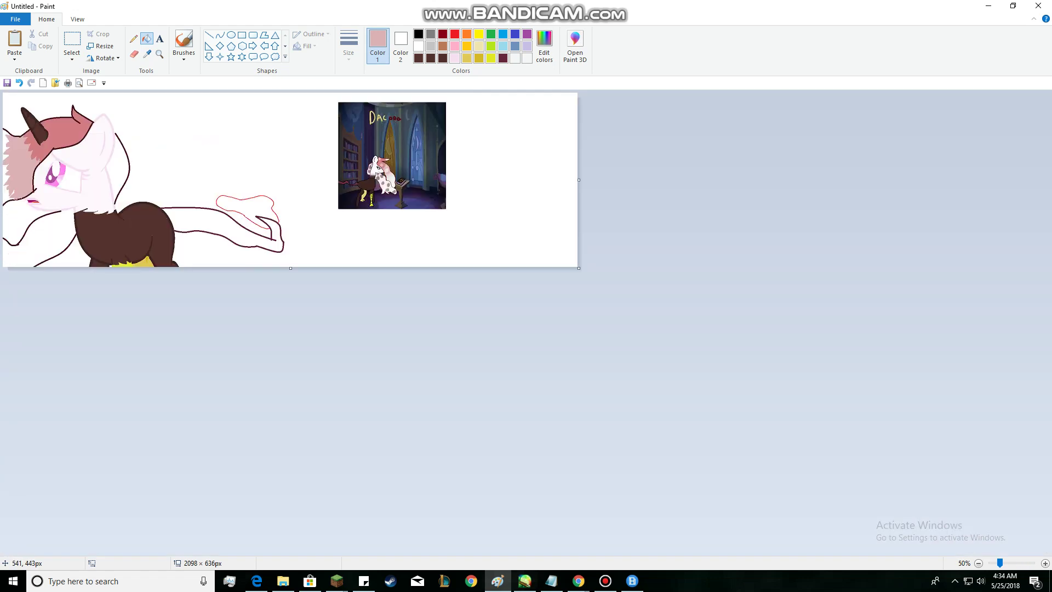
{"action": "left_click", "coordinate": [430, 46]}
{"action": "left_click", "coordinate": [133, 38]}
{"action": "scroll", "coordinate": [20, 195], "scroll_direction": "up", "scroll_amount": 2}
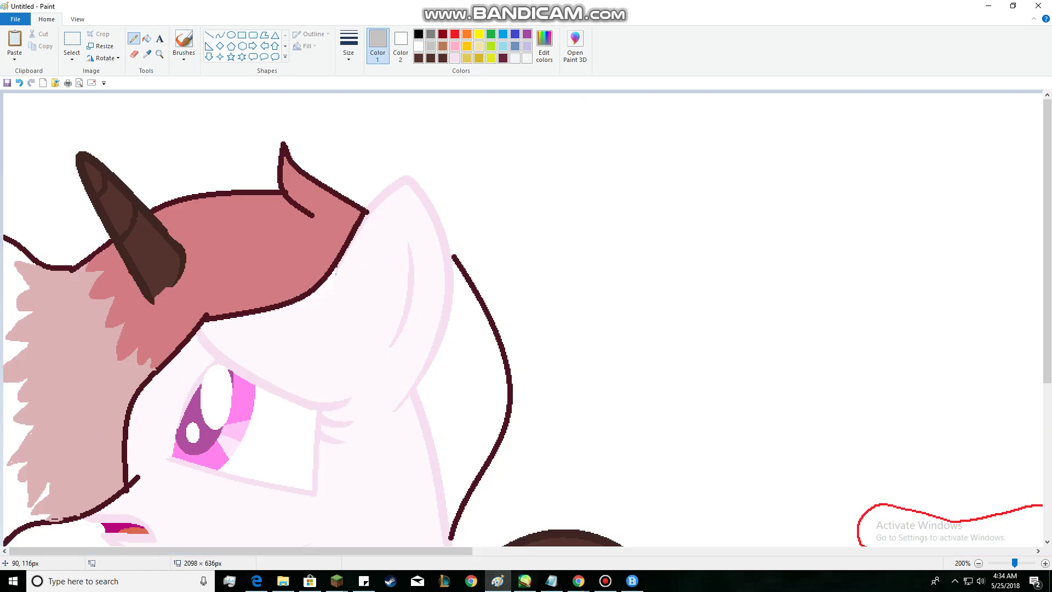
{"action": "mouse_move", "coordinate": [12, 259]}
{"action": "left_mouse_down"}
{"action": "mouse_move", "coordinate": [19, 233]}
{"action": "mouse_move", "coordinate": [21, 255]}
{"action": "mouse_move", "coordinate": [8, 259]}
{"action": "left_mouse_up"}
{"action": "scroll", "coordinate": [40, 155], "scroll_direction": "up", "scroll_amount": 2}
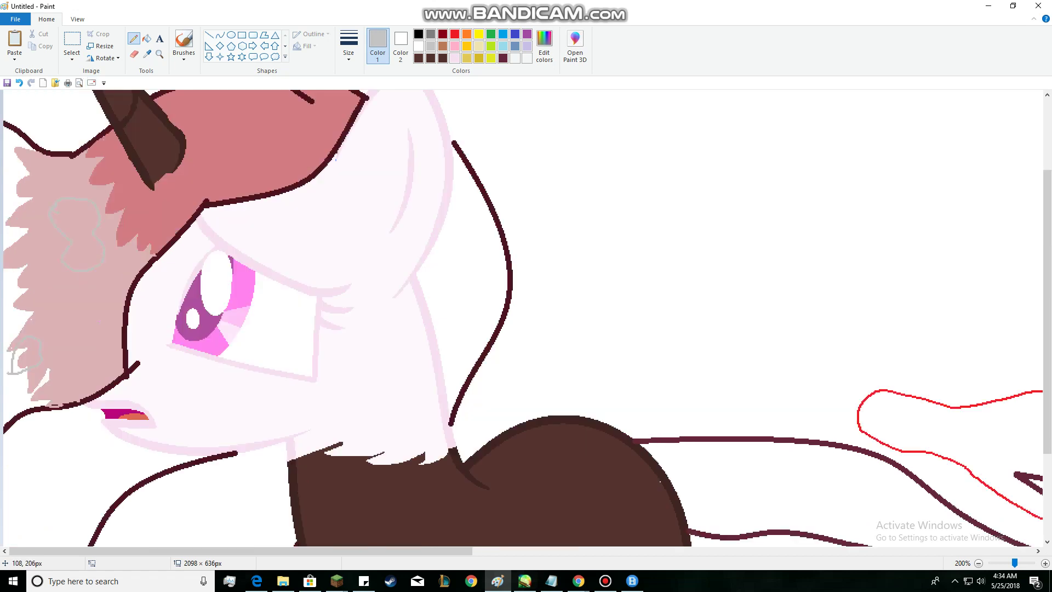
{"action": "mouse_move", "coordinate": [121, 203]}
{"action": "left_mouse_down"}
{"action": "mouse_move", "coordinate": [113, 248]}
{"action": "mouse_move", "coordinate": [129, 254]}
{"action": "mouse_move", "coordinate": [134, 208]}
{"action": "left_mouse_up"}
{"action": "scroll", "coordinate": [113, 201], "scroll_direction": "up", "scroll_amount": 2}
{"action": "mouse_move", "coordinate": [237, 226]}
{"action": "left_mouse_down"}
{"action": "mouse_move", "coordinate": [218, 243]}
{"action": "mouse_move", "coordinate": [268, 290]}
{"action": "mouse_move", "coordinate": [275, 252]}
{"action": "mouse_move", "coordinate": [255, 231]}
{"action": "mouse_move", "coordinate": [231, 231]}
{"action": "left_mouse_up"}
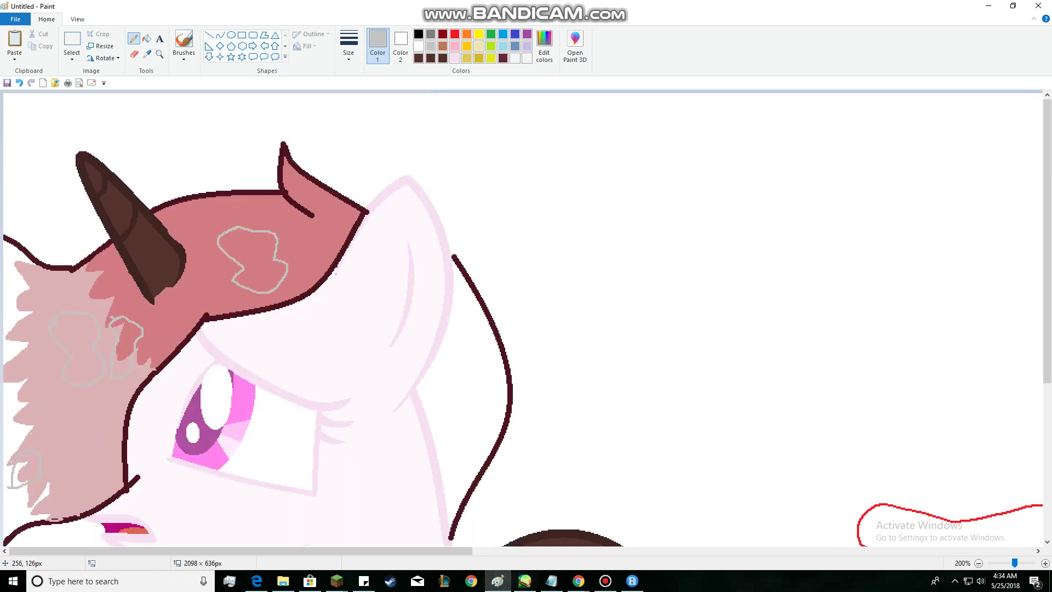
Pencil a light grey blotch overlapping the upper outline of the darker pink mane behind the horn.
{"action": "mouse_move", "coordinate": [310, 235]}
{"action": "left_mouse_down"}
{"action": "mouse_move", "coordinate": [315, 270]}
{"action": "mouse_move", "coordinate": [340, 253]}
{"action": "left_mouse_up"}
{"action": "key", "text": "ctrl+z"}
{"action": "scroll", "coordinate": [340, 255], "scroll_direction": "up", "scroll_amount": 1}
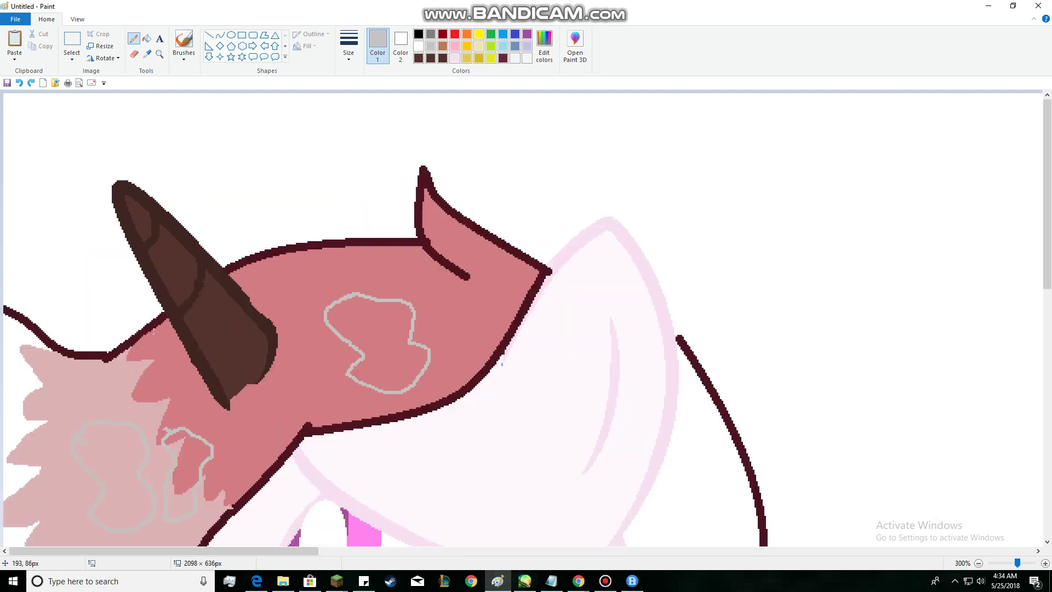
{"action": "mouse_move", "coordinate": [322, 232]}
{"action": "left_mouse_down"}
{"action": "mouse_move", "coordinate": [304, 283]}
{"action": "mouse_move", "coordinate": [277, 276]}
{"action": "mouse_move", "coordinate": [263, 251]}
{"action": "mouse_move", "coordinate": [293, 227]}
{"action": "mouse_move", "coordinate": [324, 233]}
{"action": "left_mouse_up"}
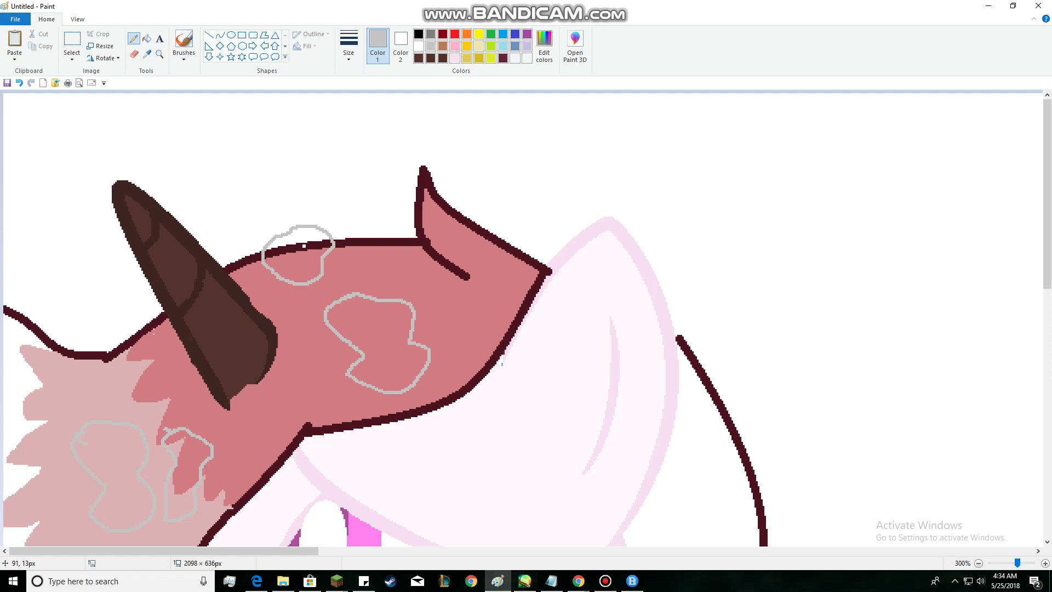
{"action": "key", "text": "ctrl+z"}
Redraw the mane's dark outline across the overlapping grey blotch and fill the part of the blotch outside the mane with white.
{"action": "left_click", "coordinate": [147, 54]}
{"action": "left_click", "coordinate": [260, 254]}
{"action": "scroll", "coordinate": [262, 253], "scroll_direction": "up", "scroll_amount": 2}
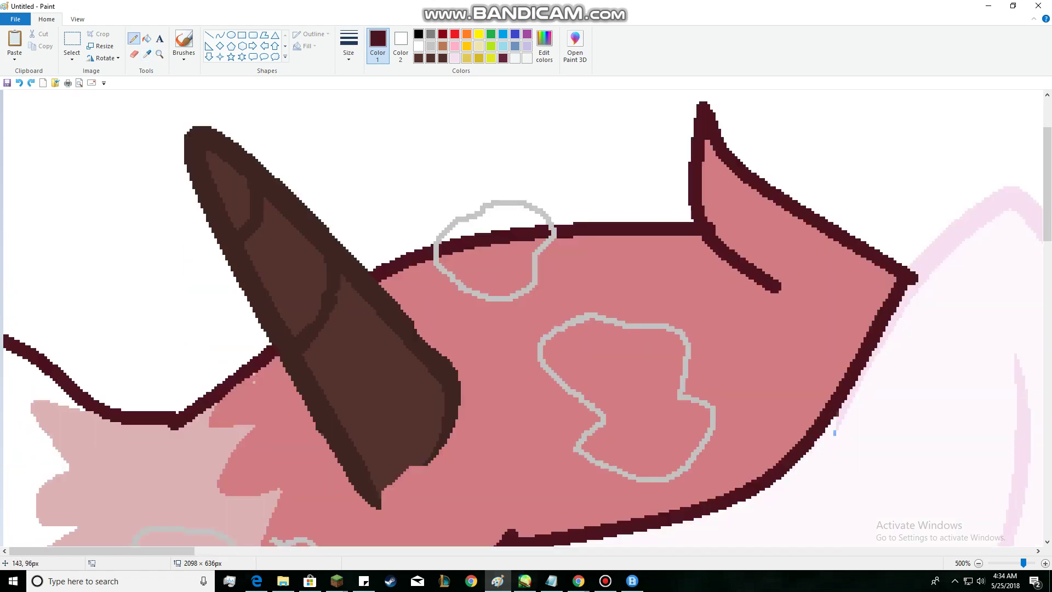
{"action": "left_click", "coordinate": [436, 246]}
{"action": "left_click", "coordinate": [435, 252]}
{"action": "left_click_drag", "start_coordinate": [436, 250], "coordinate": [445, 248]}
{"action": "left_click_drag", "start_coordinate": [547, 224], "coordinate": [556, 222]}
{"action": "left_click", "coordinate": [146, 39]}
{"action": "right_click", "coordinate": [476, 213]}
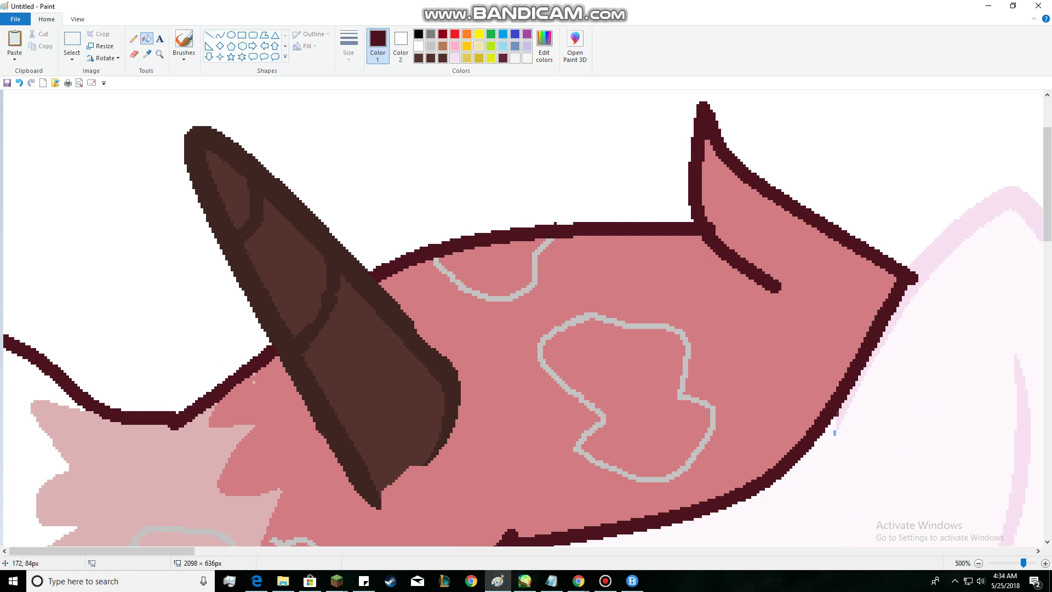
Pencil a light grey blotch outline around the pointed tip of the pink mane's raised curl.
{"action": "left_click", "coordinate": [486, 268]}
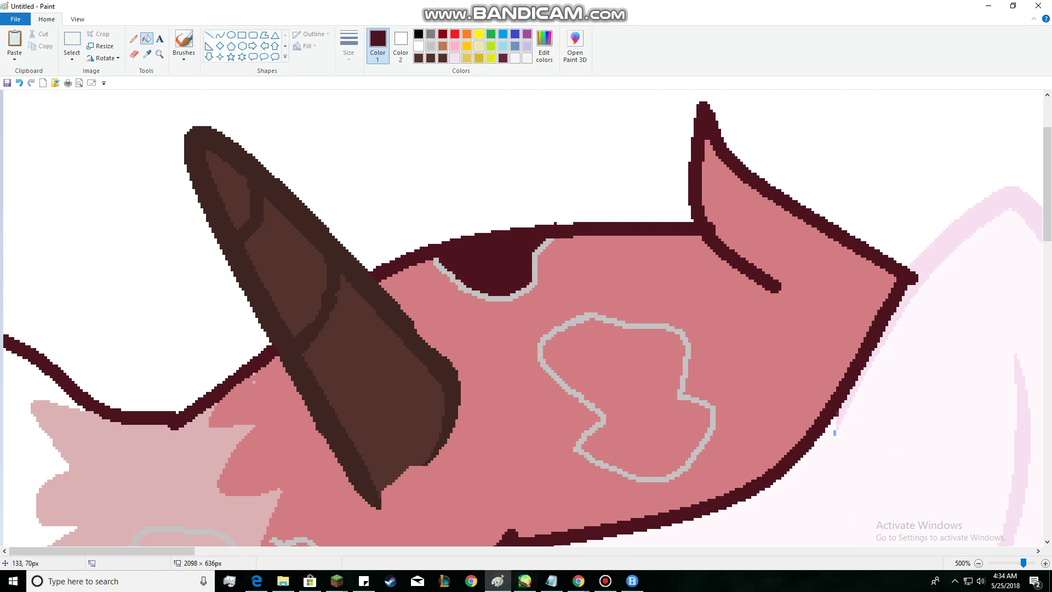
{"action": "key", "text": "ctrl+z"}
{"action": "left_click", "coordinate": [146, 53]}
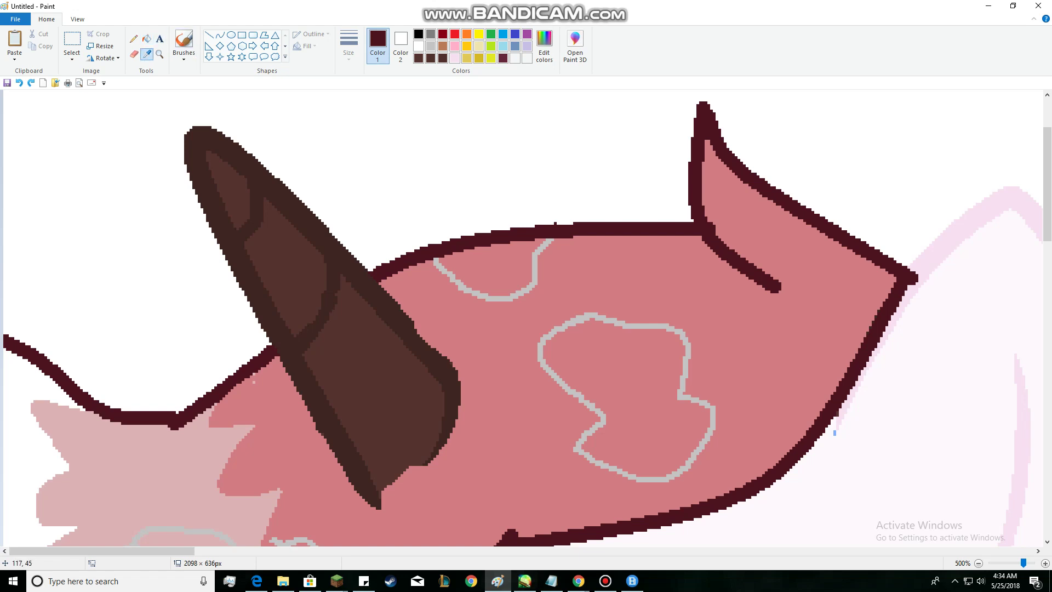
{"action": "left_click", "coordinate": [430, 46]}
{"action": "left_click", "coordinate": [134, 38]}
{"action": "mouse_move", "coordinate": [773, 151]}
{"action": "left_mouse_down"}
{"action": "mouse_move", "coordinate": [746, 211]}
{"action": "mouse_move", "coordinate": [687, 201]}
{"action": "mouse_move", "coordinate": [693, 122]}
{"action": "mouse_move", "coordinate": [726, 96]}
{"action": "mouse_move", "coordinate": [781, 160]}
{"action": "left_mouse_up"}
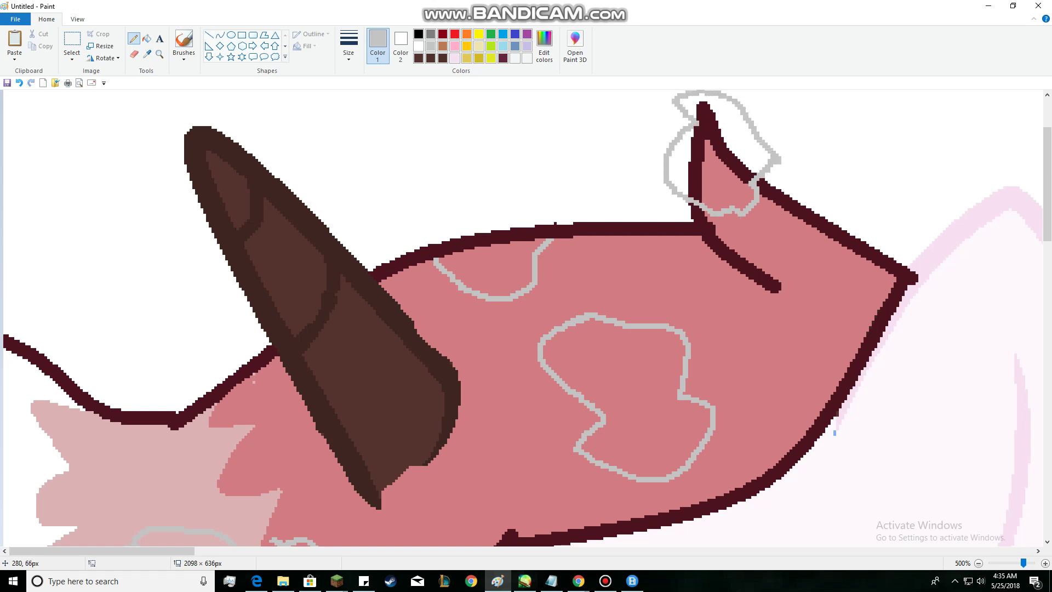
Sample the dark maroon outline colour and redraw the curl's outline where the grey blotch crosses it.
{"action": "left_click", "coordinate": [147, 53]}
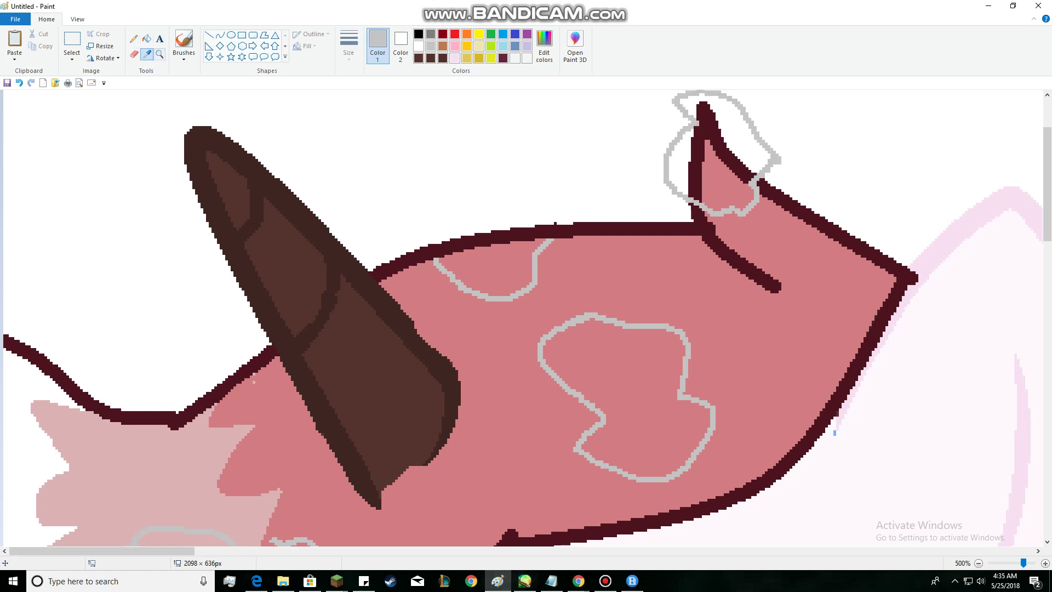
{"action": "left_click", "coordinate": [698, 137]}
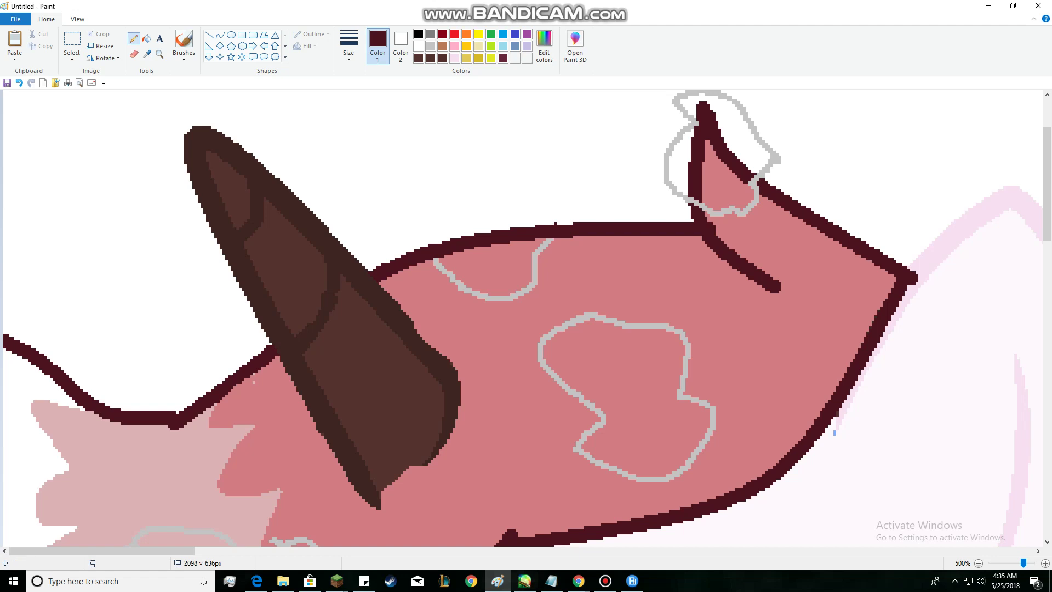
{"action": "left_click_drag", "start_coordinate": [689, 198], "coordinate": [692, 211]}
{"action": "left_click_drag", "start_coordinate": [756, 175], "coordinate": [754, 190]}
Fill the grey blotch lines outside the curl's tip with white.
{"action": "left_click", "coordinate": [147, 39]}
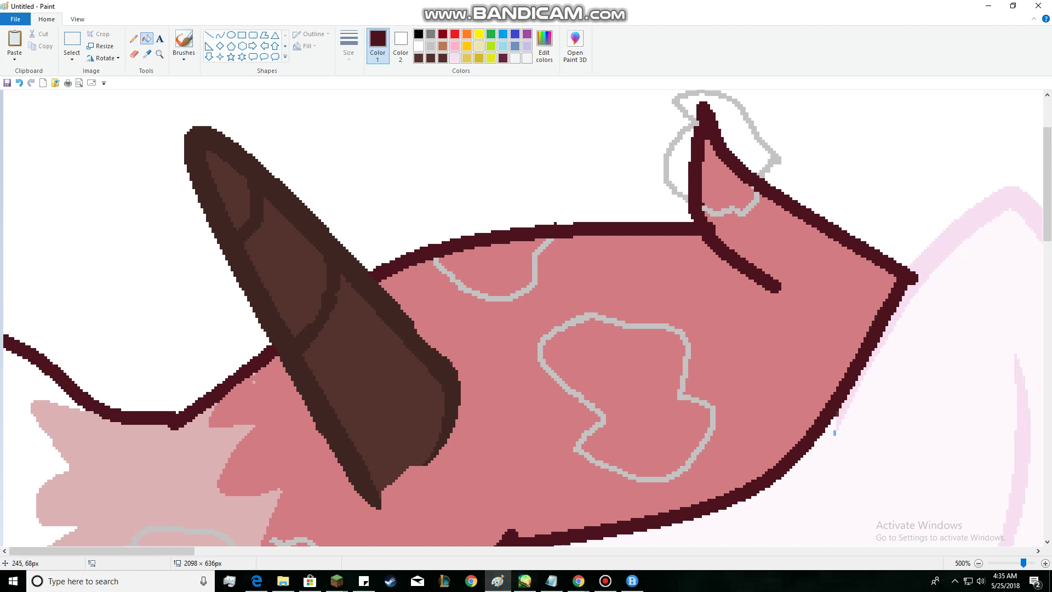
{"action": "left_click", "coordinate": [666, 164]}
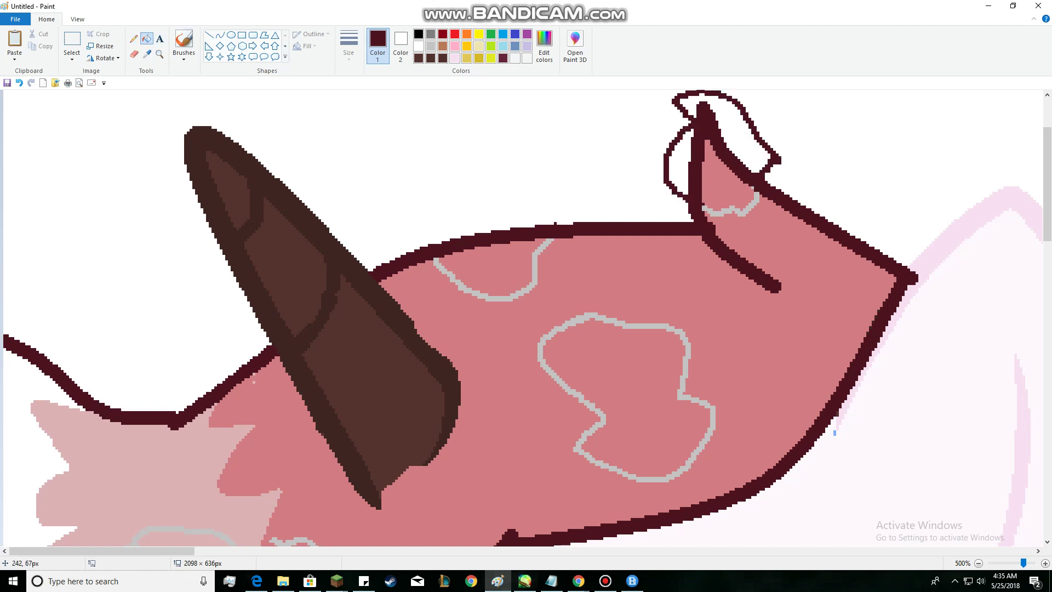
{"action": "key", "text": "ctrl+z"}
{"action": "left_click", "coordinate": [146, 54]}
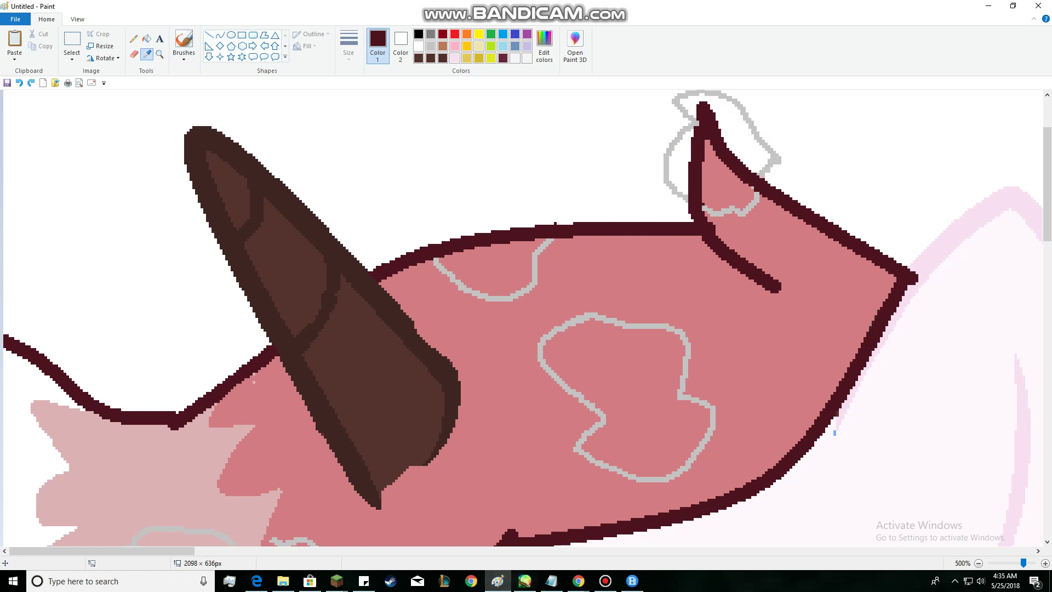
{"action": "left_click", "coordinate": [146, 38]}
{"action": "right_click", "coordinate": [666, 165]}
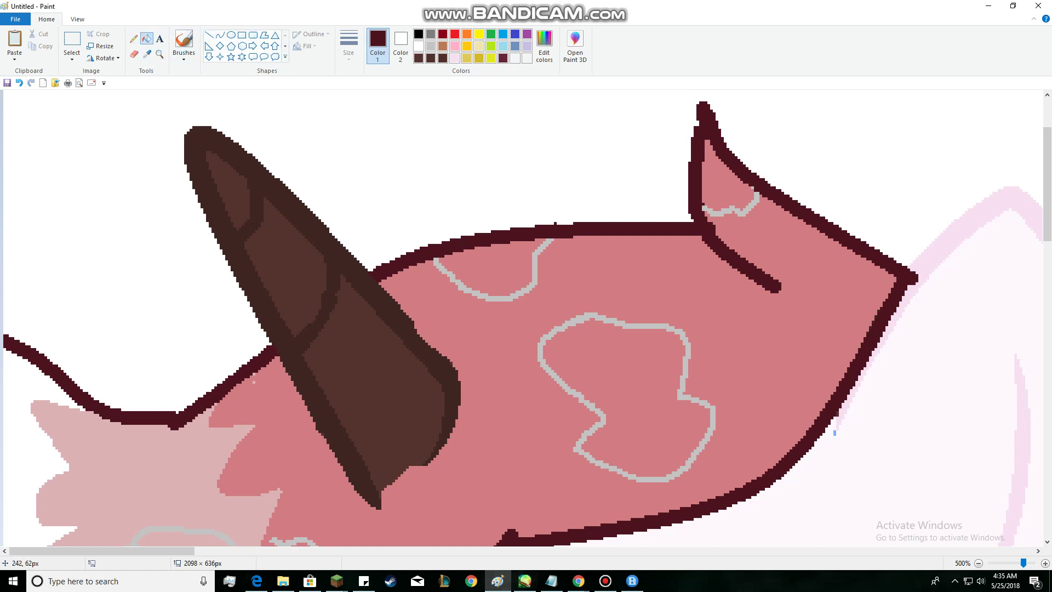
Fill the three blotches on the darker pink mane behind the horn and at the curl's tip with light grey.
{"action": "left_click", "coordinate": [742, 181]}
{"action": "key", "text": "ctrl+z"}
{"action": "left_click", "coordinate": [430, 46]}
{"action": "left_click", "coordinate": [711, 171]}
{"action": "left_click", "coordinate": [493, 266]}
{"action": "left_click", "coordinate": [614, 378]}
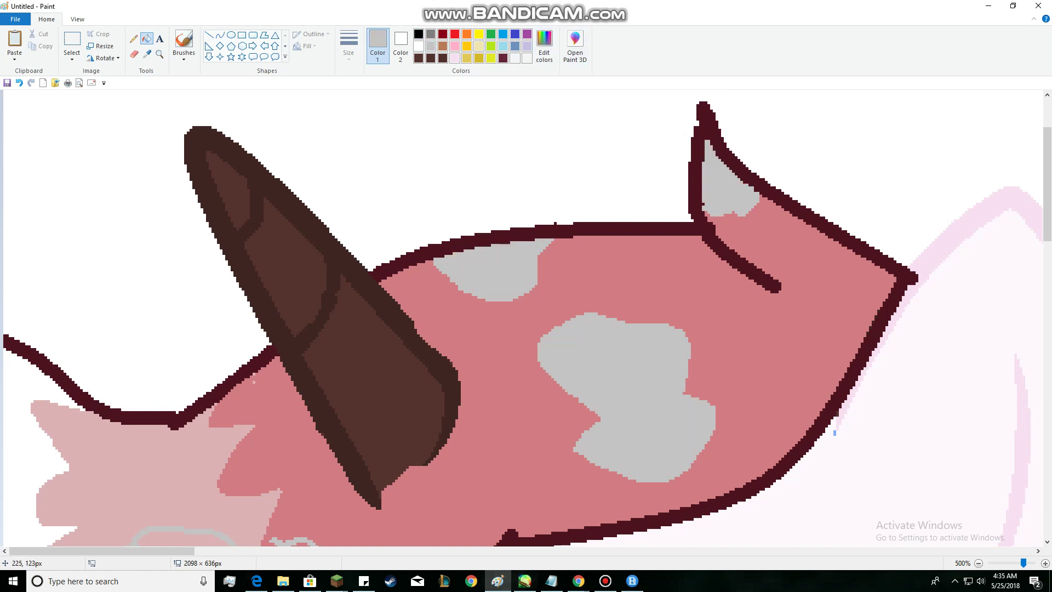
Fill the blotches on the pale pink band and across its jagged colour border with light grey.
{"action": "scroll", "coordinate": [330, 283], "scroll_direction": "down", "scroll_amount": 2}
{"action": "left_click", "coordinate": [189, 383]}
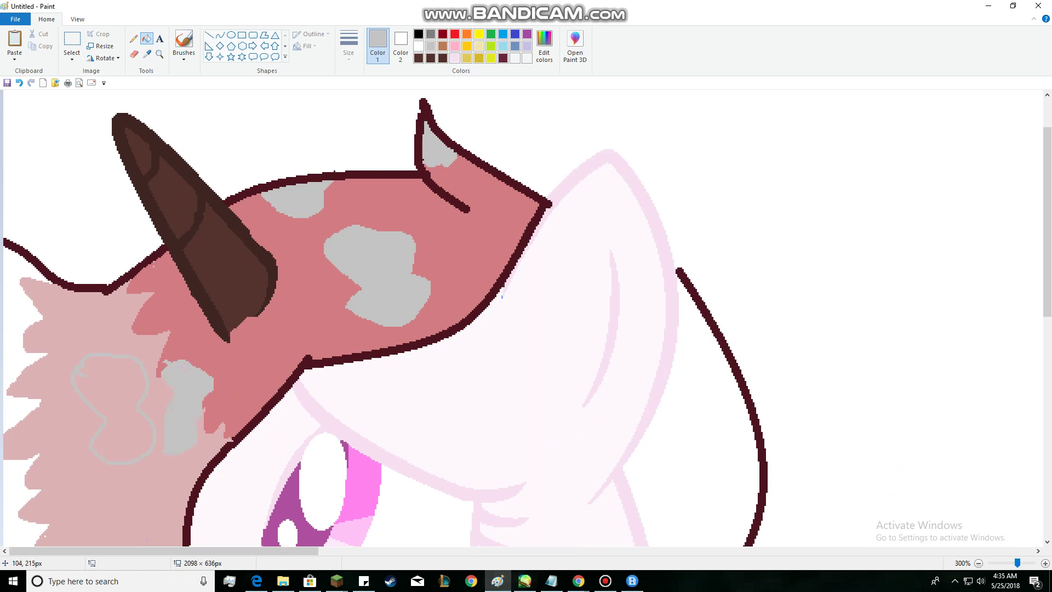
{"action": "scroll", "coordinate": [502, 297], "scroll_direction": "down", "scroll_amount": 2}
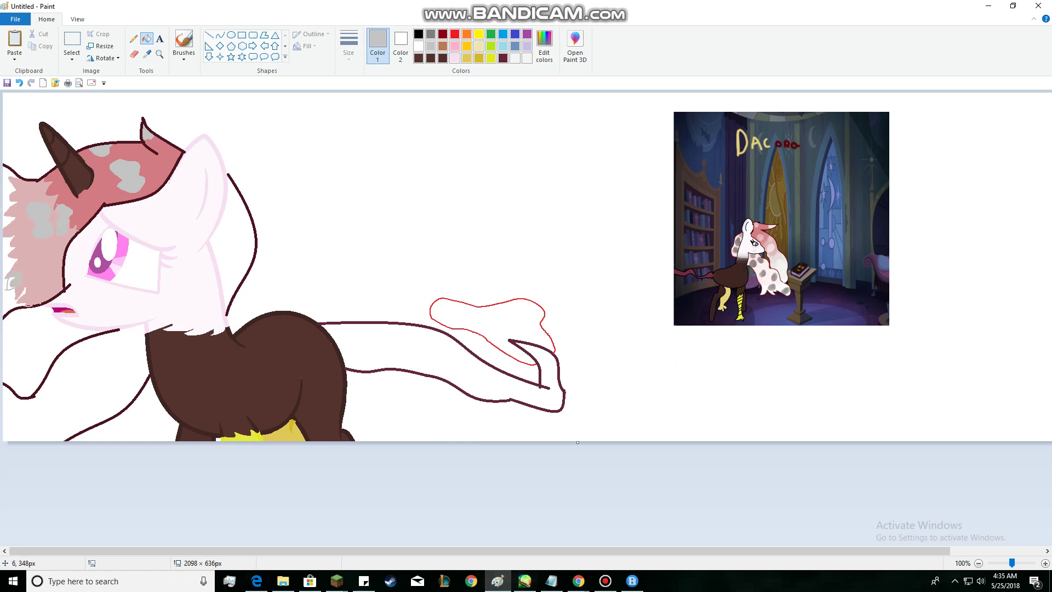
{"action": "left_click", "coordinate": [9, 286]}
Fill the long tail with the maroon sampled from the reference pony's tail.
{"action": "scroll", "coordinate": [87, 254], "scroll_direction": "up", "scroll_amount": 1}
{"action": "scroll", "coordinate": [66, 256], "scroll_direction": "down", "scroll_amount": 3}
{"action": "scroll", "coordinate": [97, 393], "scroll_direction": "up", "scroll_amount": 2}
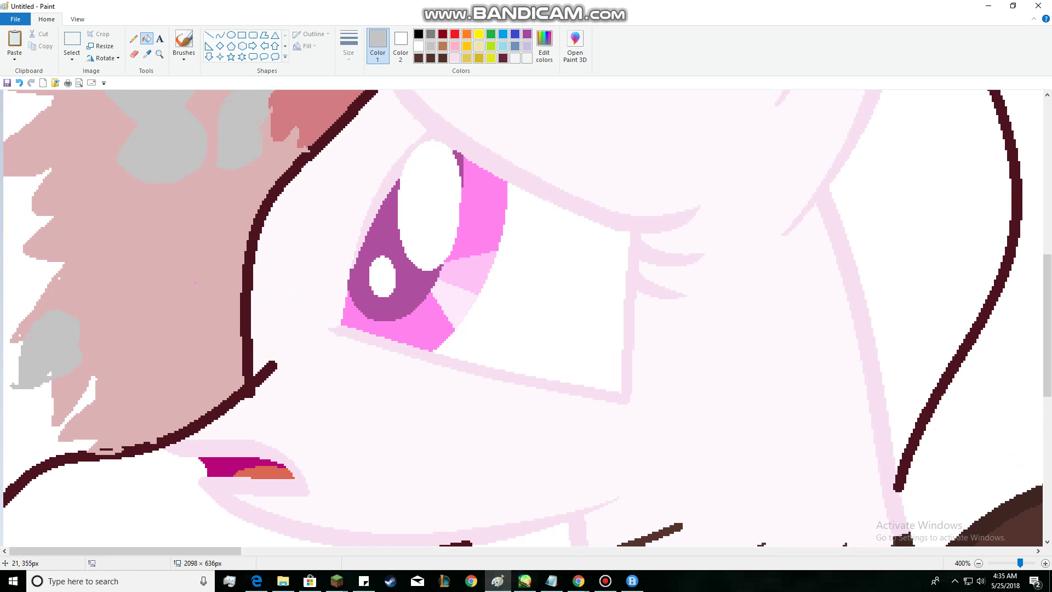
{"action": "scroll", "coordinate": [80, 341], "scroll_direction": "up", "scroll_amount": 5}
{"action": "scroll", "coordinate": [284, 312], "scroll_direction": "down", "scroll_amount": 1}
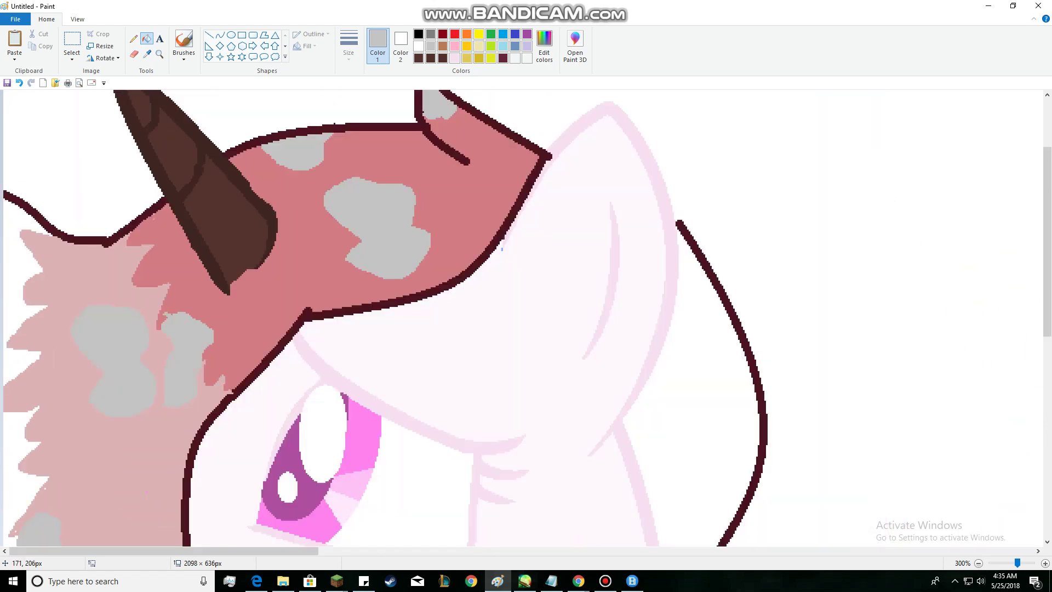
{"action": "scroll", "coordinate": [501, 249], "scroll_direction": "down", "scroll_amount": 3}
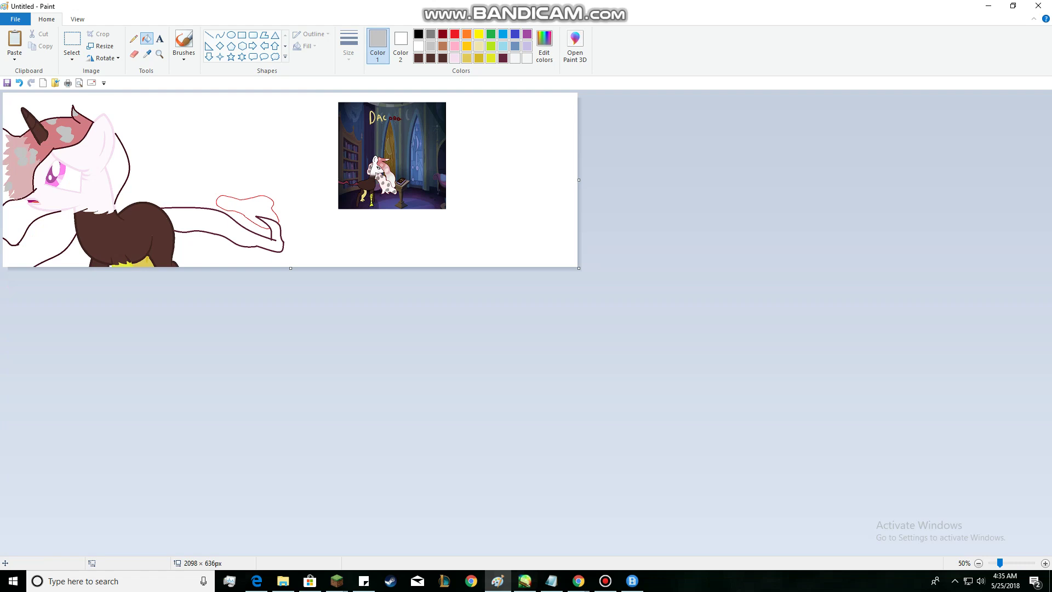
{"action": "scroll", "coordinate": [526, 322], "scroll_direction": "up", "scroll_amount": 2}
{"action": "scroll", "coordinate": [526, 322], "scroll_direction": "down", "scroll_amount": 2}
{"action": "left_click", "coordinate": [146, 54]}
{"action": "left_click", "coordinate": [340, 183]}
{"action": "left_click", "coordinate": [208, 225]}
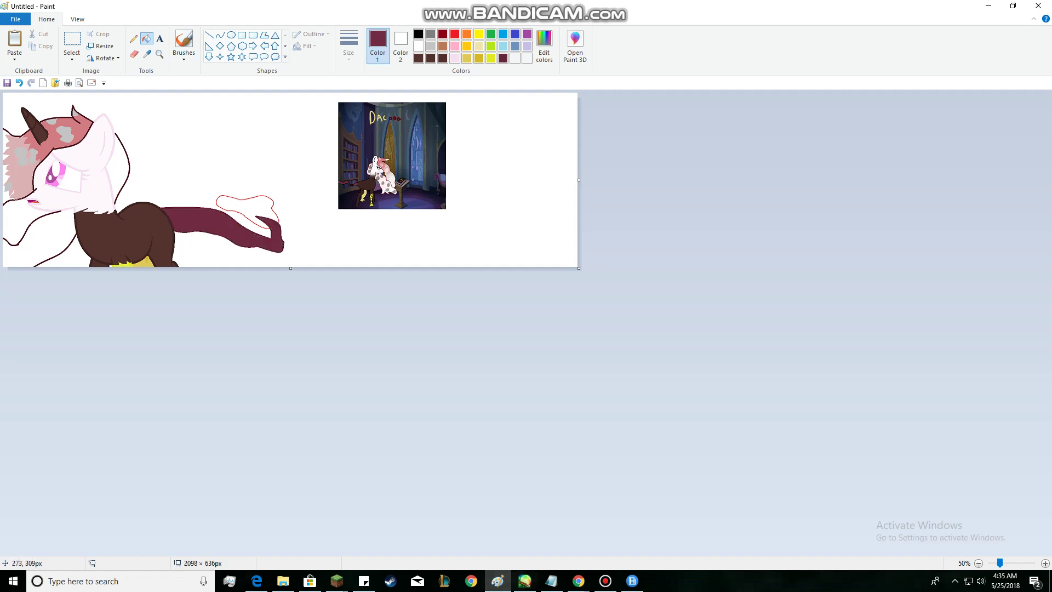
Try pencilling a blotch on the lower mane in the grey sampled from the reference's mane spots.
{"action": "left_click", "coordinate": [147, 53]}
{"action": "scroll", "coordinate": [366, 219], "scroll_direction": "up", "scroll_amount": 1}
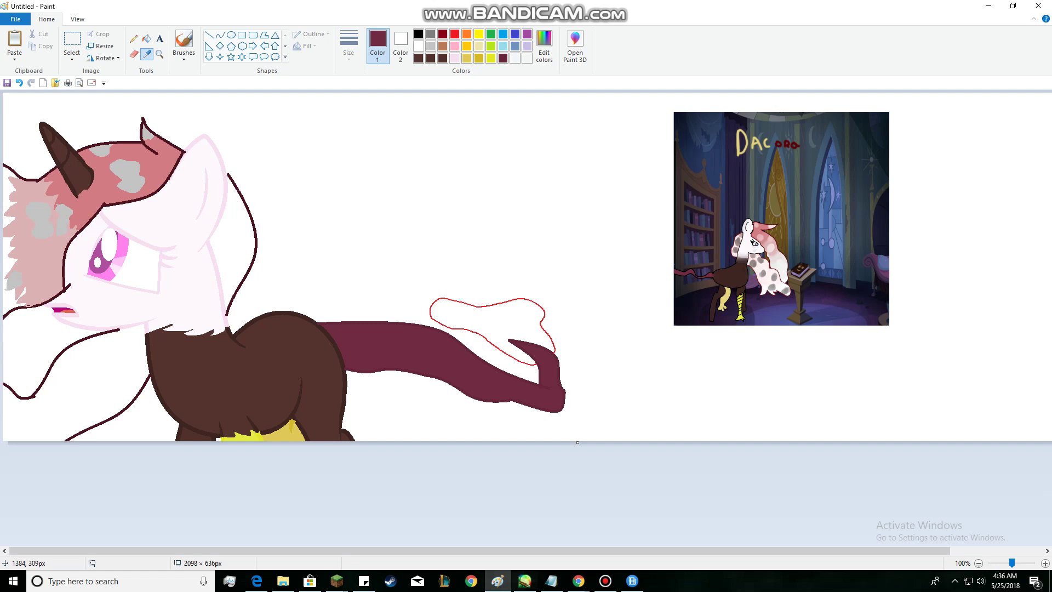
{"action": "left_click", "coordinate": [753, 262]}
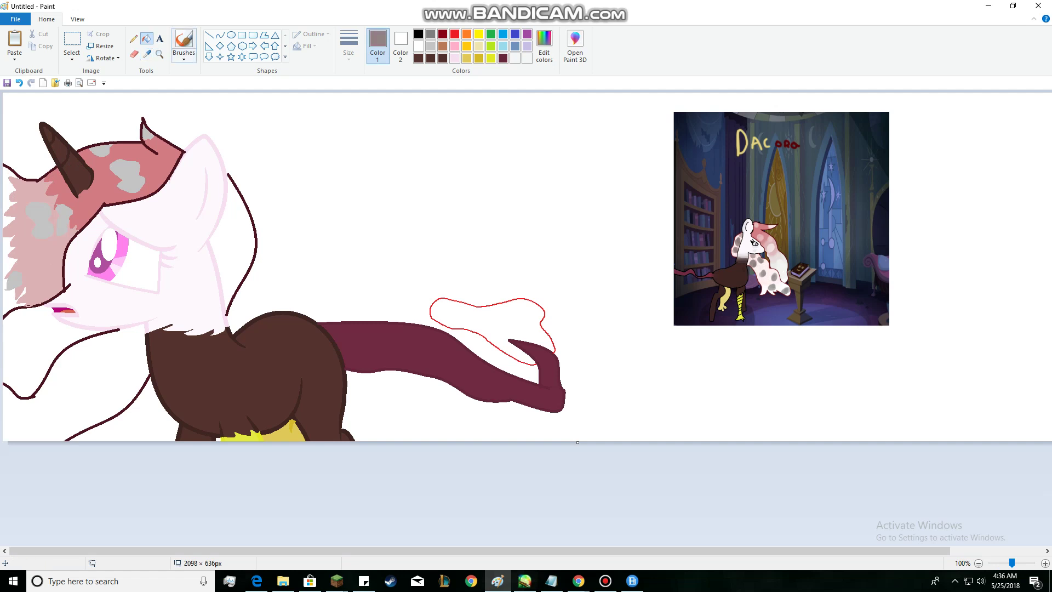
{"action": "left_click", "coordinate": [133, 39]}
{"action": "scroll", "coordinate": [197, 184], "scroll_direction": "up", "scroll_amount": 2}
{"action": "scroll", "coordinate": [219, 274], "scroll_direction": "down", "scroll_amount": 6}
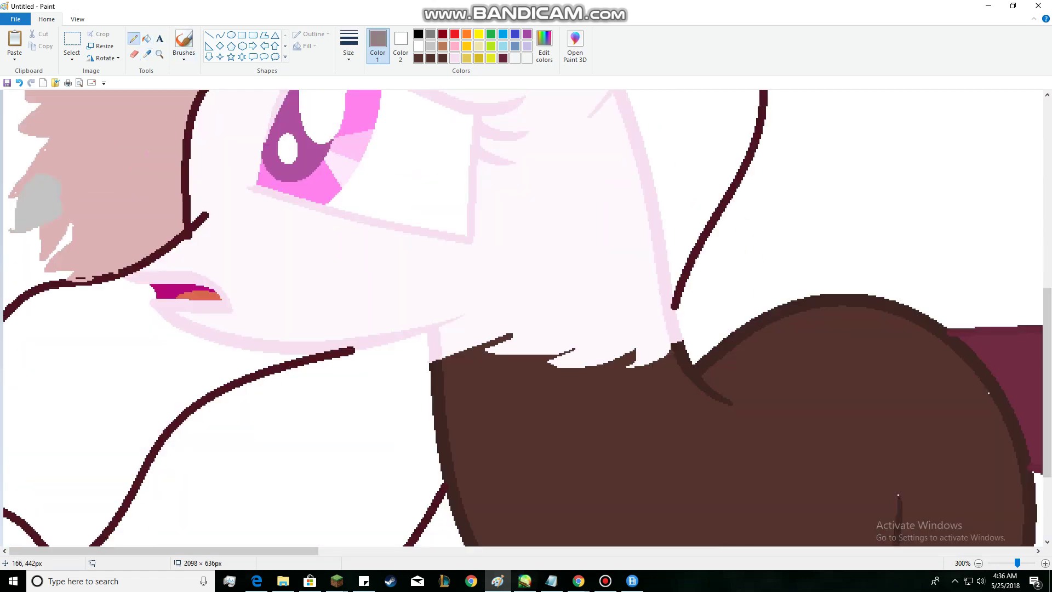
{"action": "mouse_move", "coordinate": [211, 383]}
{"action": "left_mouse_down"}
{"action": "mouse_move", "coordinate": [200, 415]}
{"action": "mouse_move", "coordinate": [304, 366]}
{"action": "mouse_move", "coordinate": [197, 392]}
{"action": "left_mouse_up"}
{"action": "key", "text": "ctrl+z"}
Sample the grey of a spot on the reference pony's lower mane as the pencil colour.
{"action": "left_click", "coordinate": [146, 53]}
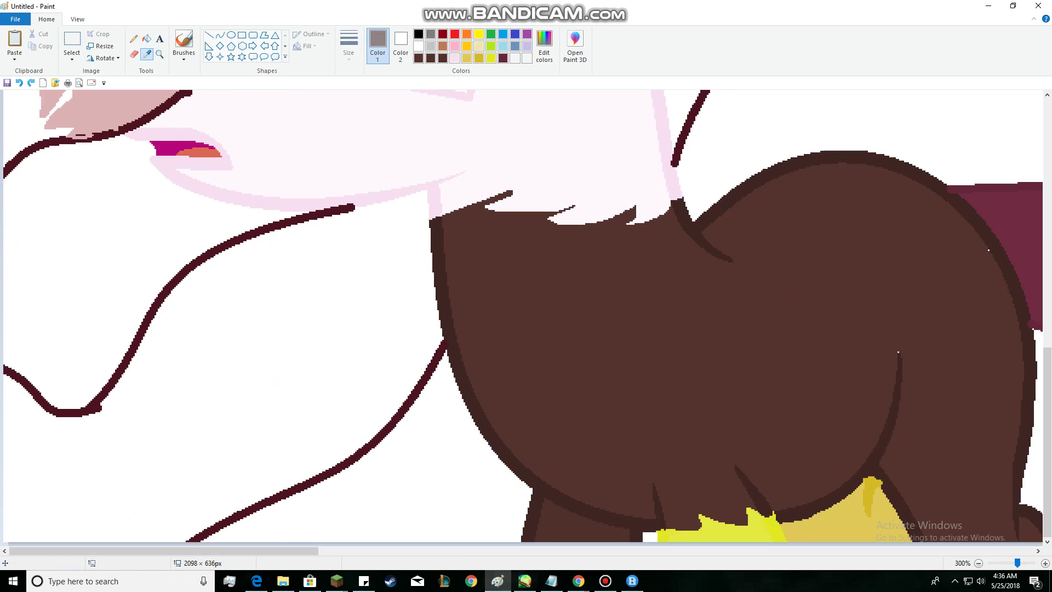
{"action": "left_click_drag", "start_coordinate": [439, 551], "coordinate": [748, 551]}
{"action": "scroll", "coordinate": [390, 316], "scroll_direction": "up", "scroll_amount": 2}
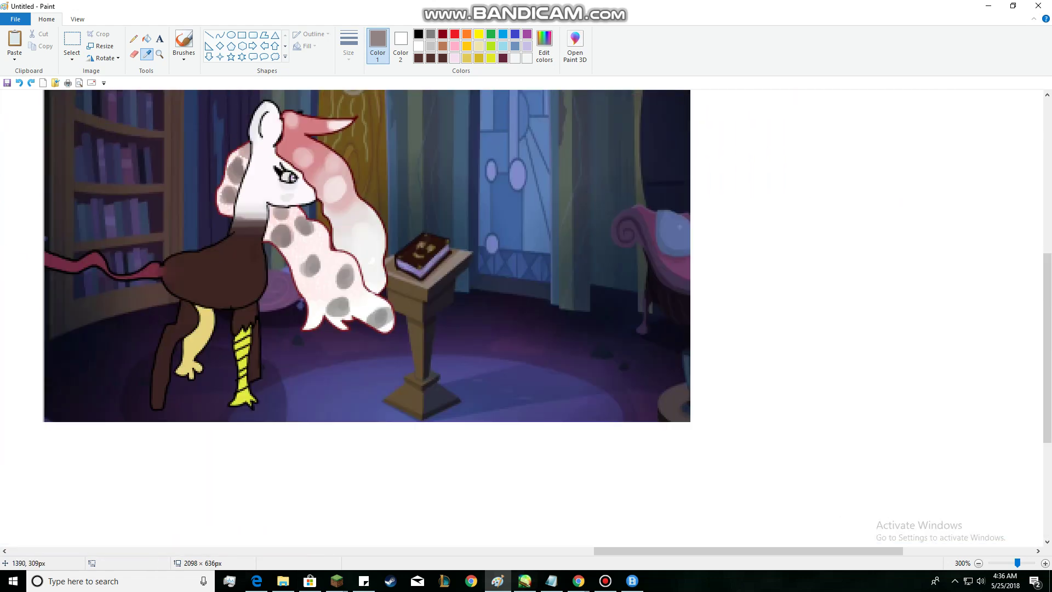
{"action": "left_click", "coordinate": [286, 243]}
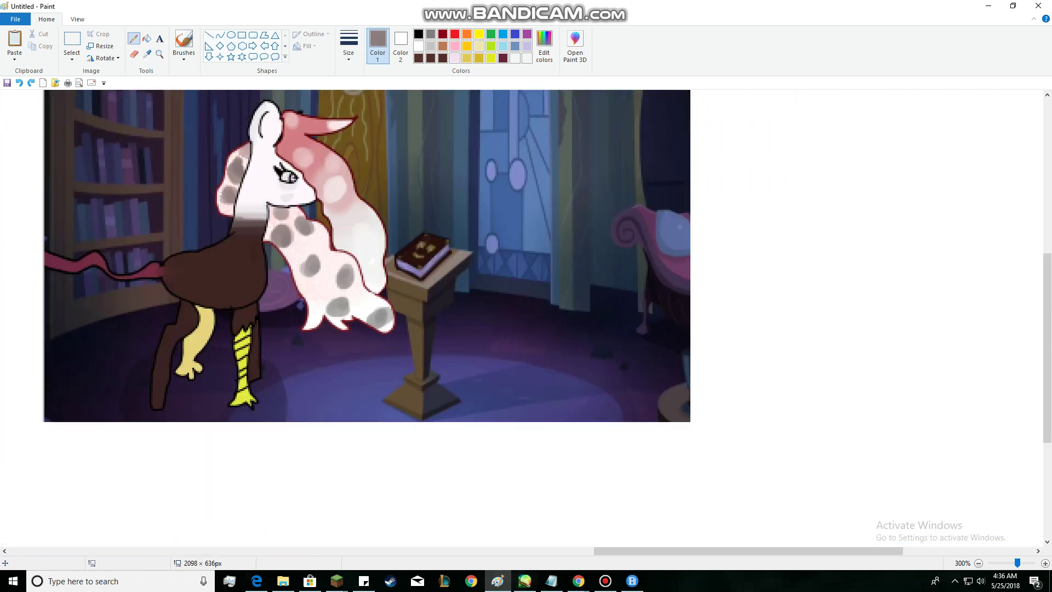
{"action": "left_click_drag", "start_coordinate": [687, 550], "coordinate": [271, 551]}
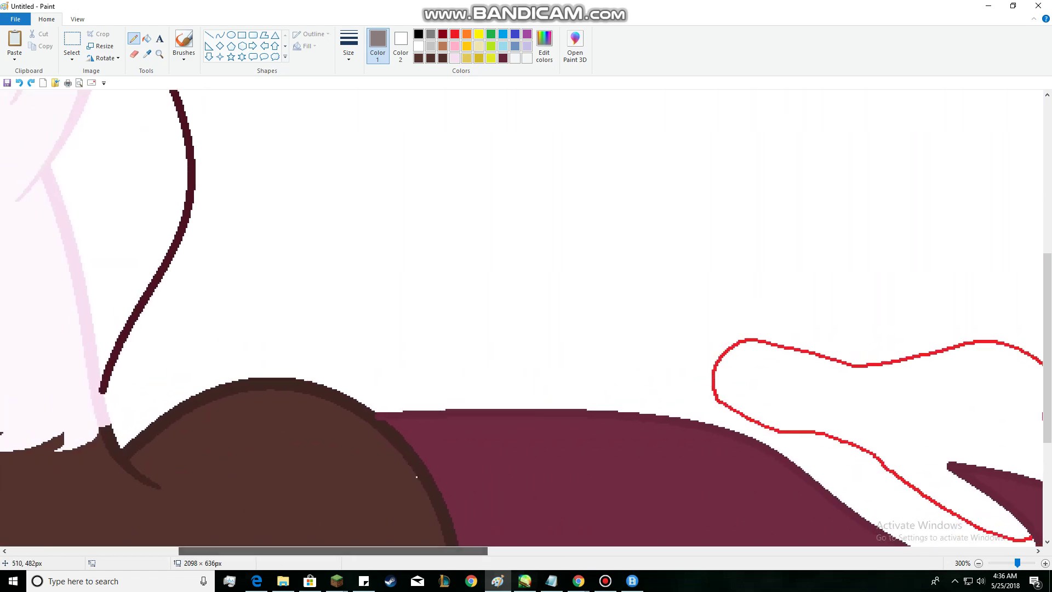
{"action": "mouse_move", "coordinate": [352, 399]}
{"action": "left_mouse_down"}
{"action": "mouse_move", "coordinate": [322, 389]}
{"action": "mouse_move", "coordinate": [298, 484]}
{"action": "left_mouse_up"}
{"action": "key", "text": "ctrl+z"}
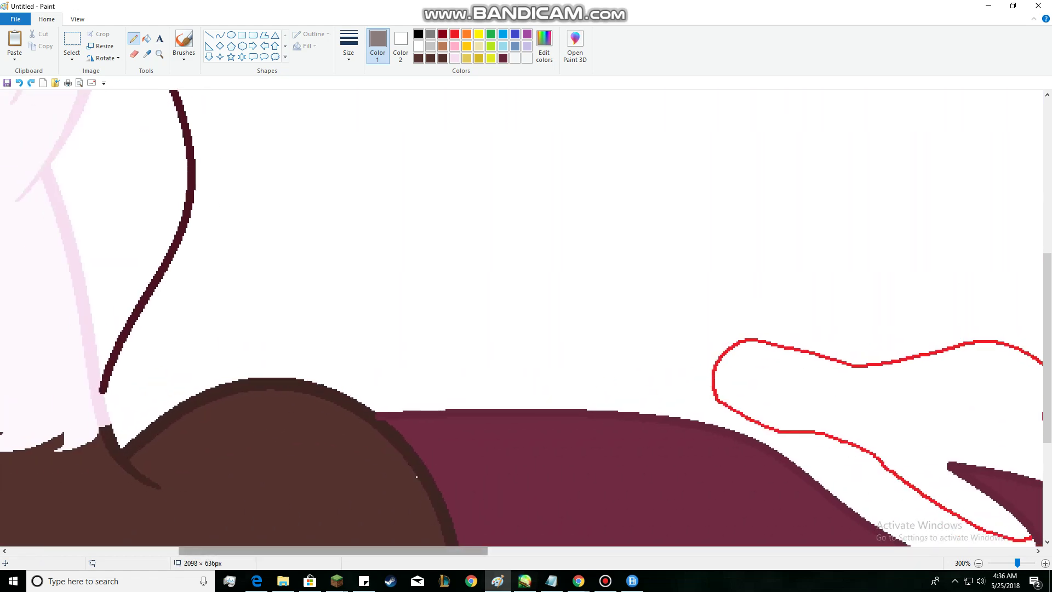
Pencil five grey blotch outlines on the white lower mane below the mouth, three of them overlapping its dark edges.
{"action": "scroll", "coordinate": [417, 477], "scroll_direction": "left", "scroll_amount": 10}
{"action": "scroll", "coordinate": [897, 352], "scroll_direction": "down", "scroll_amount": 4}
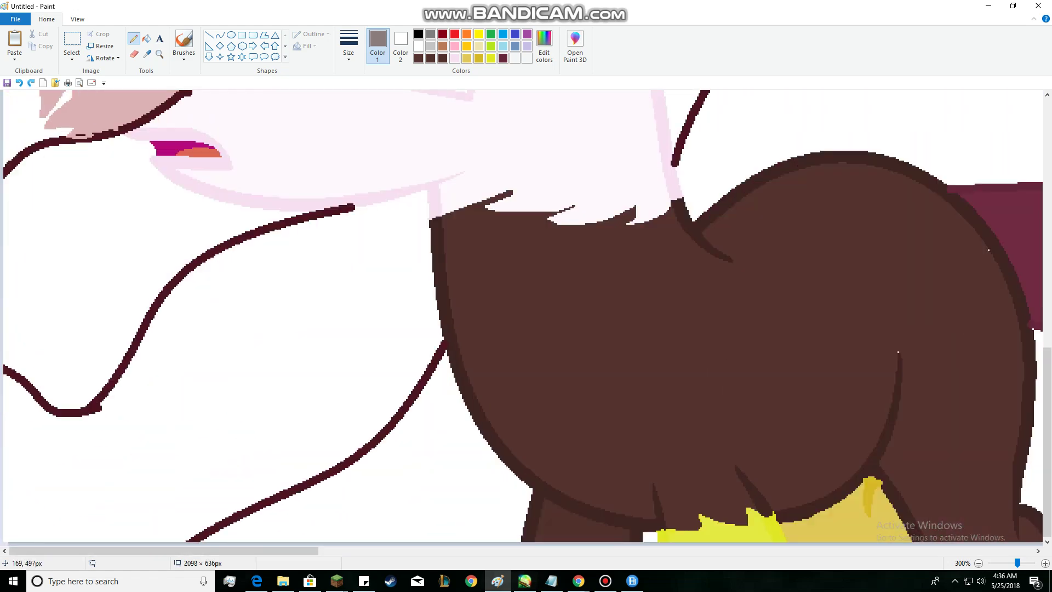
{"action": "mouse_move", "coordinate": [241, 316]}
{"action": "left_mouse_down"}
{"action": "mouse_move", "coordinate": [211, 454]}
{"action": "mouse_move", "coordinate": [267, 377]}
{"action": "mouse_move", "coordinate": [238, 317]}
{"action": "left_mouse_up"}
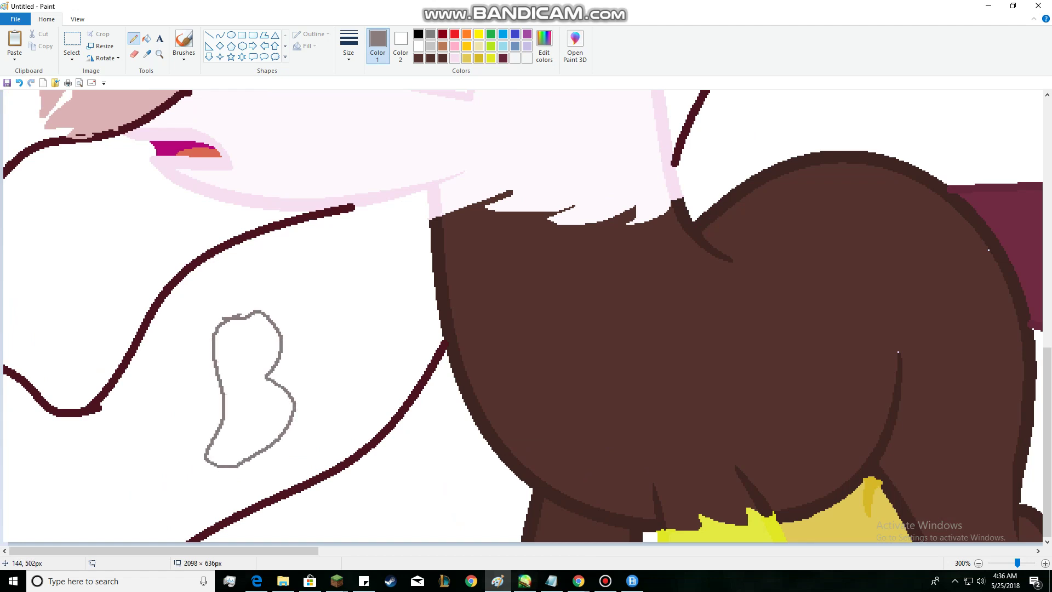
{"action": "mouse_move", "coordinate": [356, 265]}
{"action": "left_mouse_down"}
{"action": "mouse_move", "coordinate": [331, 346]}
{"action": "mouse_move", "coordinate": [379, 331]}
{"action": "mouse_move", "coordinate": [378, 272]}
{"action": "mouse_move", "coordinate": [354, 265]}
{"action": "left_mouse_up"}
{"action": "mouse_move", "coordinate": [184, 267]}
{"action": "left_mouse_down"}
{"action": "mouse_move", "coordinate": [203, 311]}
{"action": "mouse_move", "coordinate": [122, 396]}
{"action": "mouse_move", "coordinate": [153, 274]}
{"action": "mouse_move", "coordinate": [185, 277]}
{"action": "left_mouse_up"}
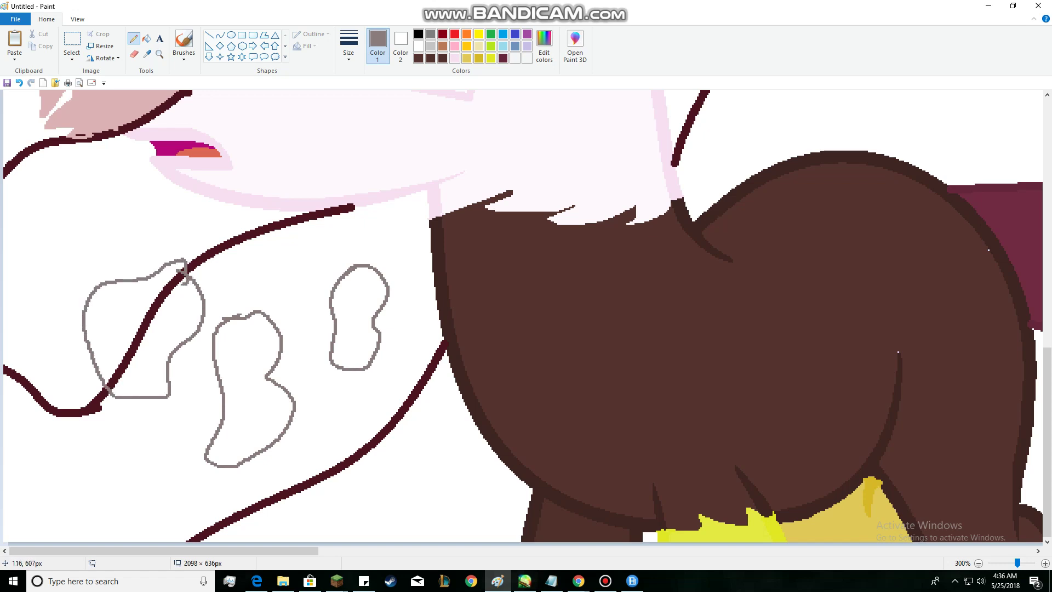
{"action": "mouse_move", "coordinate": [236, 525]}
{"action": "left_mouse_down"}
{"action": "mouse_move", "coordinate": [152, 506]}
{"action": "mouse_move", "coordinate": [149, 539]}
{"action": "left_mouse_up"}
{"action": "left_click_drag", "start_coordinate": [289, 536], "coordinate": [225, 518]}
{"action": "mouse_move", "coordinate": [414, 371]}
{"action": "left_mouse_down"}
{"action": "mouse_move", "coordinate": [340, 400]}
{"action": "mouse_move", "coordinate": [445, 489]}
{"action": "mouse_move", "coordinate": [408, 378]}
{"action": "left_mouse_up"}
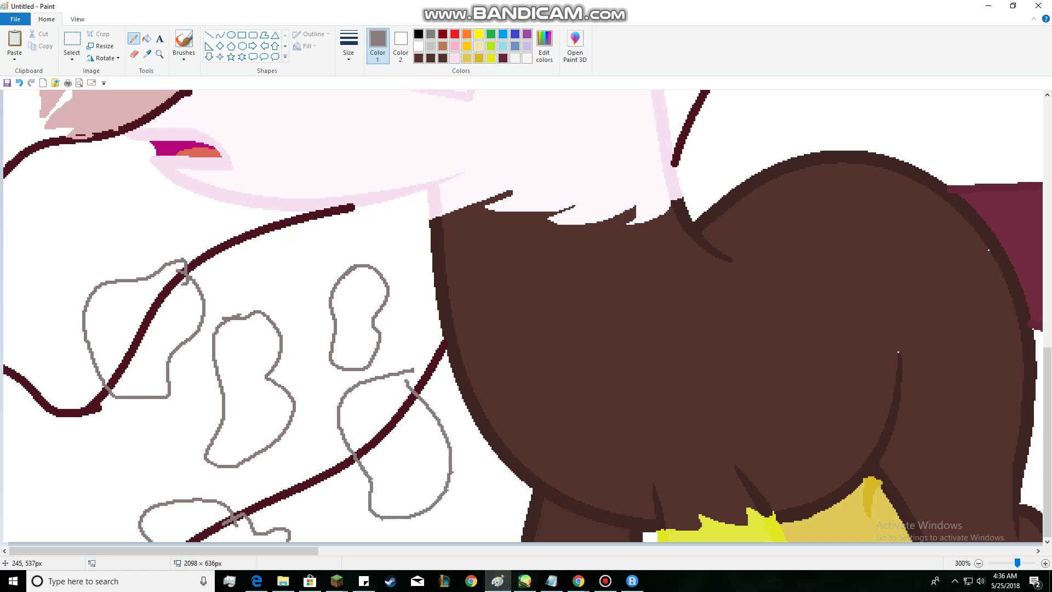
Pencil a large grey blotch outline overlapping the outer edge of the mane behind the neck.
{"action": "scroll", "coordinate": [787, 294], "scroll_direction": "up", "scroll_amount": 6}
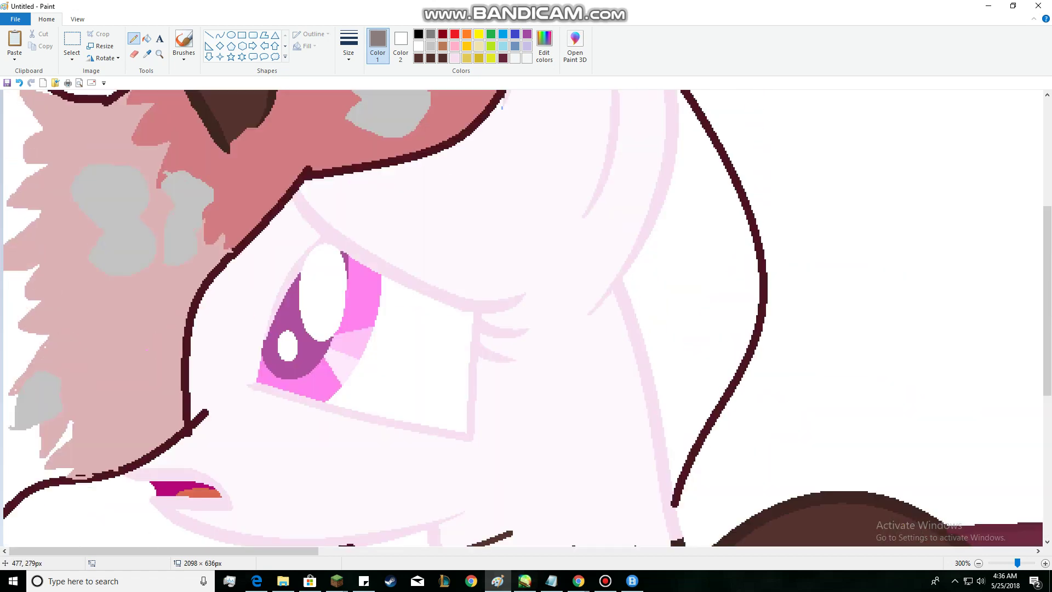
{"action": "mouse_move", "coordinate": [780, 273]}
{"action": "left_mouse_down"}
{"action": "mouse_move", "coordinate": [702, 306]}
{"action": "mouse_move", "coordinate": [778, 476]}
{"action": "mouse_move", "coordinate": [817, 323]}
{"action": "mouse_move", "coordinate": [779, 274]}
{"action": "left_mouse_up"}
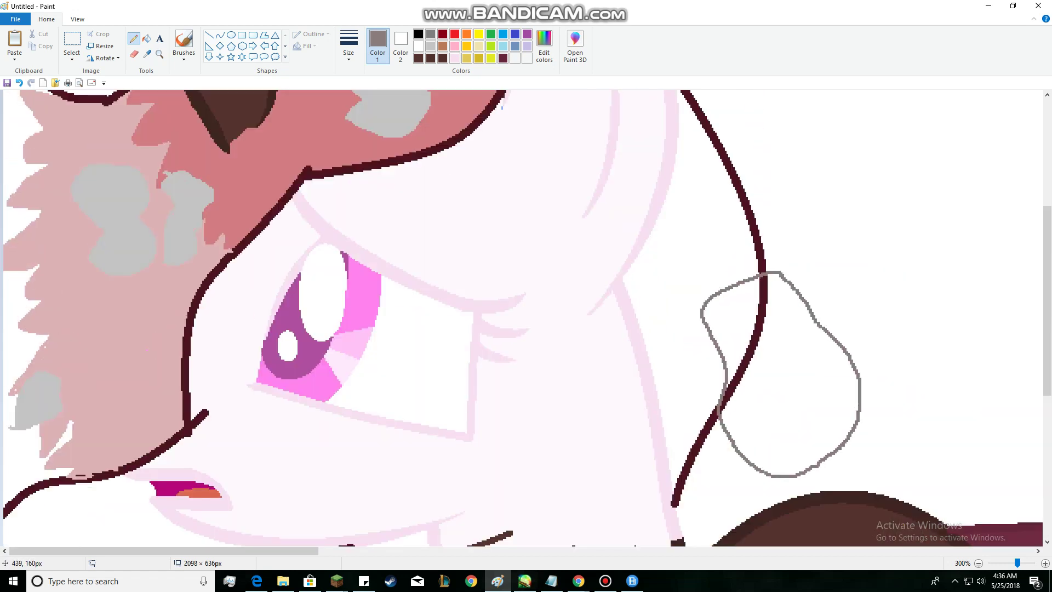
{"action": "scroll", "coordinate": [523, 318], "scroll_direction": "up", "scroll_amount": 5}
{"action": "scroll", "coordinate": [524, 318], "scroll_direction": "down", "scroll_amount": 5}
Sample the dark maroon outline colour and redraw the lower mane's edges where the grey blotches cross them.
{"action": "left_click", "coordinate": [146, 54]}
{"action": "left_click", "coordinate": [766, 266]}
{"action": "scroll", "coordinate": [525, 318], "scroll_direction": "down", "scroll_amount": 6}
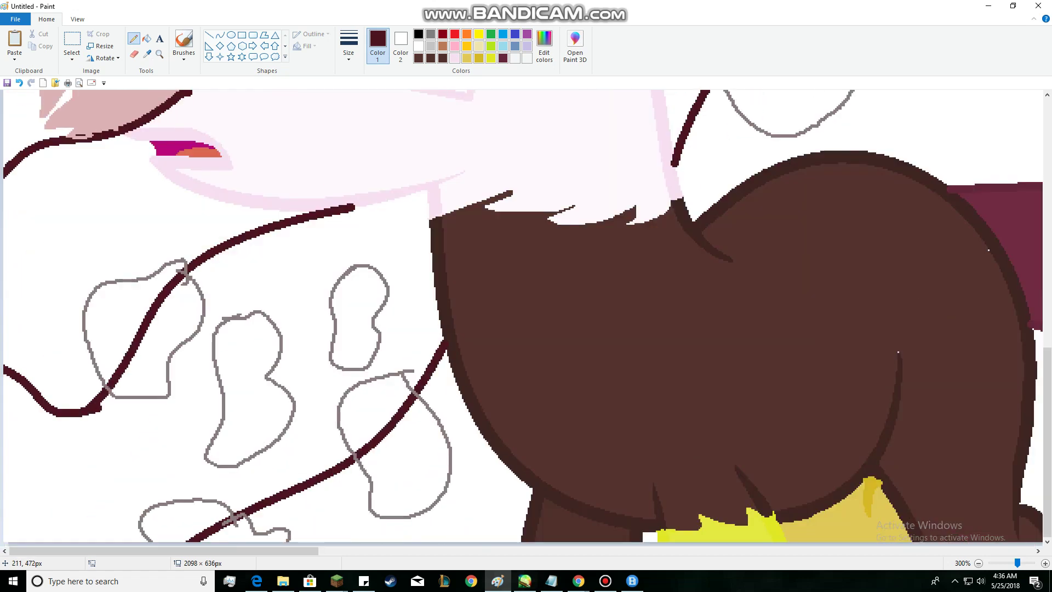
{"action": "left_click_drag", "start_coordinate": [185, 270], "coordinate": [177, 272]}
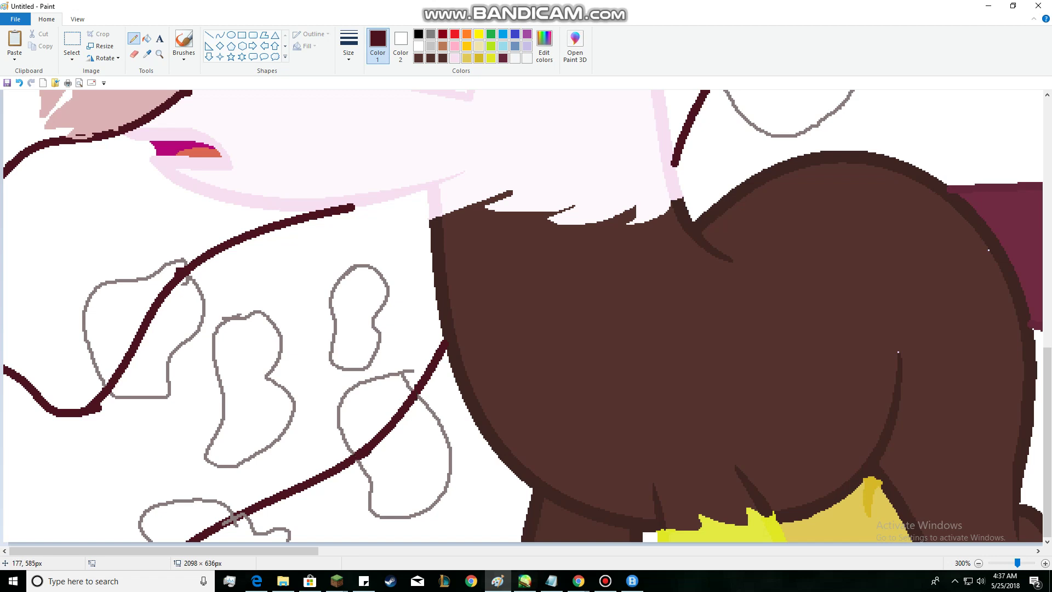
{"action": "left_click_drag", "start_coordinate": [236, 513], "coordinate": [222, 522]}
Fill the blotch lines lying outside the lower mane's outline with white.
{"action": "left_click", "coordinate": [147, 38]}
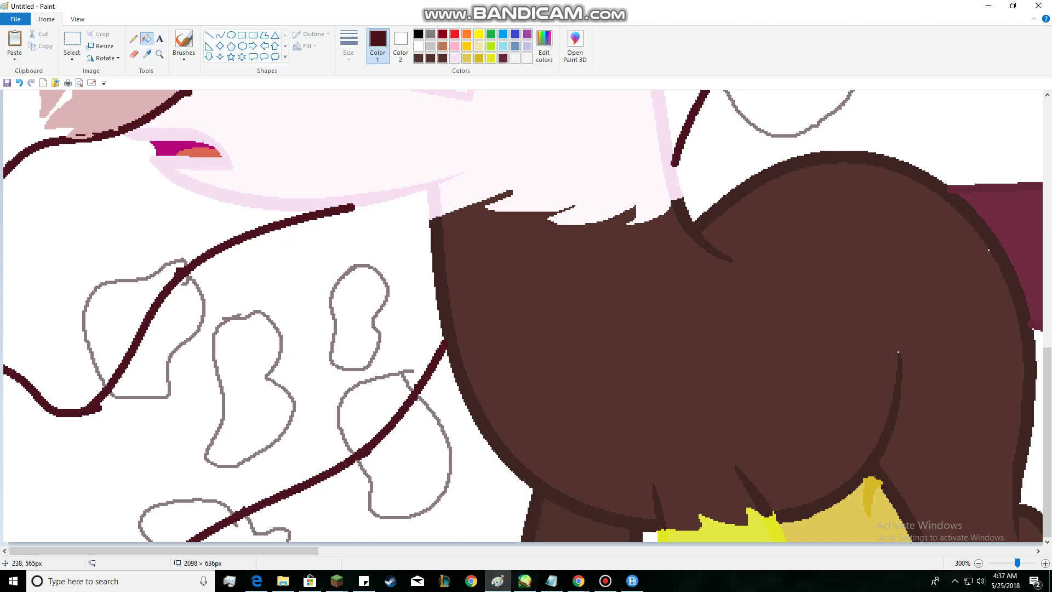
{"action": "right_click", "coordinate": [433, 422]}
{"action": "right_click", "coordinate": [253, 529]}
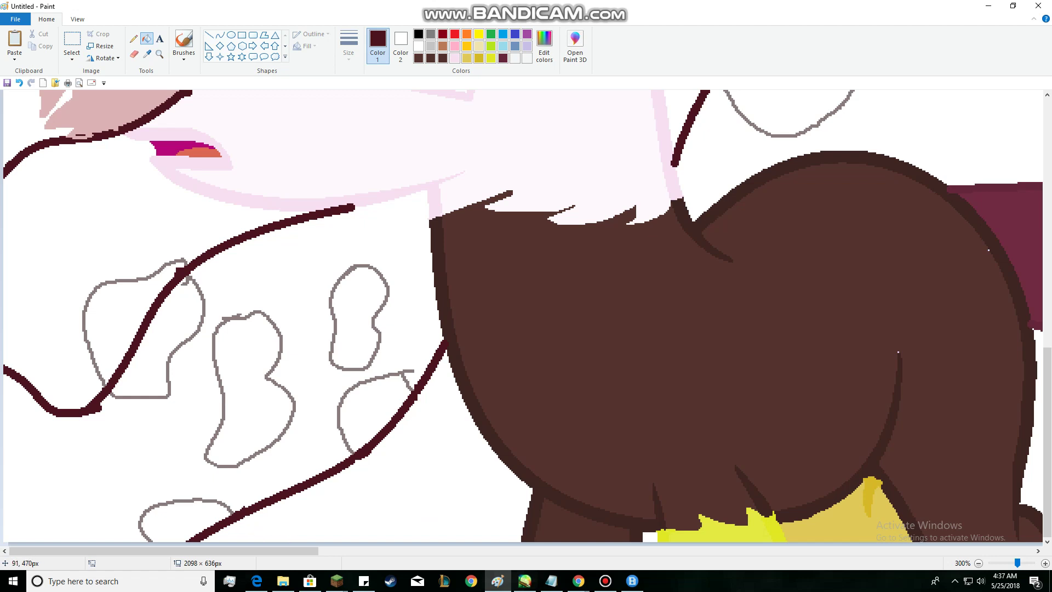
{"action": "right_click", "coordinate": [105, 282]}
Sample the grey blotch outline colour and fill the five blotches on the lower mane with it.
{"action": "left_click", "coordinate": [260, 366]}
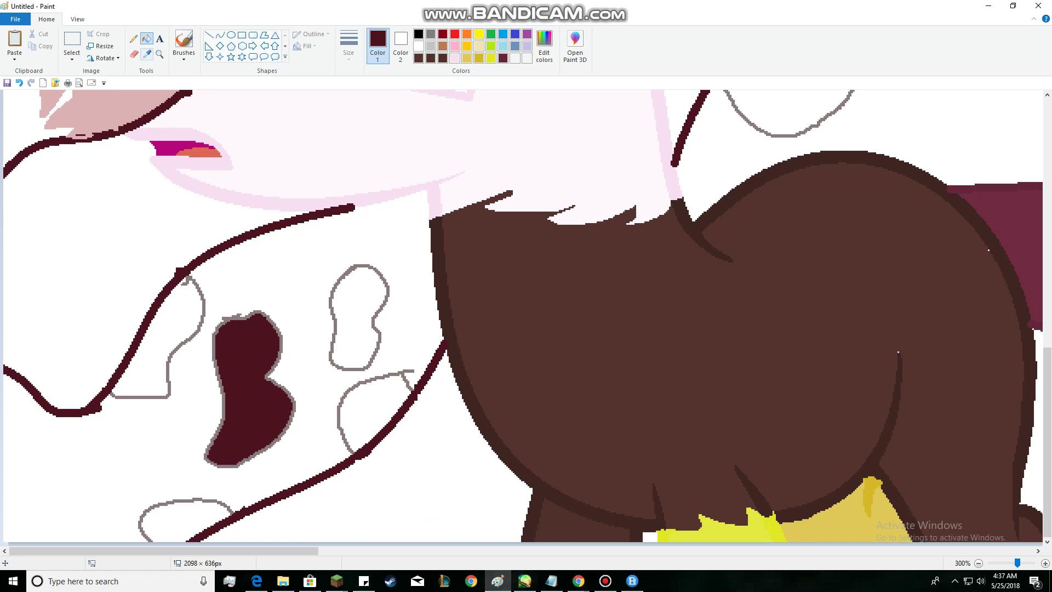
{"action": "key", "text": "ctrl+z"}
{"action": "left_click", "coordinate": [146, 54]}
{"action": "left_click", "coordinate": [267, 316]}
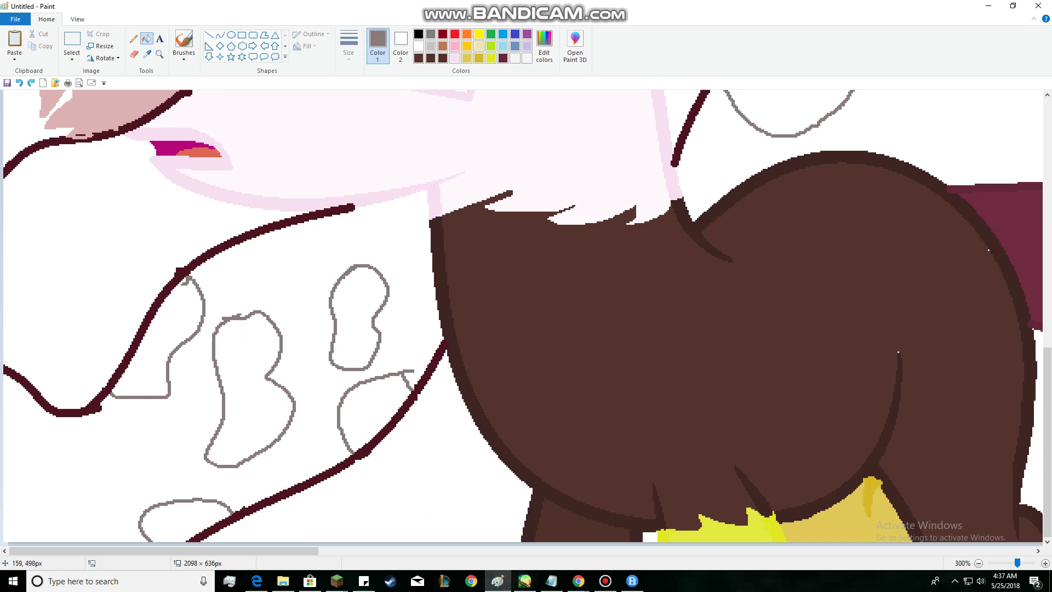
{"action": "left_click", "coordinate": [258, 356]}
{"action": "left_click", "coordinate": [164, 340]}
{"action": "left_click", "coordinate": [360, 323]}
{"action": "left_click", "coordinate": [363, 416]}
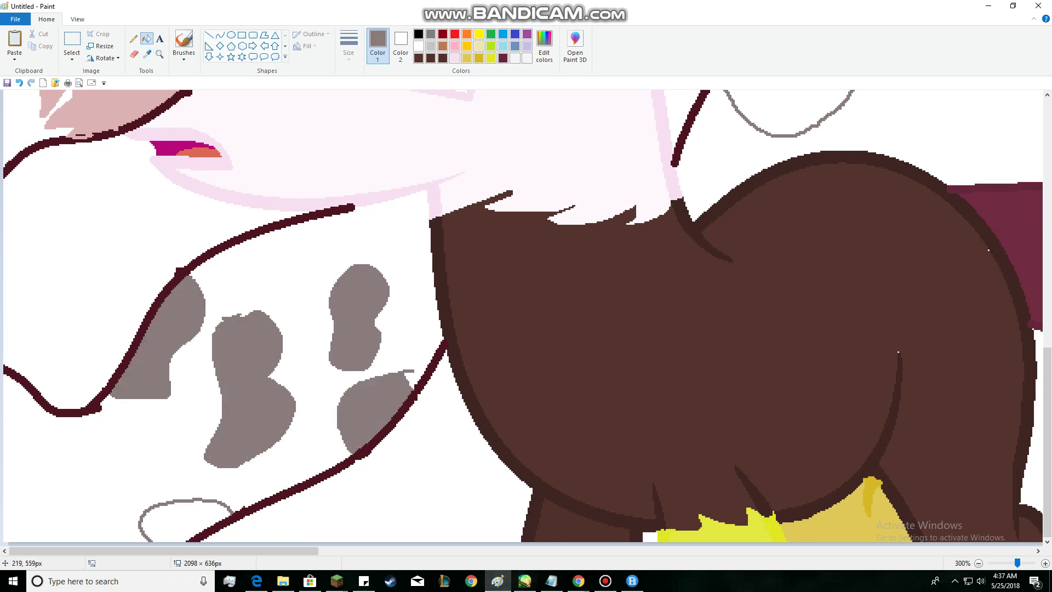
{"action": "left_click", "coordinate": [187, 523]}
Fill the part of the blotch inside the mane behind the neck with grey and turn its outline outside the mane white.
{"action": "scroll", "coordinate": [187, 524], "scroll_direction": "up", "scroll_amount": 4}
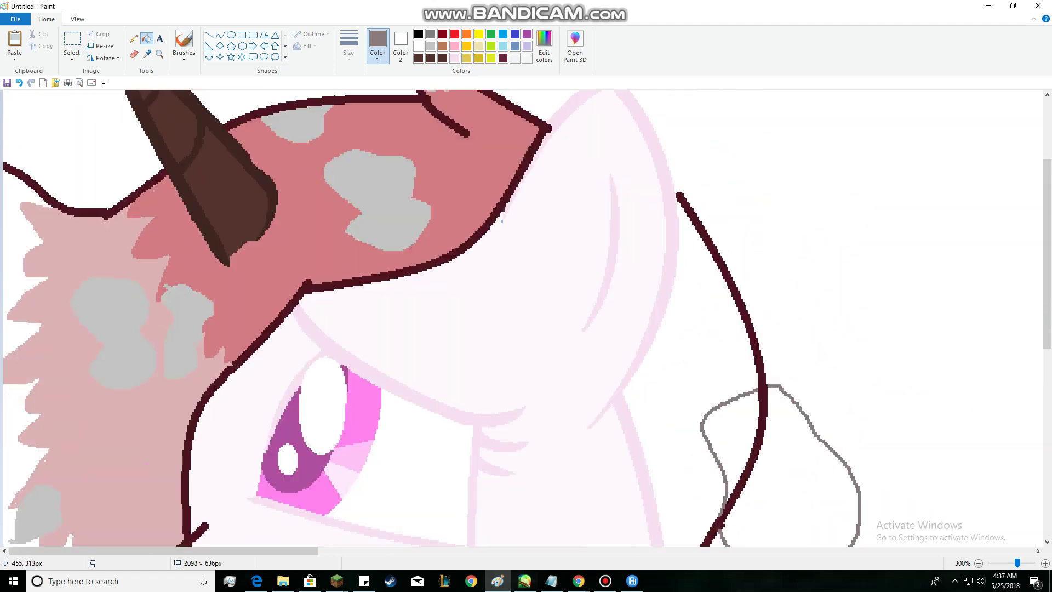
{"action": "left_click", "coordinate": [732, 450]}
{"action": "scroll", "coordinate": [526, 318], "scroll_direction": "down", "scroll_amount": 2}
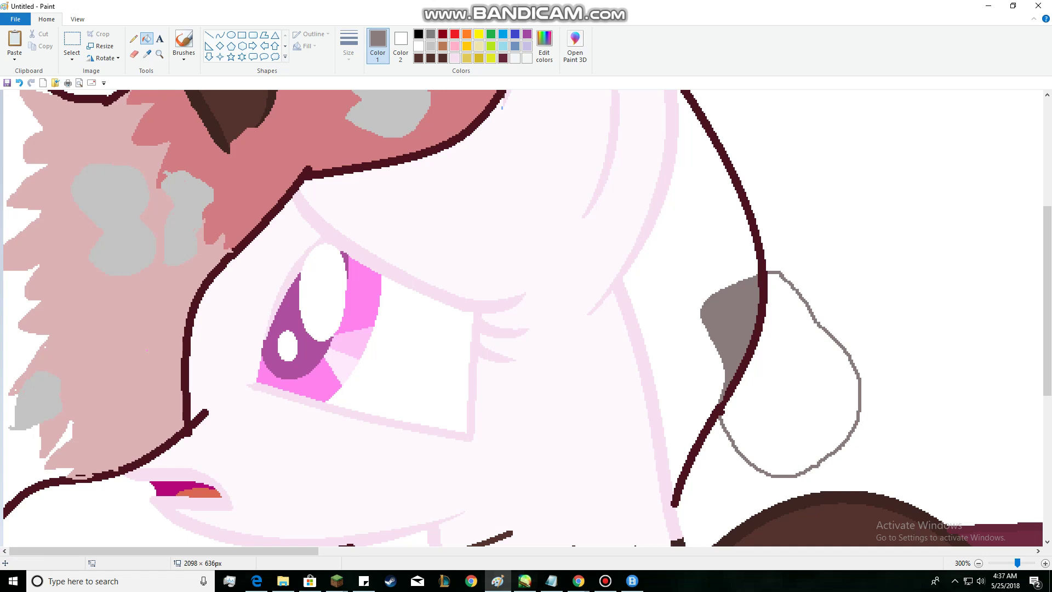
{"action": "left_click", "coordinate": [146, 54]}
{"action": "left_click", "coordinate": [728, 388]}
{"action": "right_click", "coordinate": [797, 289]}
Pencil a light turquoise and a lime wavy line lengthwise across the red-outlined tail tip to divide it into three bands.
{"action": "scroll", "coordinate": [798, 288], "scroll_direction": "down", "scroll_amount": 1}
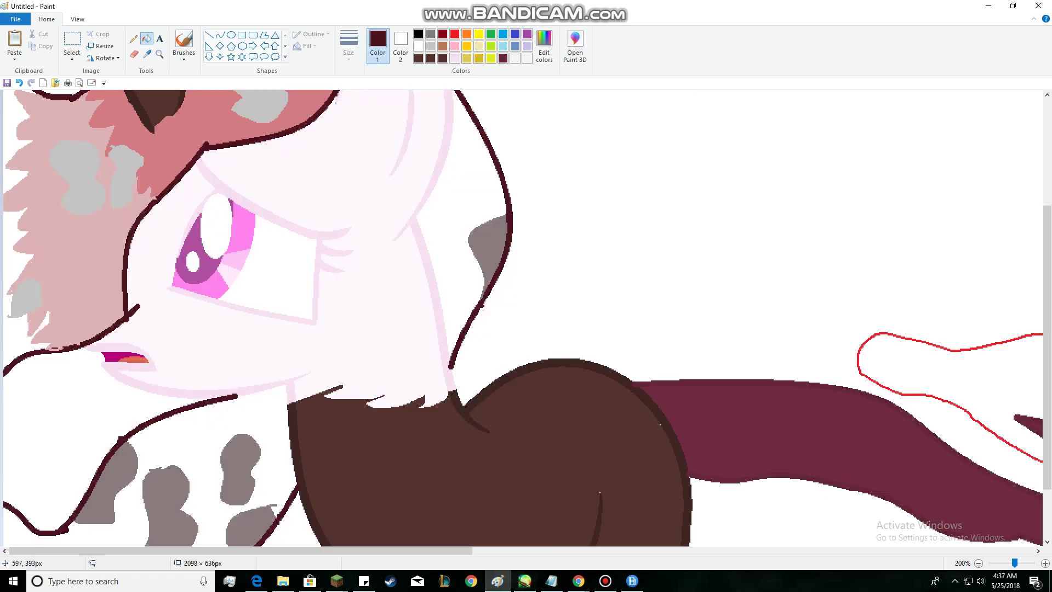
{"action": "scroll", "coordinate": [797, 289], "scroll_direction": "down", "scroll_amount": 2}
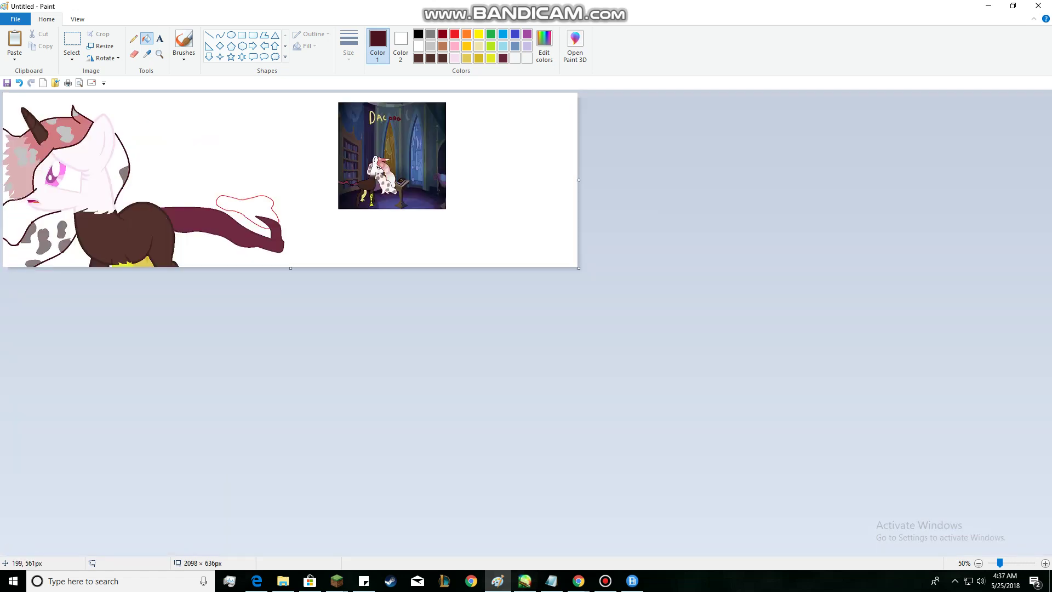
{"action": "scroll", "coordinate": [798, 289], "scroll_direction": "up", "scroll_amount": 1}
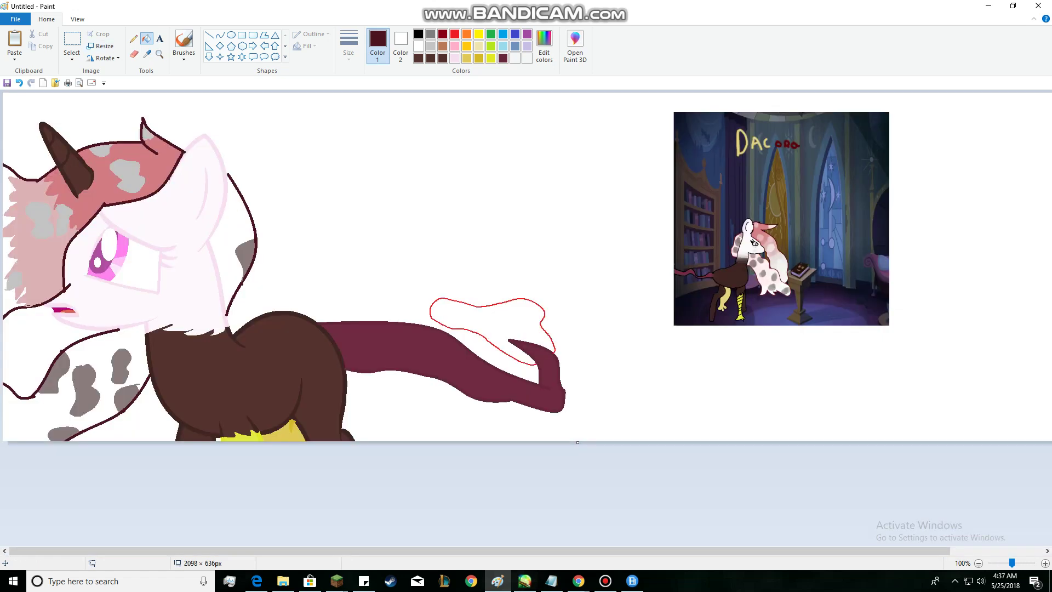
{"action": "scroll", "coordinate": [330, 275], "scroll_direction": "down", "scroll_amount": 2}
{"action": "scroll", "coordinate": [330, 275], "scroll_direction": "up", "scroll_amount": 2}
{"action": "left_click", "coordinate": [503, 46]}
{"action": "left_click", "coordinate": [133, 38]}
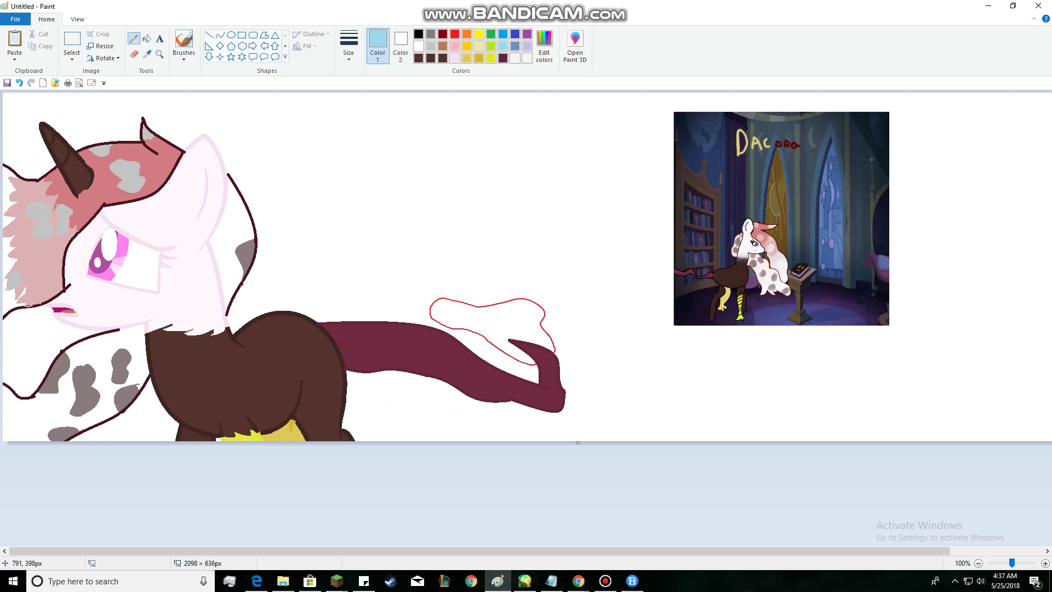
{"action": "left_click_drag", "start_coordinate": [436, 302], "coordinate": [543, 344]}
{"action": "left_click", "coordinate": [490, 46]}
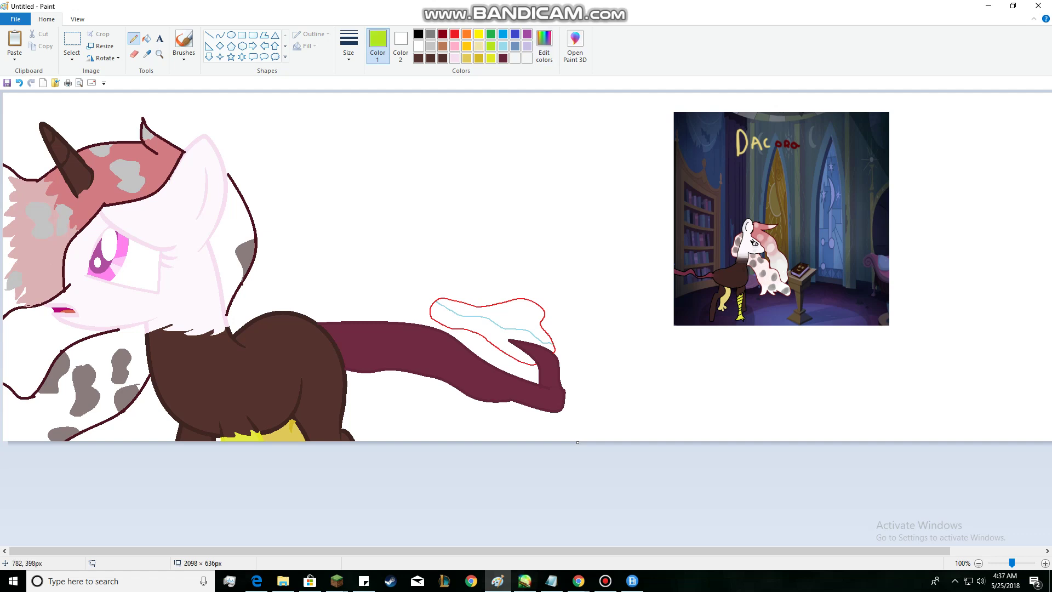
{"action": "left_click_drag", "start_coordinate": [431, 307], "coordinate": [501, 342]}
Fill the tail tip's lower band with lavender, the upper band with light turquoise and the middle band with lime.
{"action": "left_click", "coordinate": [527, 46]}
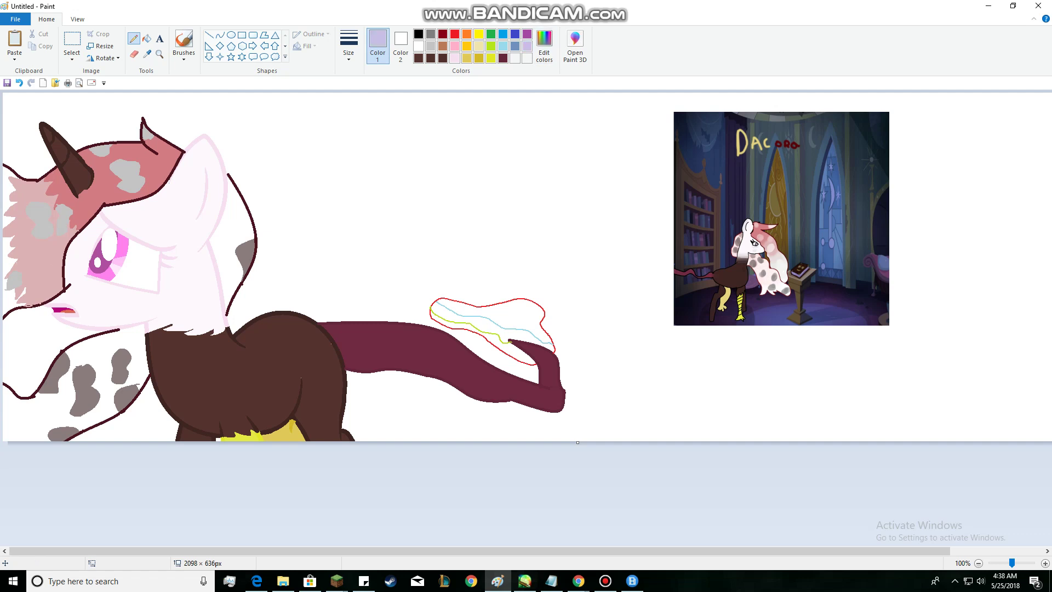
{"action": "left_click", "coordinate": [146, 38]}
{"action": "left_click", "coordinate": [496, 343]}
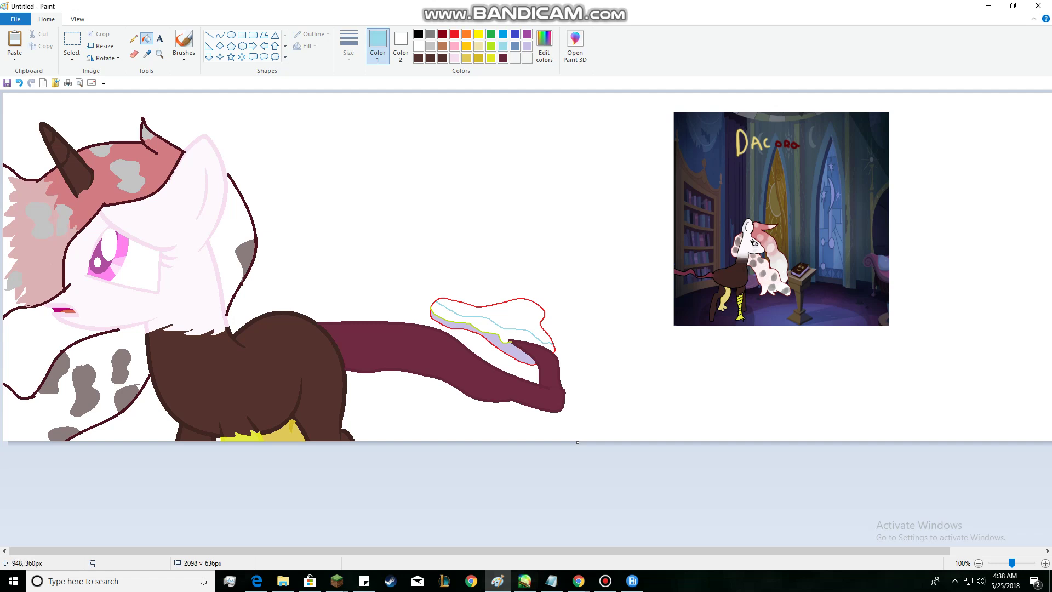
{"action": "left_click", "coordinate": [523, 315]}
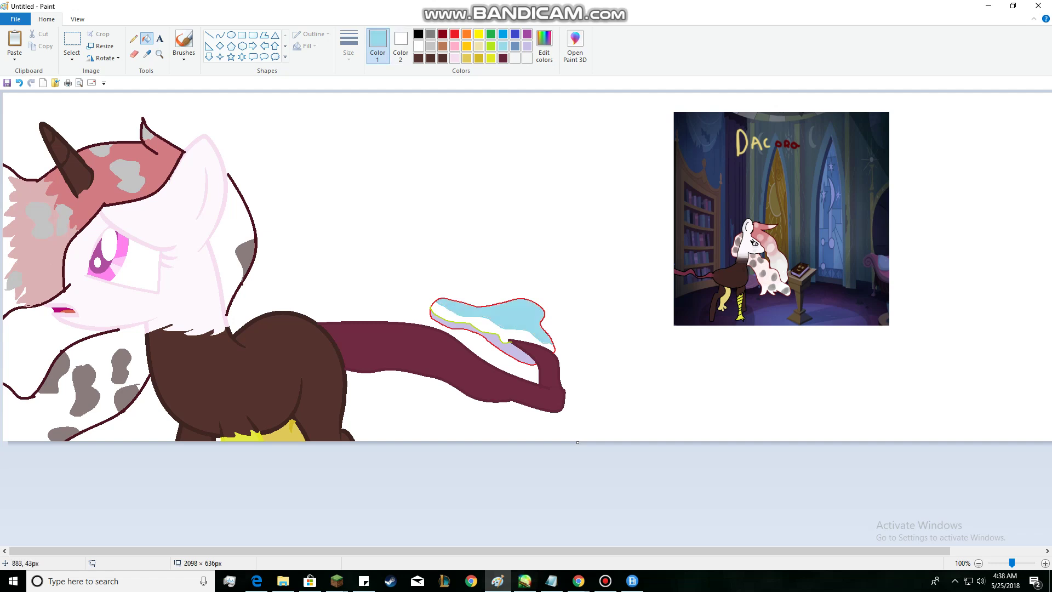
{"action": "left_click", "coordinate": [491, 46]}
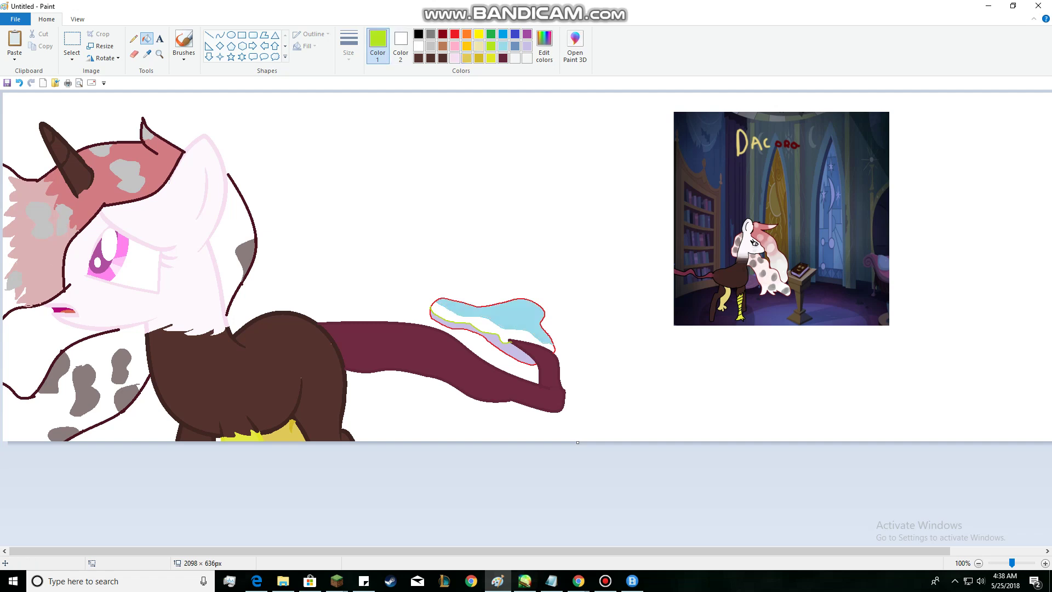
{"action": "left_click", "coordinate": [499, 325]}
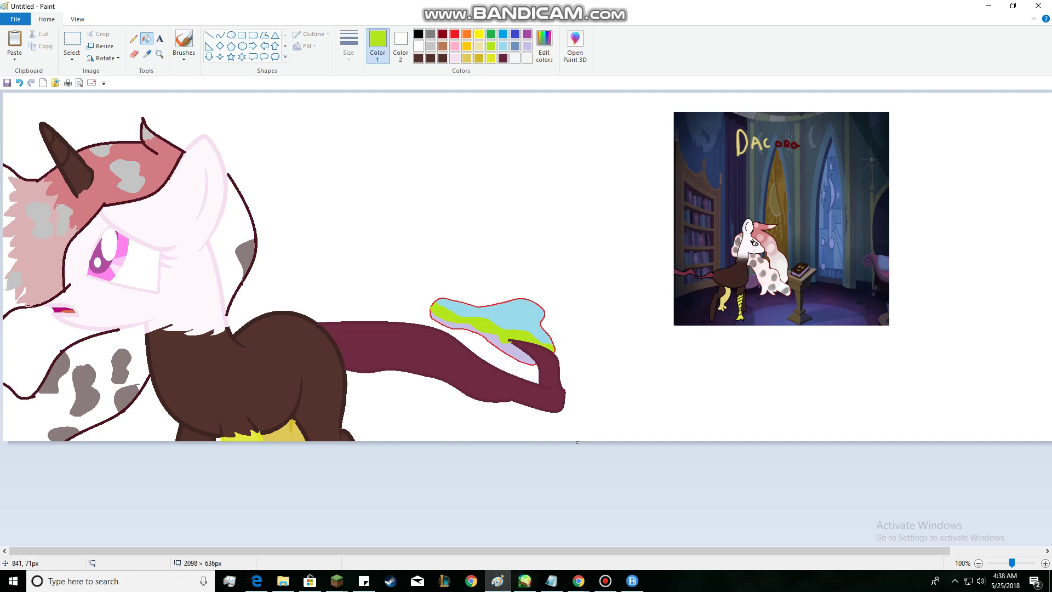
Sample the dark maroon mane outline colour and recolour the tail tip's red outline with it.
{"action": "left_click", "coordinate": [146, 54]}
{"action": "left_click", "coordinate": [173, 145]}
{"action": "left_click", "coordinate": [492, 306]}
{"action": "left_click", "coordinate": [513, 362]}
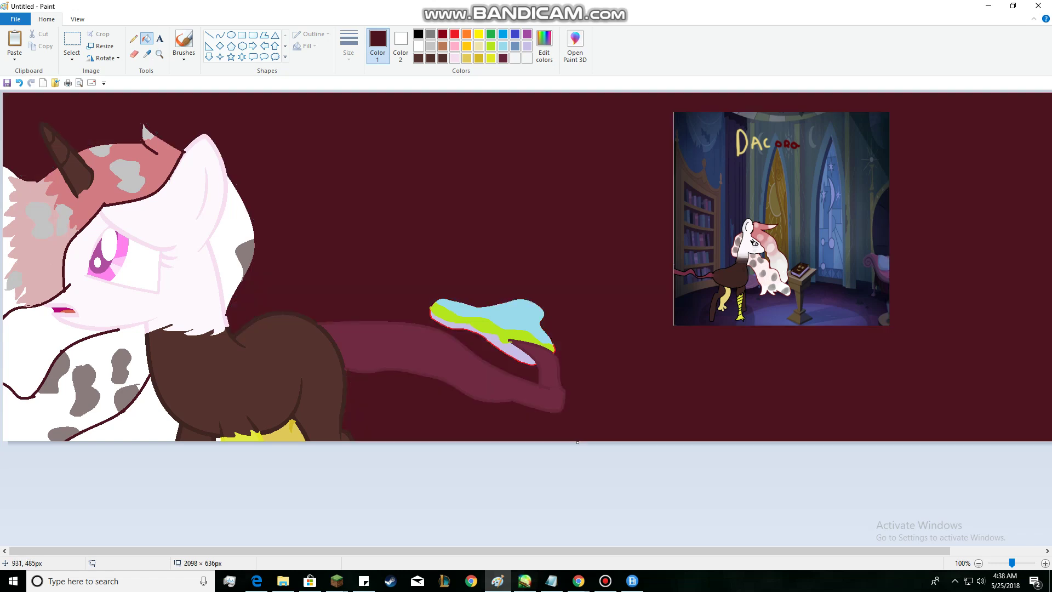
{"action": "key", "text": "ctrl+z"}
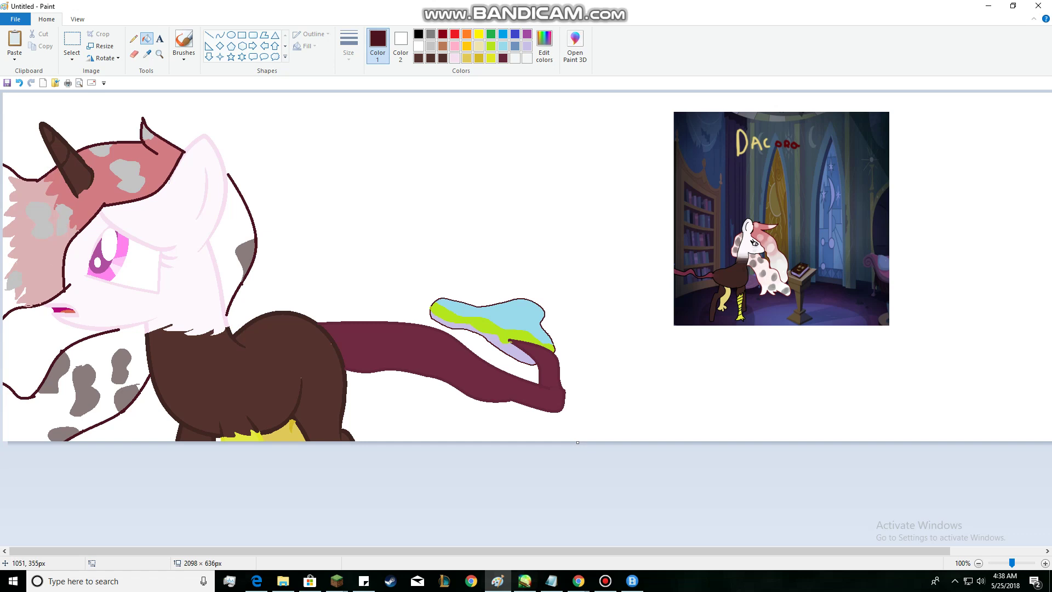
{"action": "left_click", "coordinate": [606, 581]}
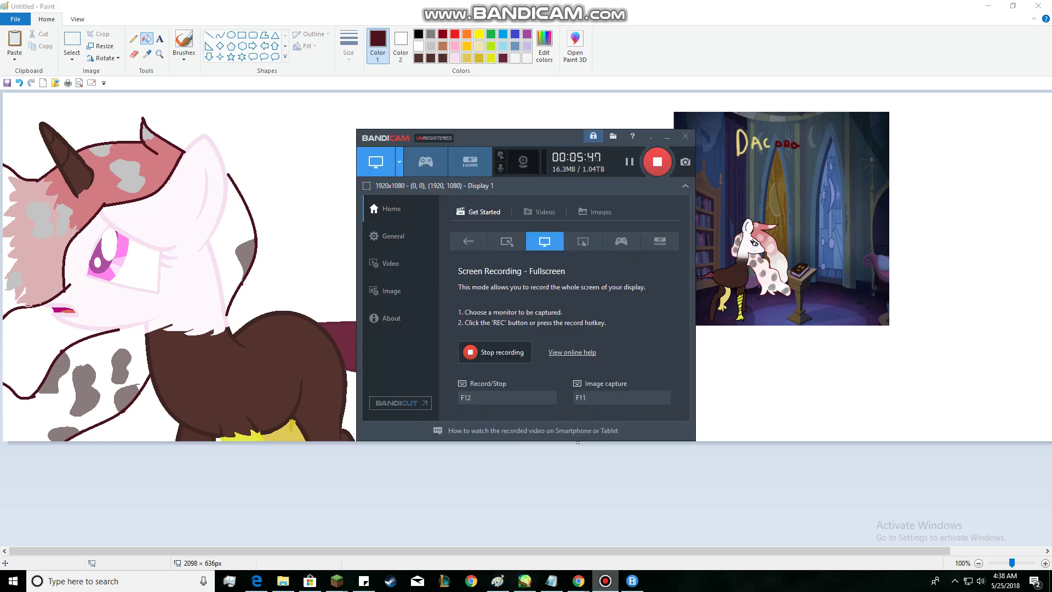